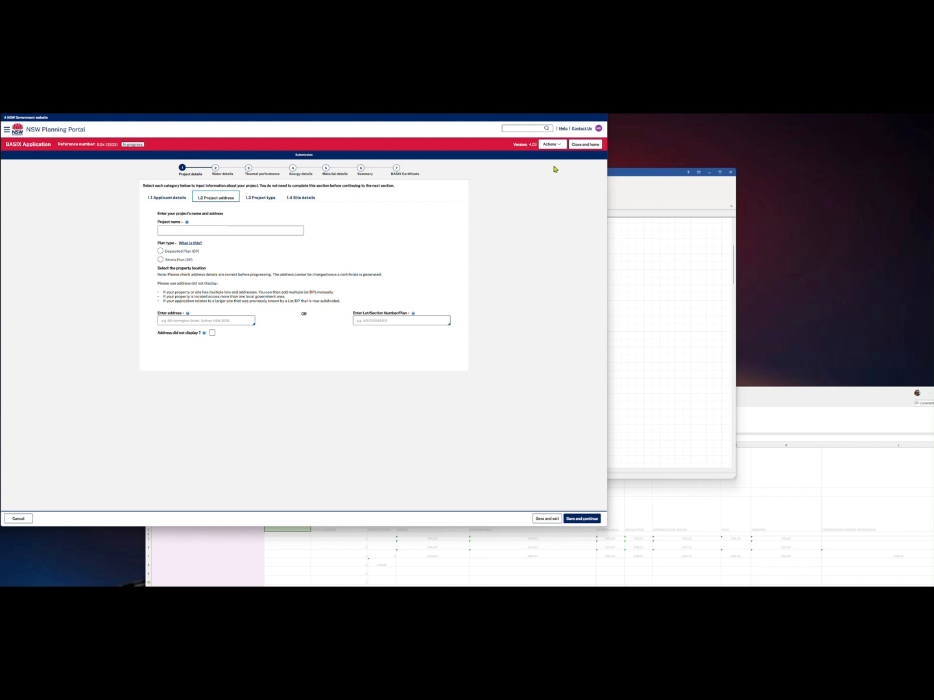
# Bring the BERS Pro colour-coded zone floor plan in front of the BASIX project address page
pyautogui.click(622, 177)
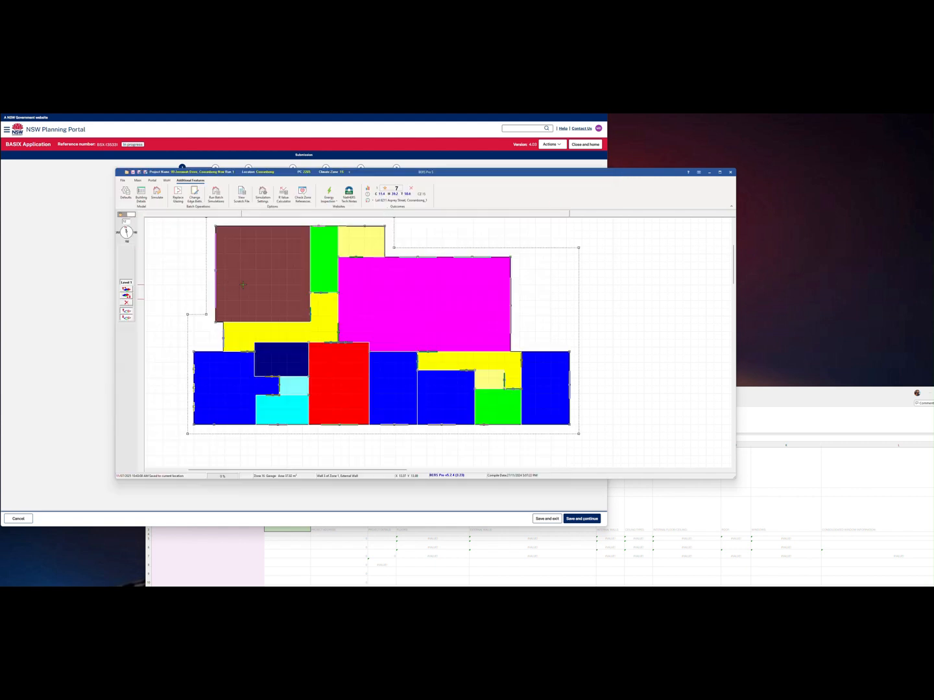
# Generate the SUM version of the BERS Pro Building Details report and bring the Excel worksheet forward
pyautogui.click(145, 195)
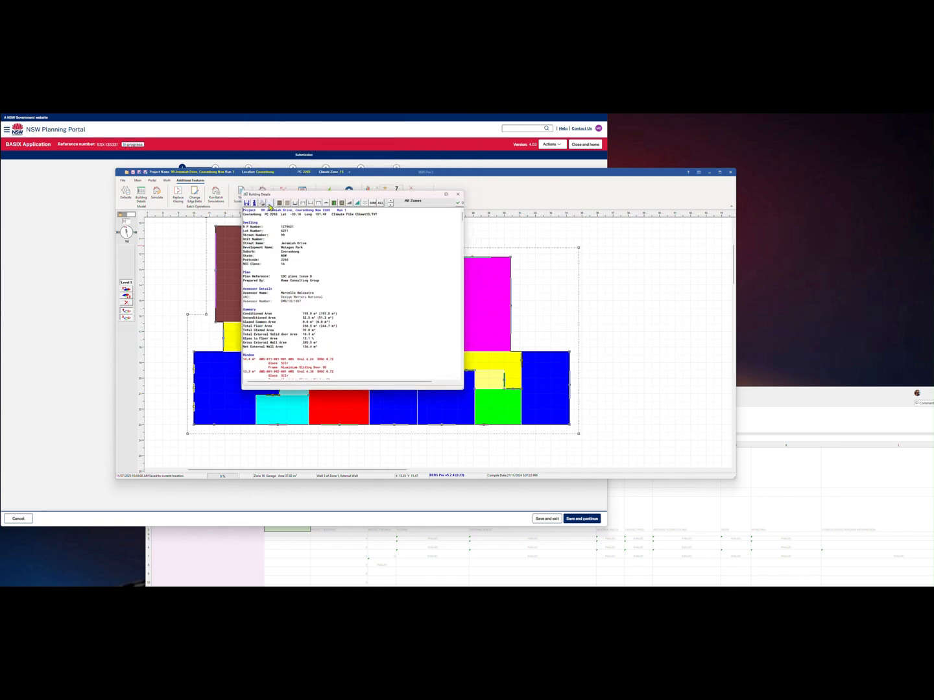
pyautogui.click(372, 203)
pyautogui.click(787, 408)
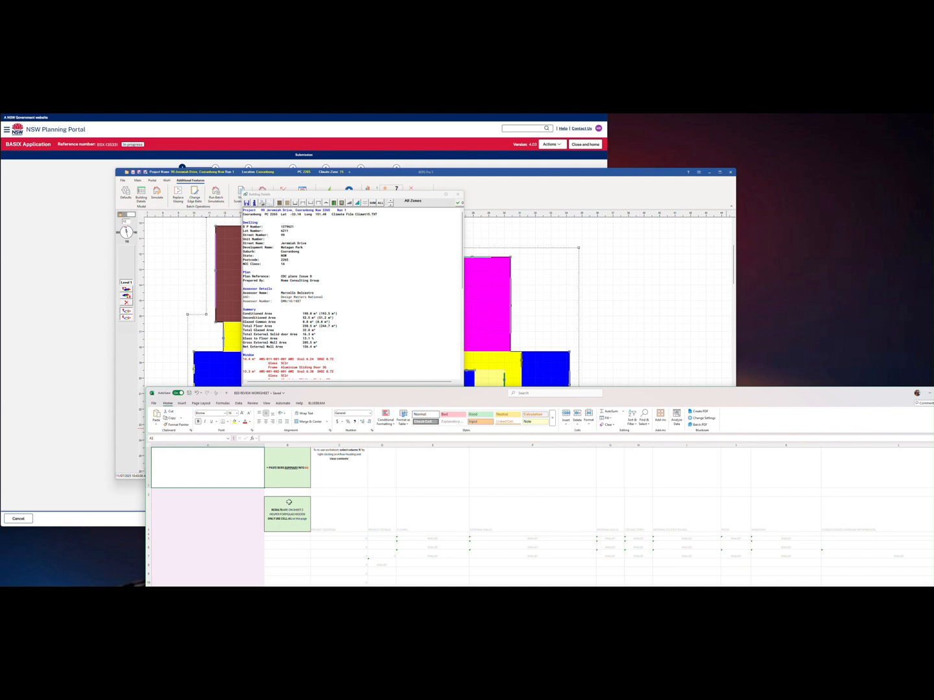
# Shift the workbook window up and look over the ENTRY and RESULTS sheets
pyautogui.scroll(-1, 233, 485)
pyautogui.scroll(1, 209, 470)
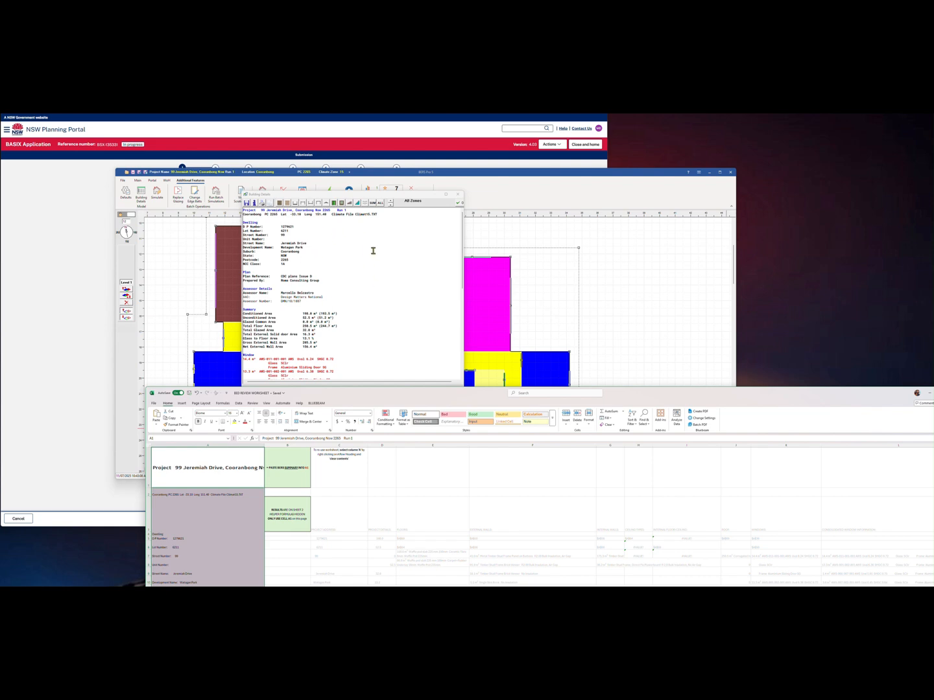
pyautogui.scroll(-5, 213, 476)
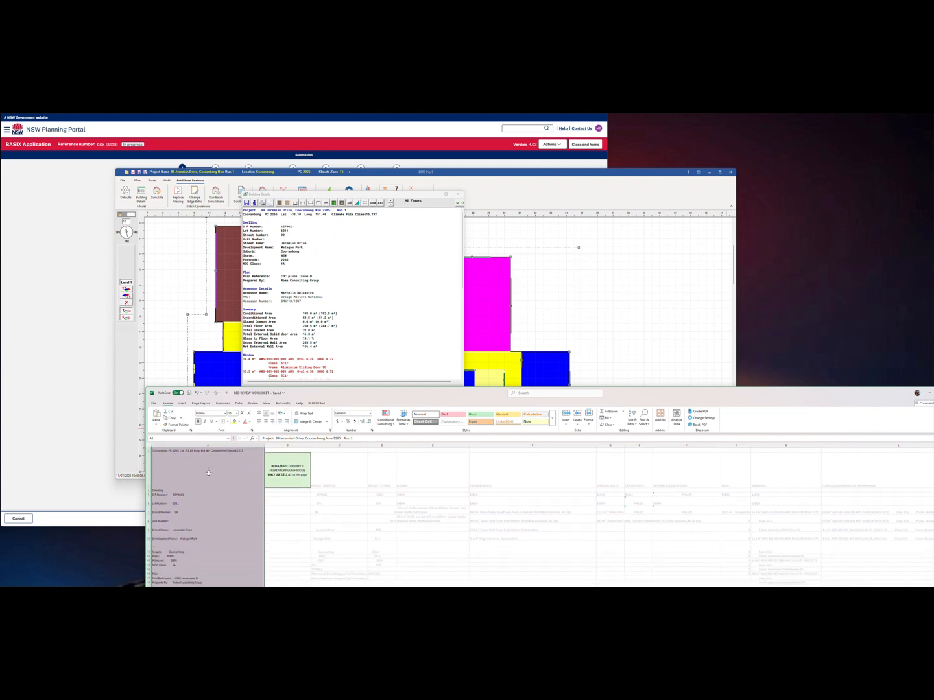
pyautogui.scroll(1, 207, 473)
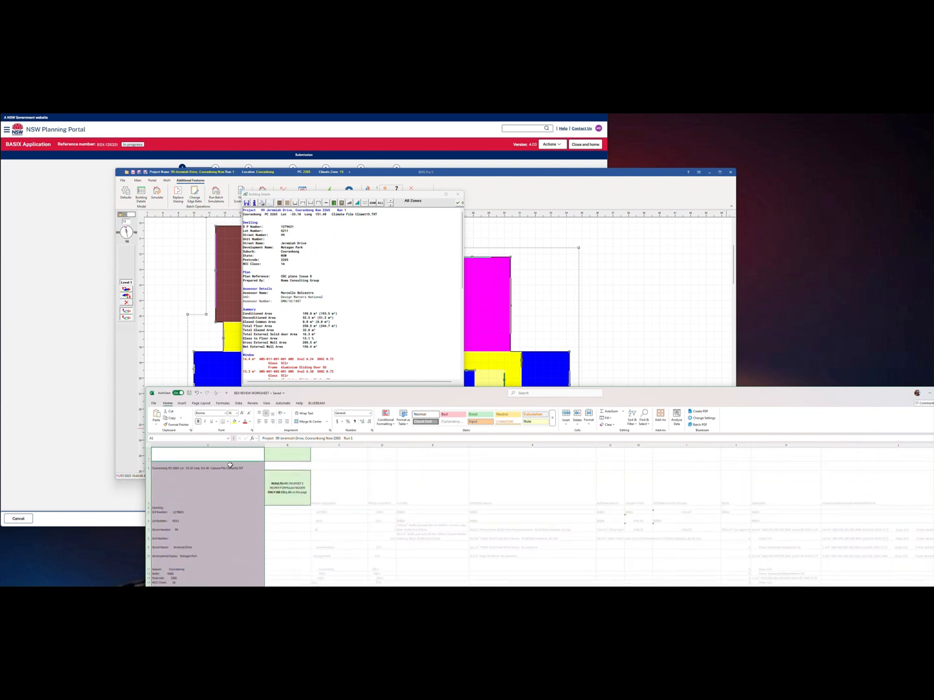
pyautogui.moveTo(356, 397); pyautogui.dragTo(354, 382)
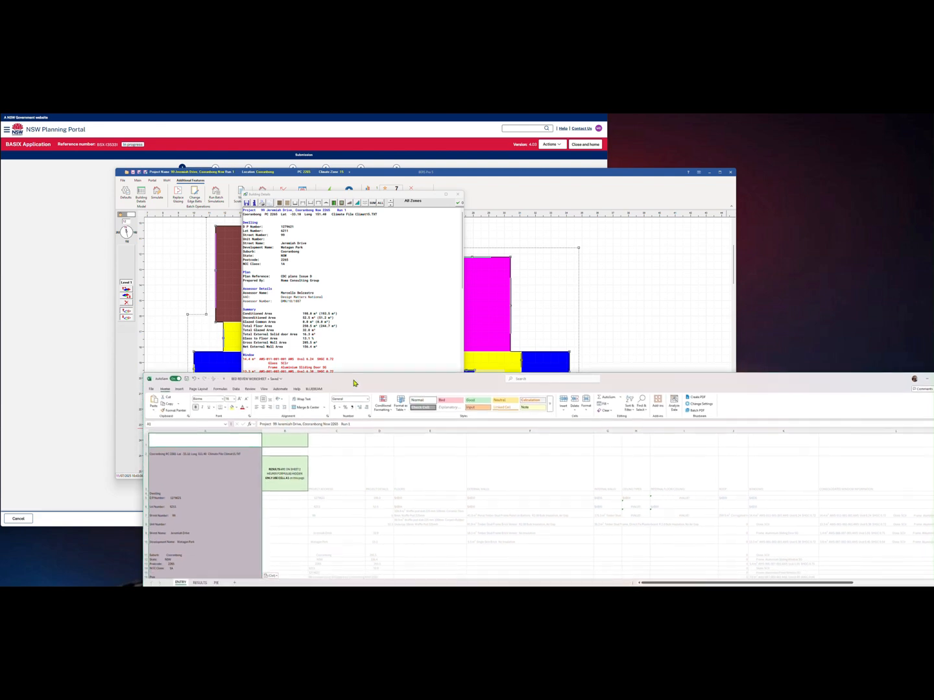
pyautogui.click(199, 582)
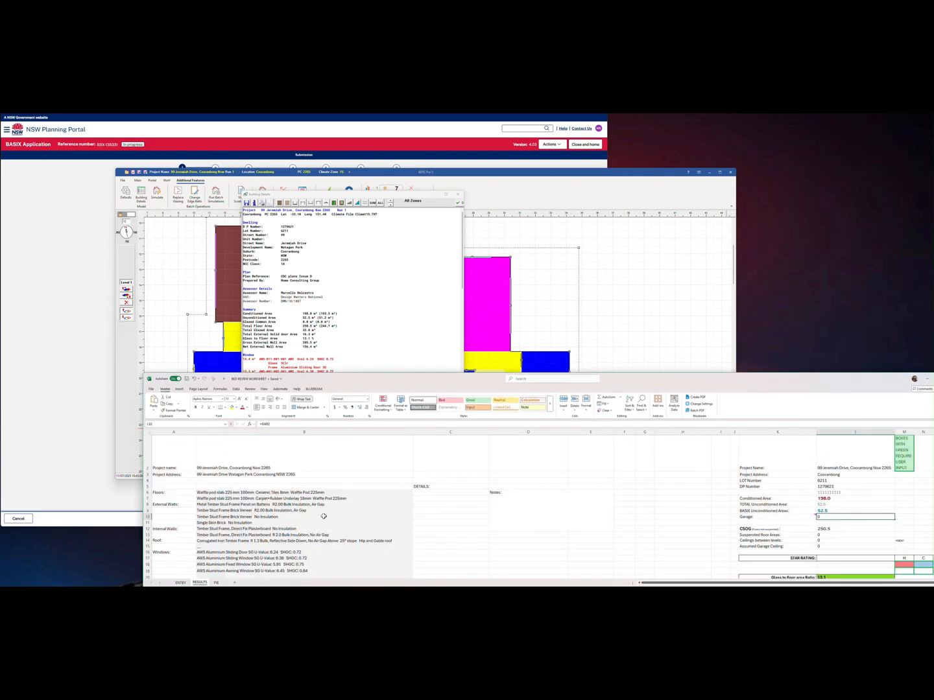
pyautogui.scroll(-3, 224, 463)
pyautogui.scroll(3, 234, 483)
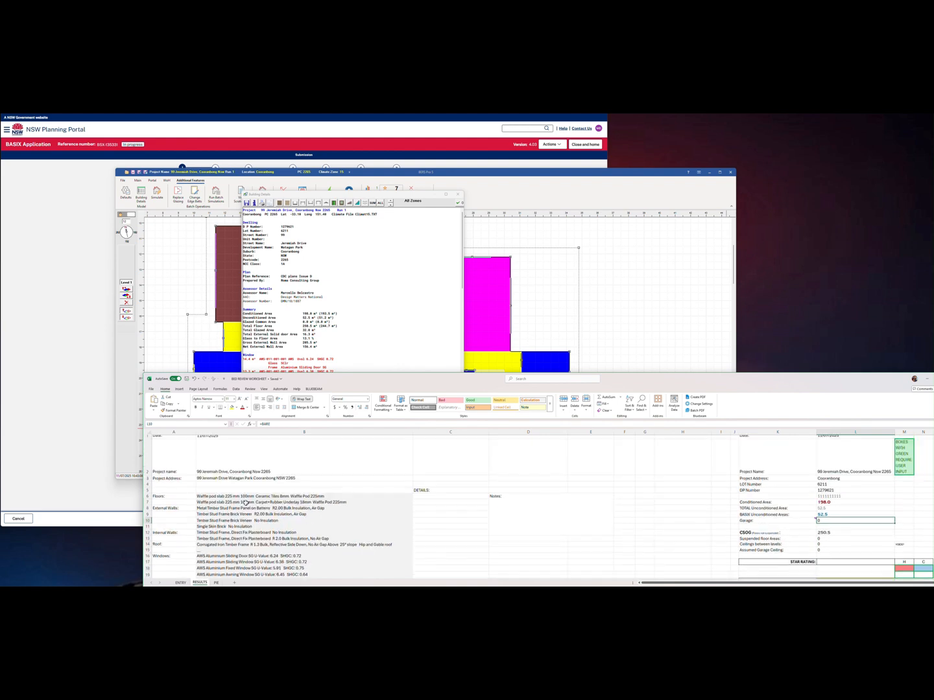
pyautogui.scroll(-1, 213, 498)
# Review the project details filled in on RESULTS and select the project name in L2
pyautogui.click(181, 581)
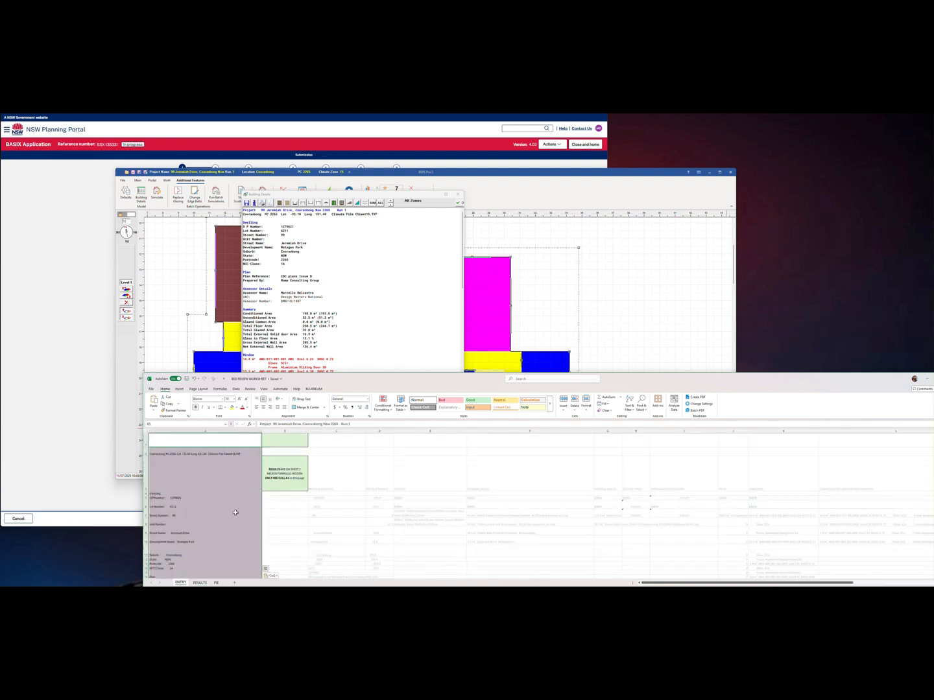
pyautogui.scroll(-2, 236, 513)
pyautogui.click(201, 581)
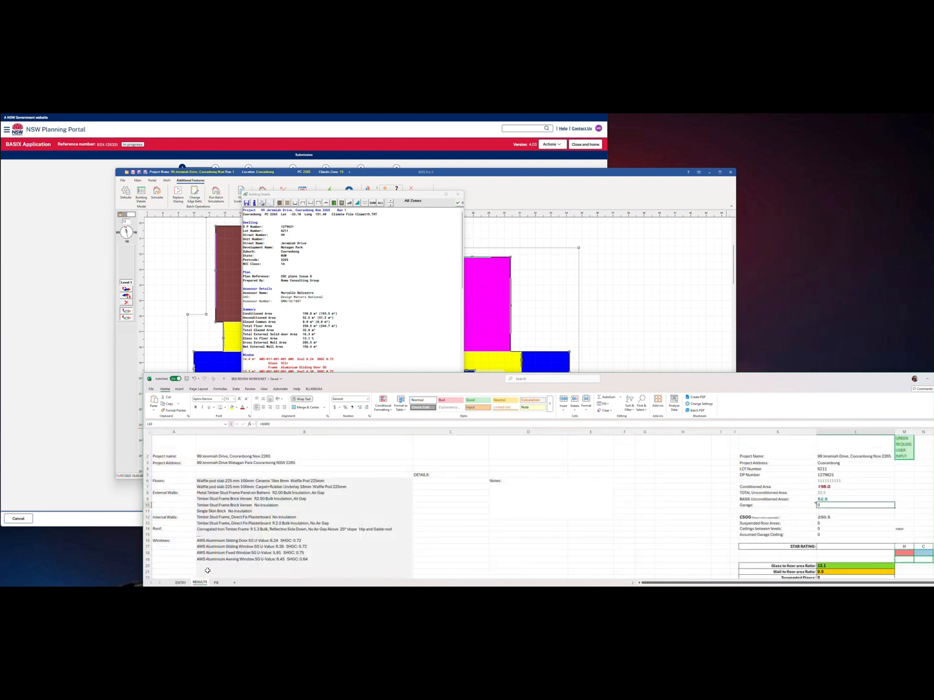
pyautogui.scroll(1, 239, 474)
pyautogui.scroll(-1, 233, 474)
pyautogui.scroll(1, 168, 463)
pyautogui.moveTo(169, 459); pyautogui.dragTo(431, 570)
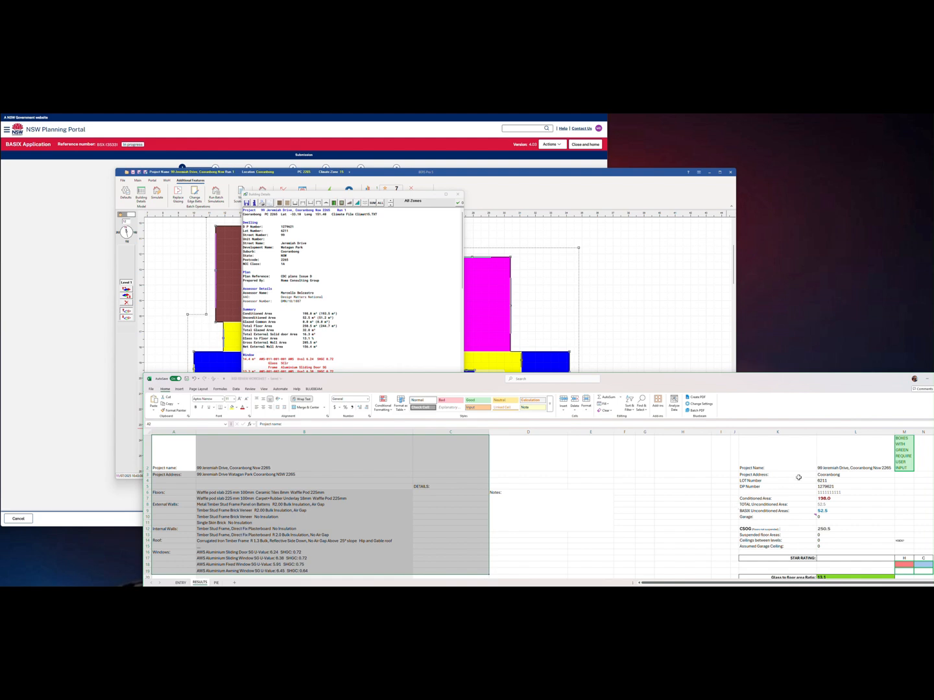
pyautogui.scroll(1, 803, 476)
pyautogui.click(849, 464)
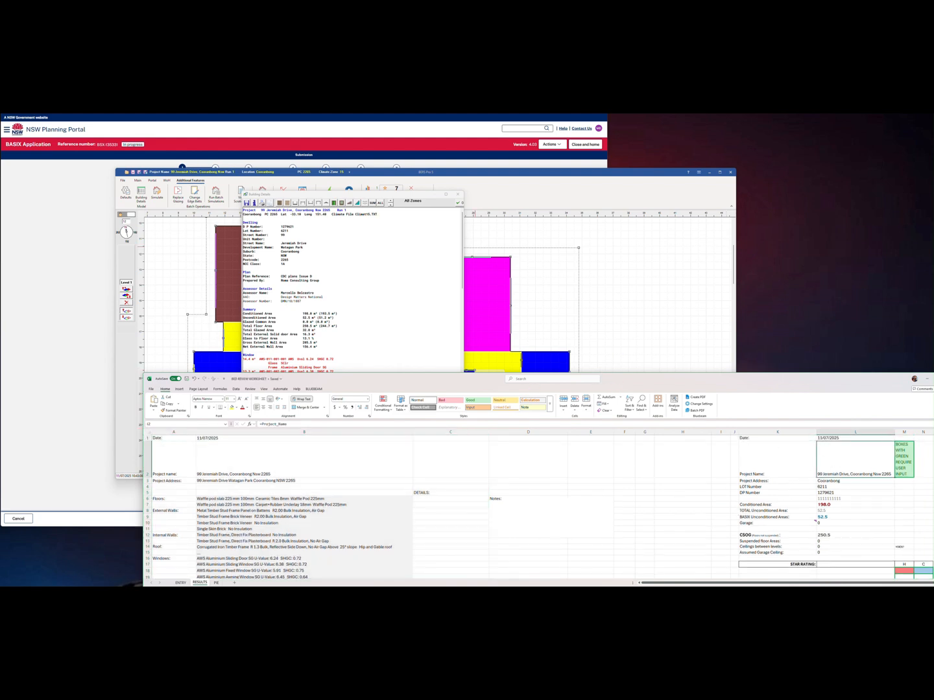
pyautogui.click(350, 157)
# Paste the worksheet's project name into the BASIX Project name field
pyautogui.click(240, 232)
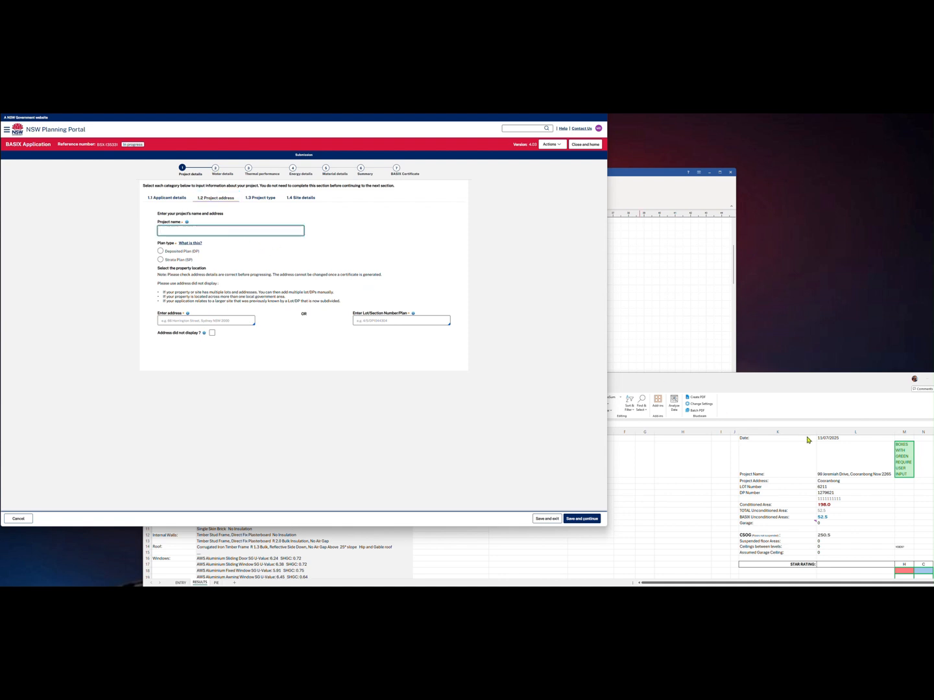
pyautogui.click(861, 465)
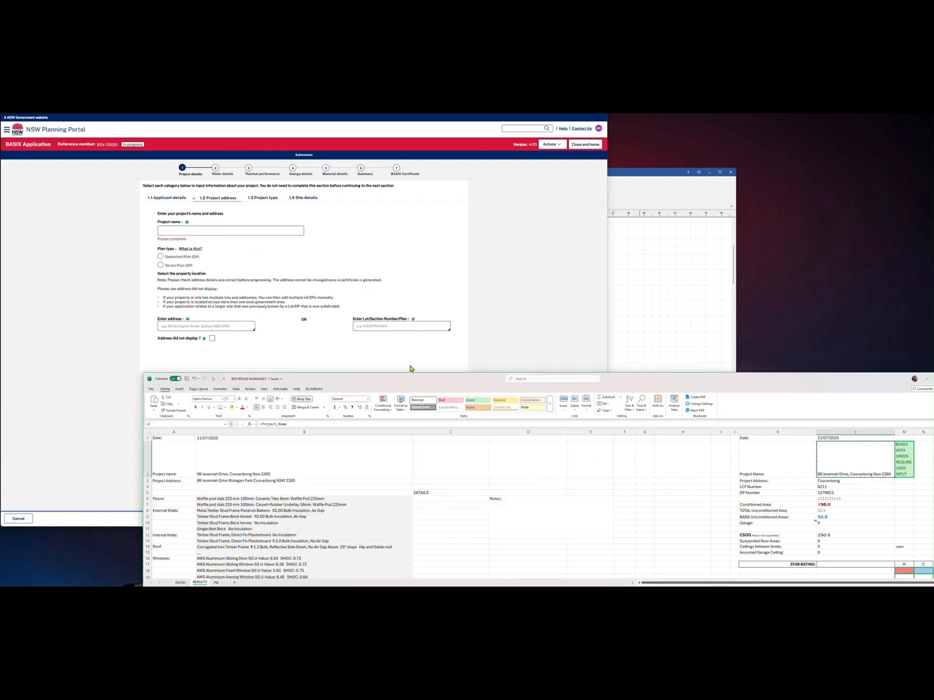
pyautogui.click(233, 231)
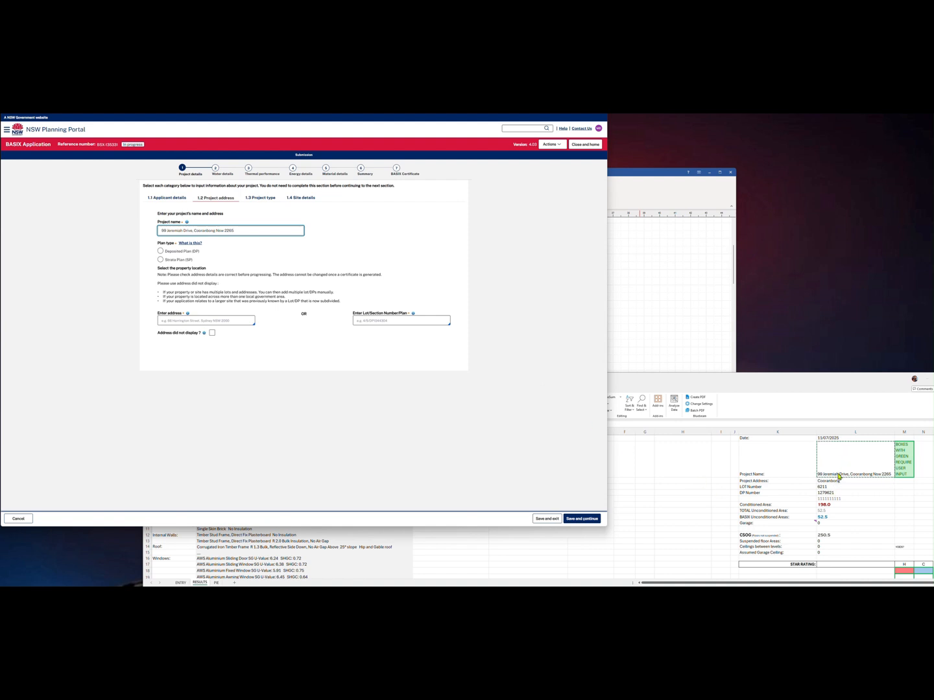
# Choose Deposited Plan (DP), search and select the property address, and mark it as primary
pyautogui.click(179, 252)
pyautogui.click(175, 320)
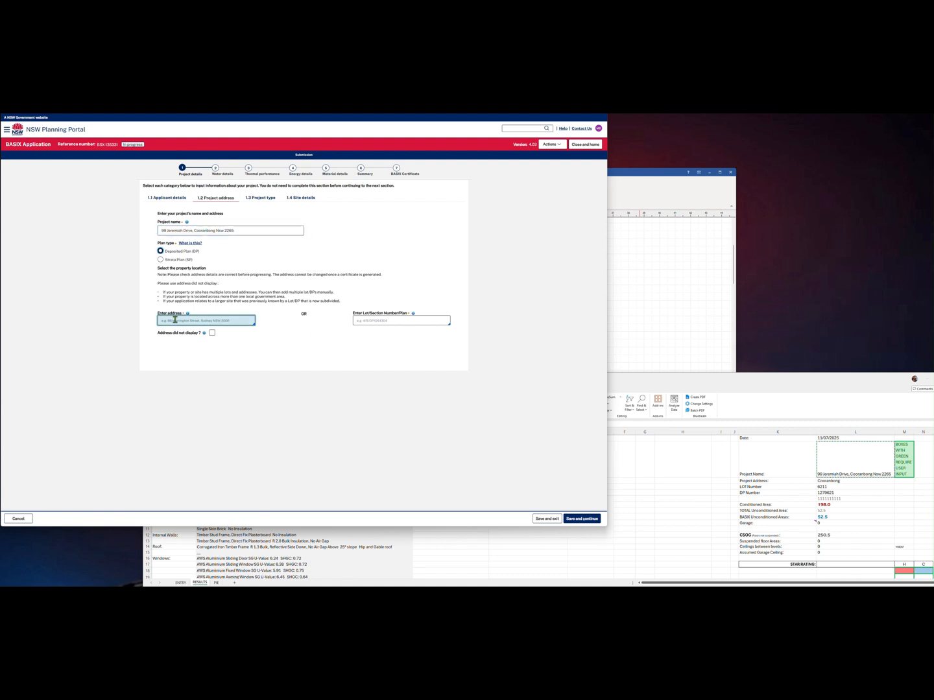
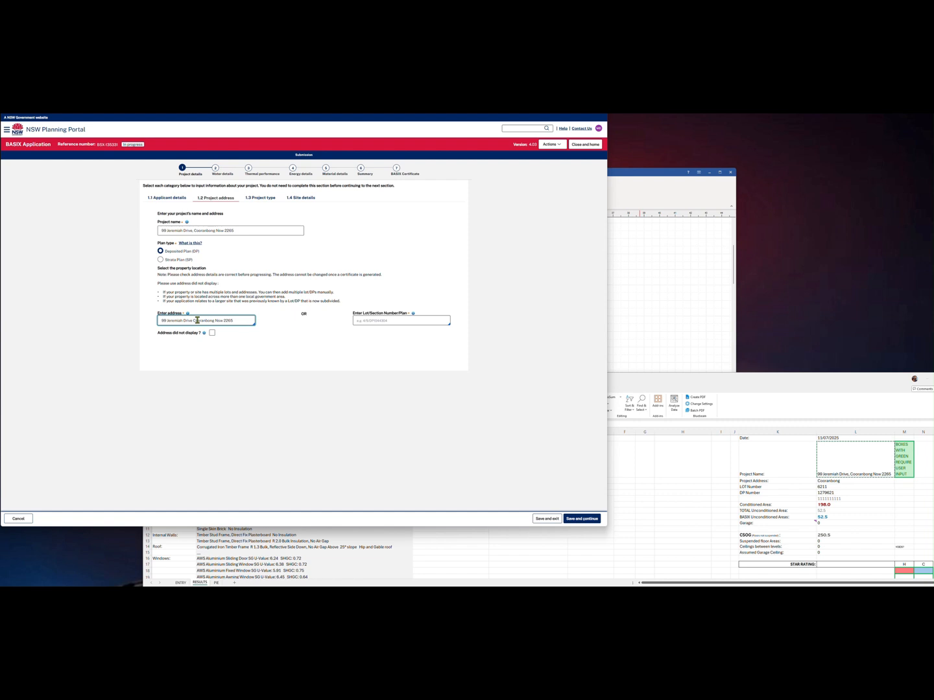
pyautogui.click(208, 335)
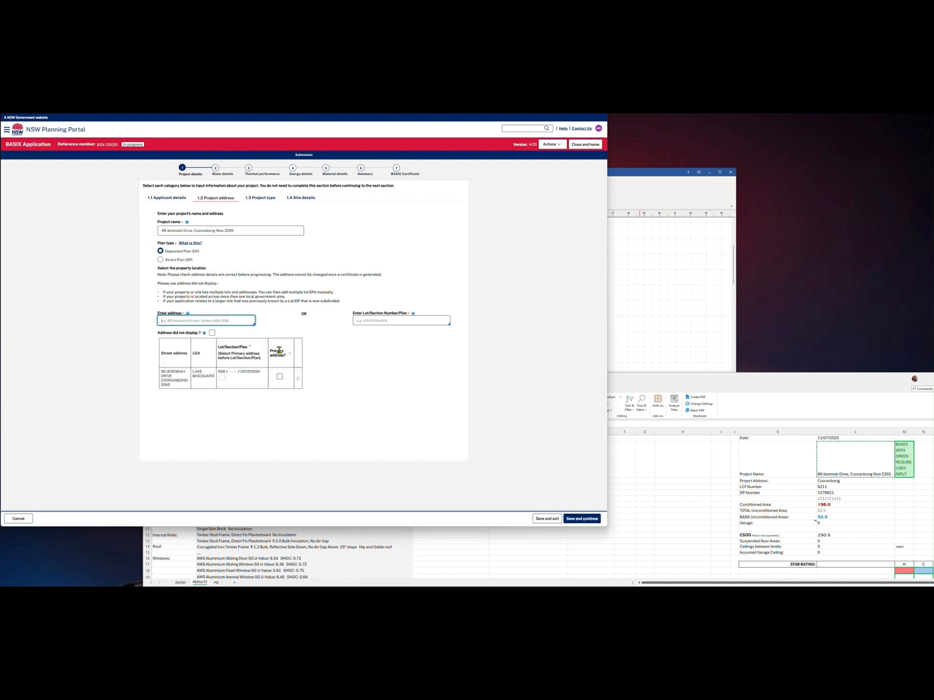
pyautogui.click(279, 377)
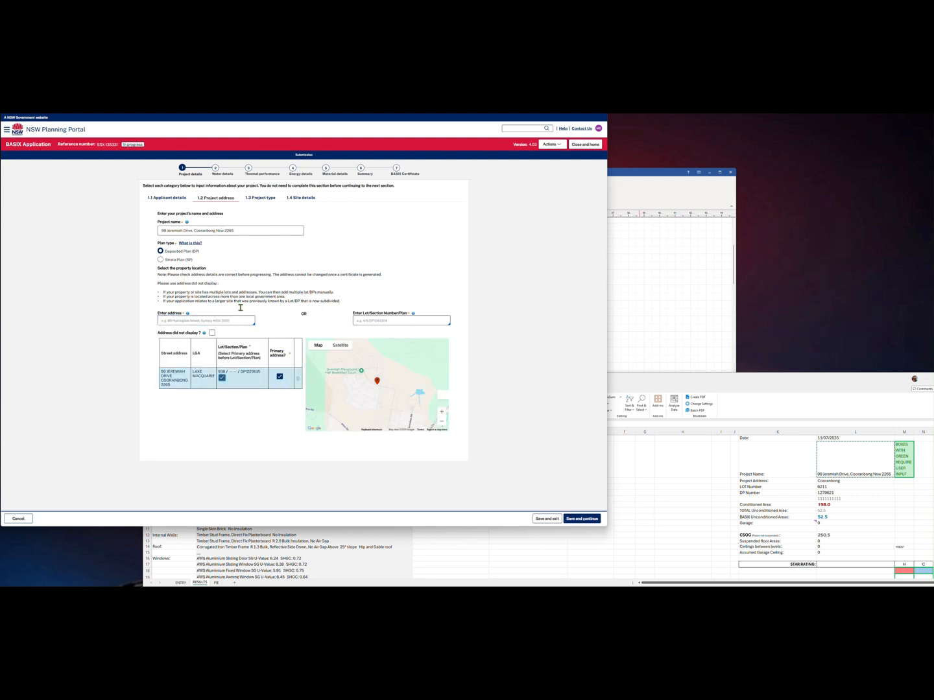
pyautogui.click(259, 200)
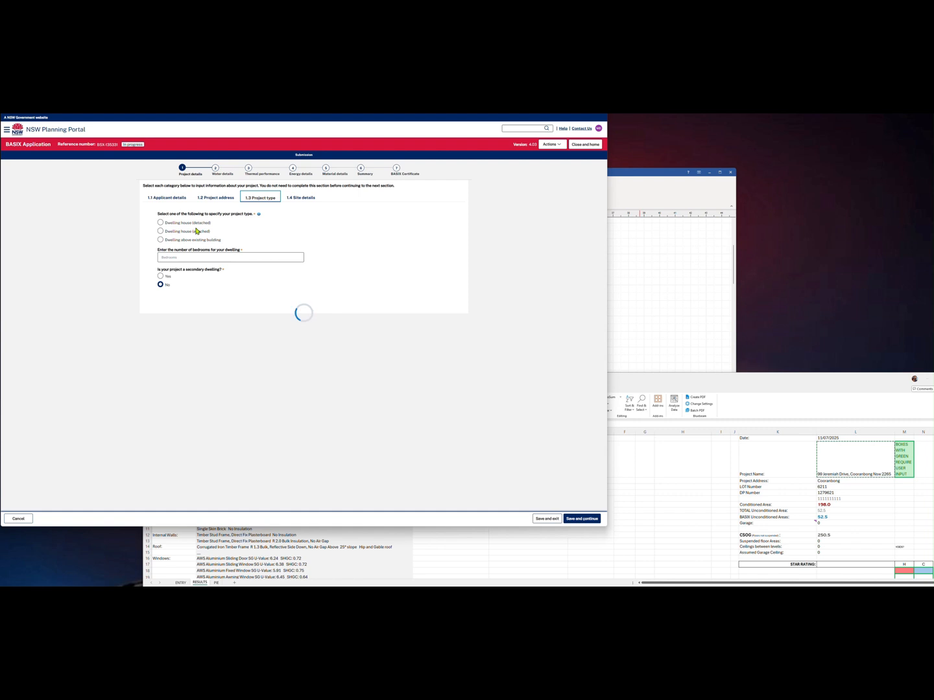
# Set the project type to Dwelling house (detached)
pyautogui.click(160, 223)
pyautogui.click(172, 255)
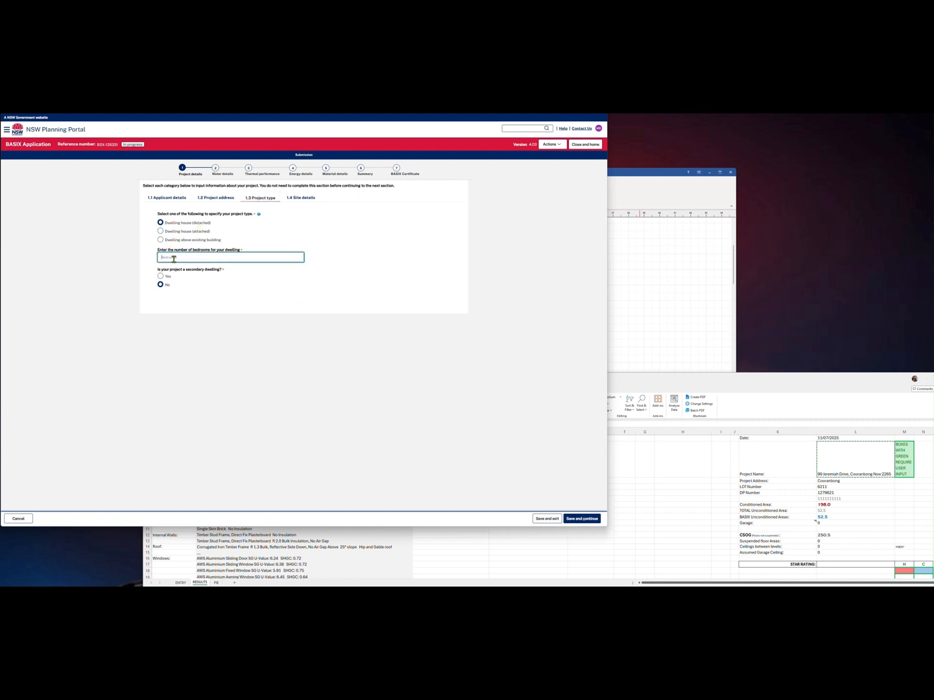
pyautogui.click(292, 200)
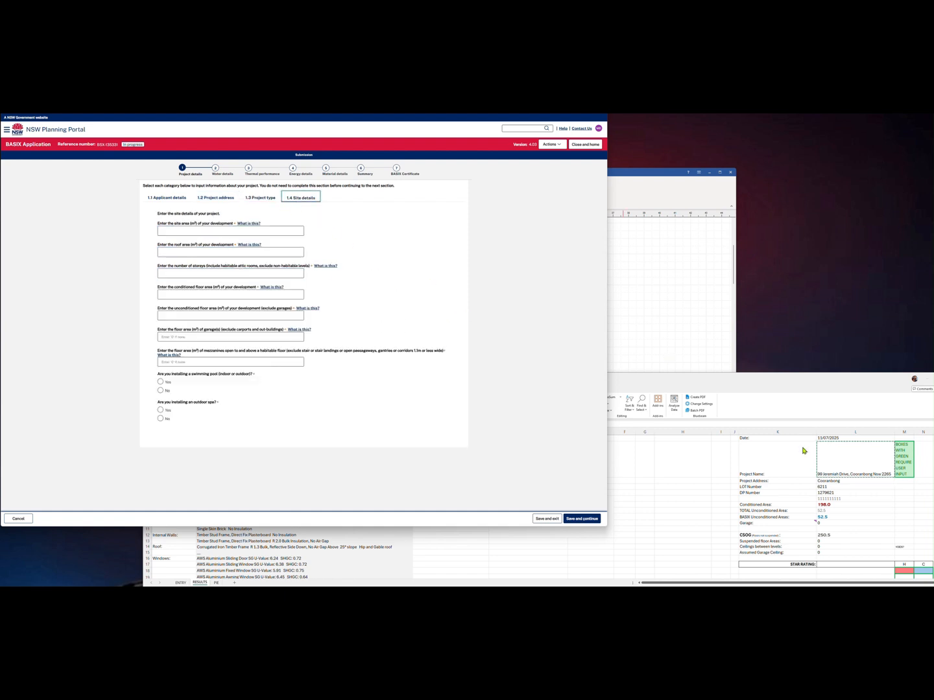
# Enter 1 storey and the 198.00 m² conditioned floor area copied from the worksheet
pyautogui.click(783, 393)
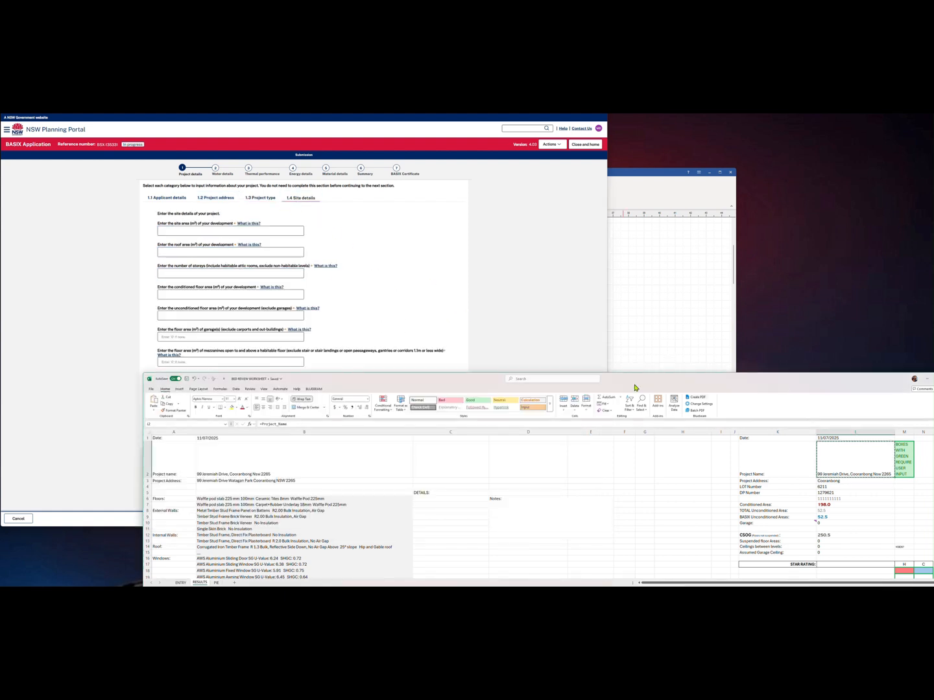
pyautogui.click(255, 271)
pyautogui.write('1')
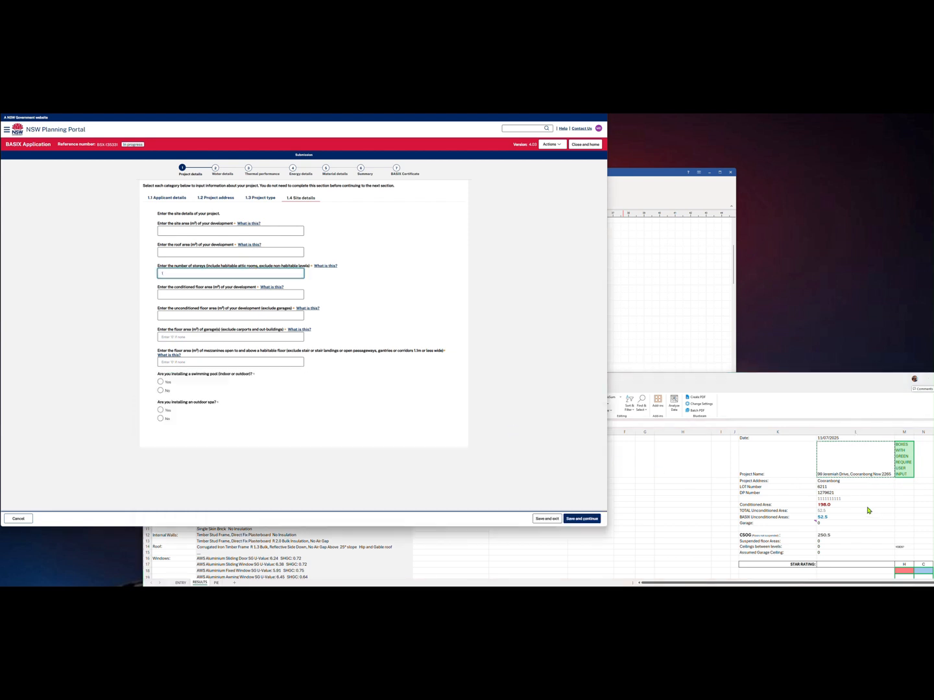
pyautogui.click(844, 503)
pyautogui.hotkey('ctrl', 'c')
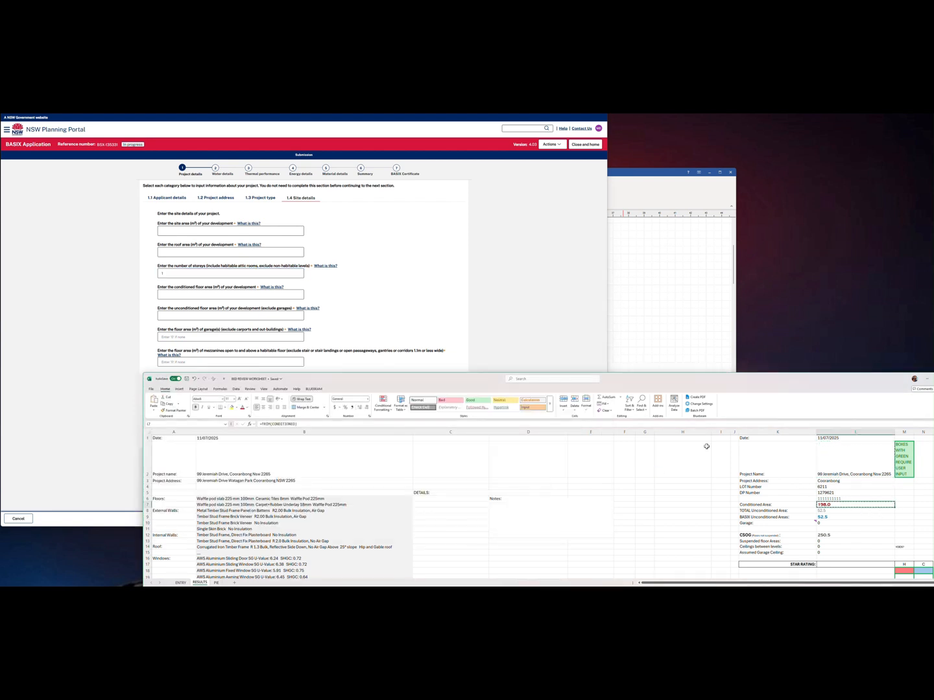
pyautogui.click(198, 297)
pyautogui.hotkey('ctrl', 'v')
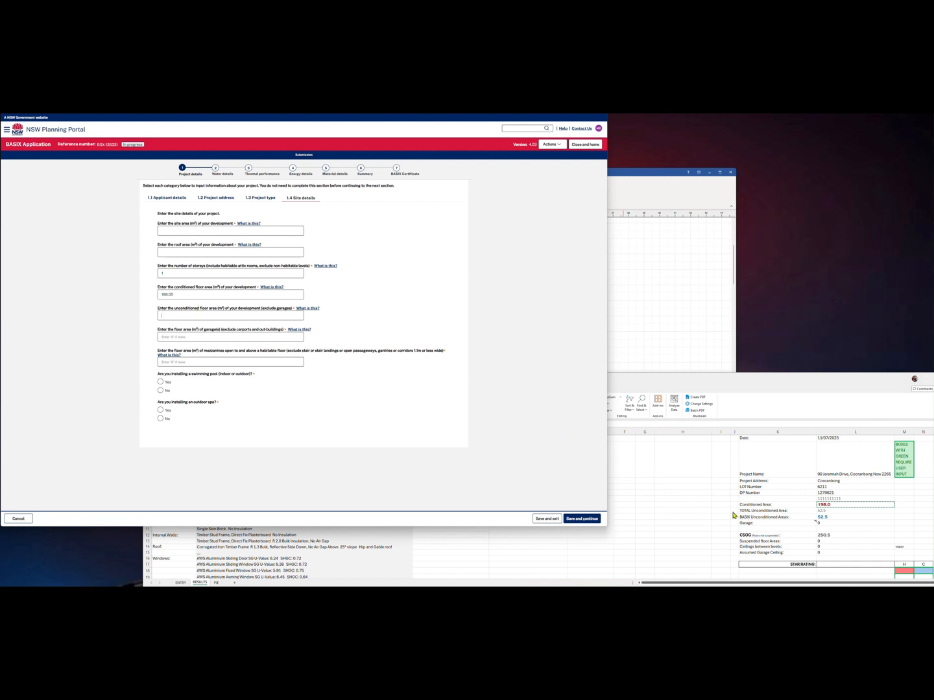
pyautogui.click(829, 516)
pyautogui.click(830, 516)
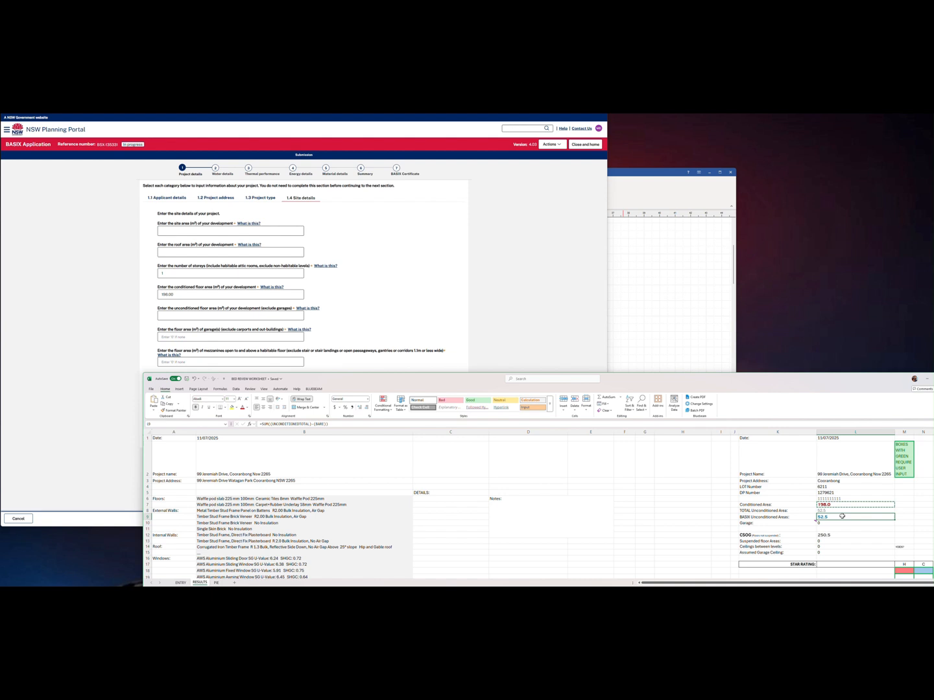
pyautogui.click(651, 326)
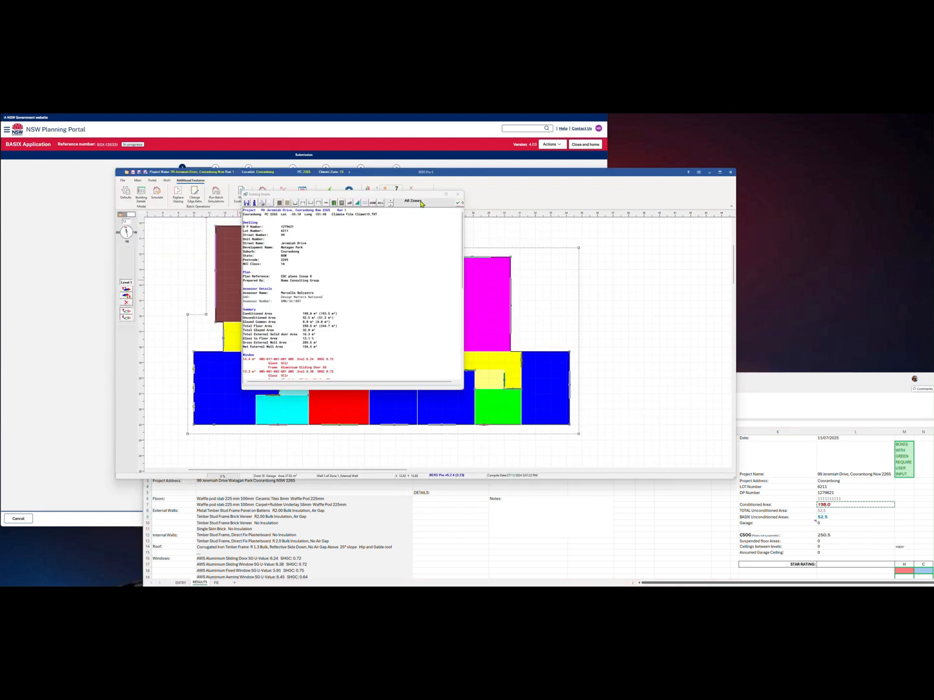
# Change the Zone 16 Garage floor covering to Bare and reopen the Building Details report
pyautogui.click(458, 194)
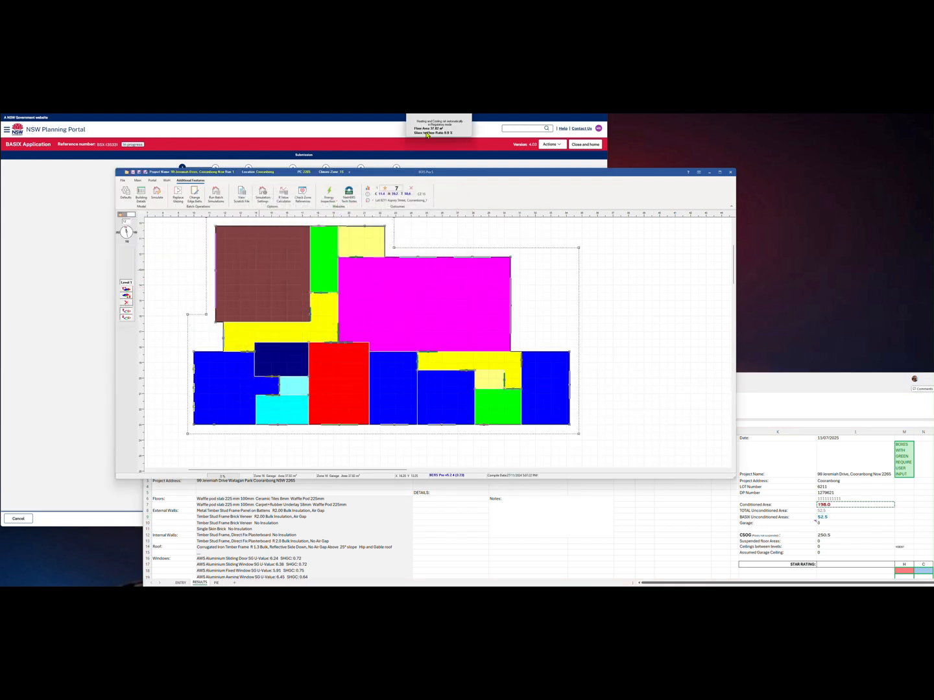
pyautogui.moveTo(421, 75); pyautogui.dragTo(324, 231)
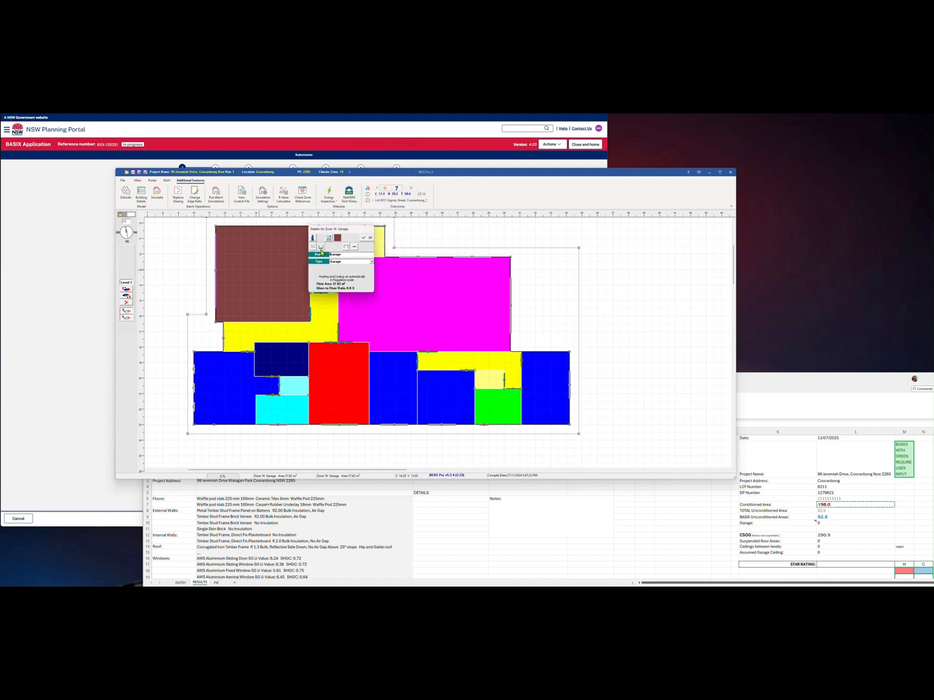
pyautogui.click(322, 248)
pyautogui.moveTo(383, 91); pyautogui.dragTo(369, 203)
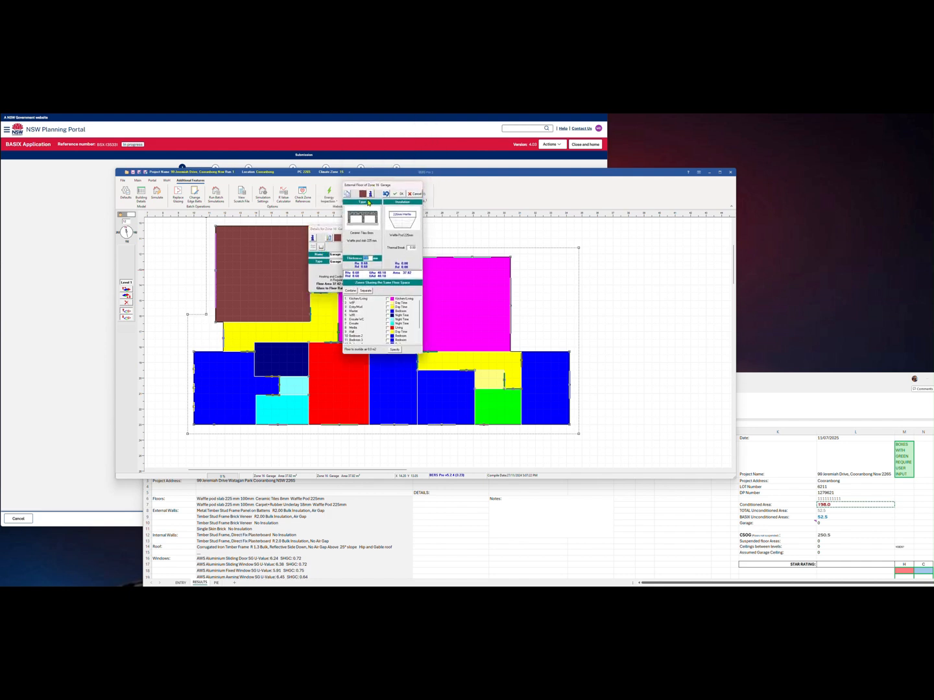
pyautogui.click(364, 217)
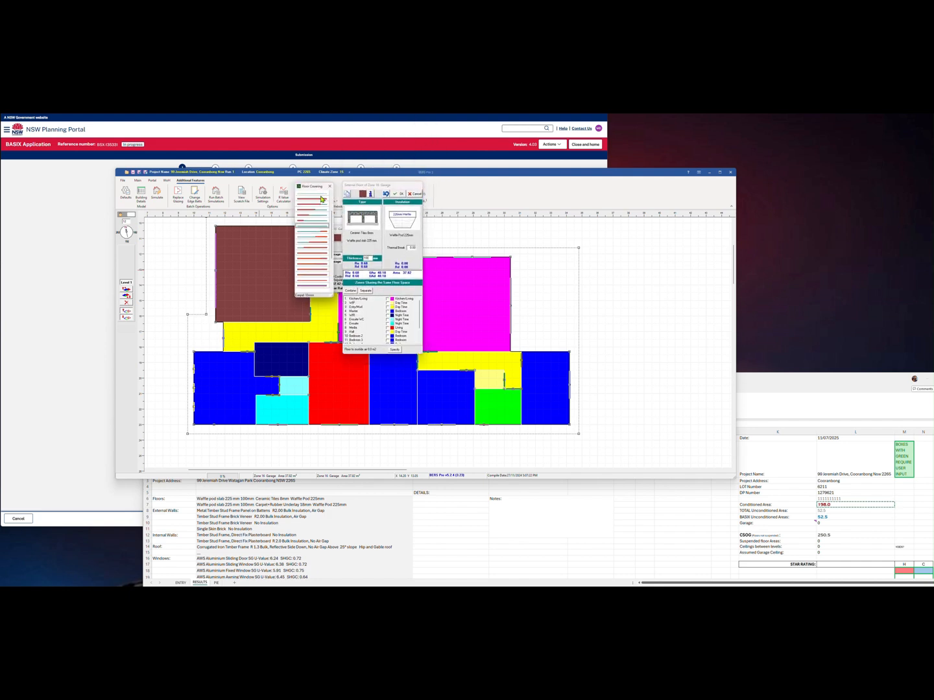
pyautogui.click(399, 196)
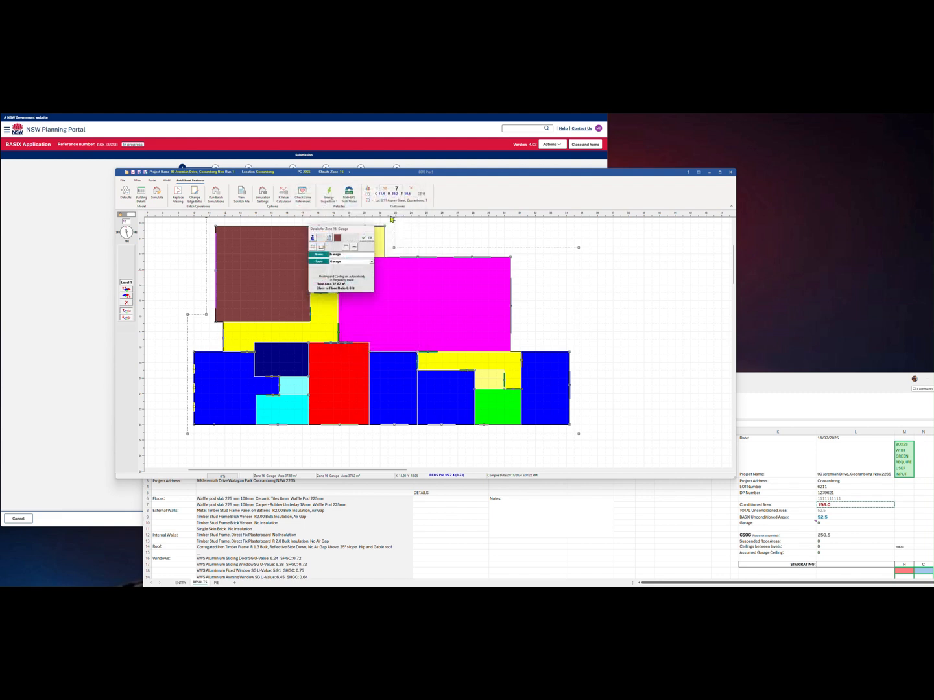
pyautogui.click(368, 239)
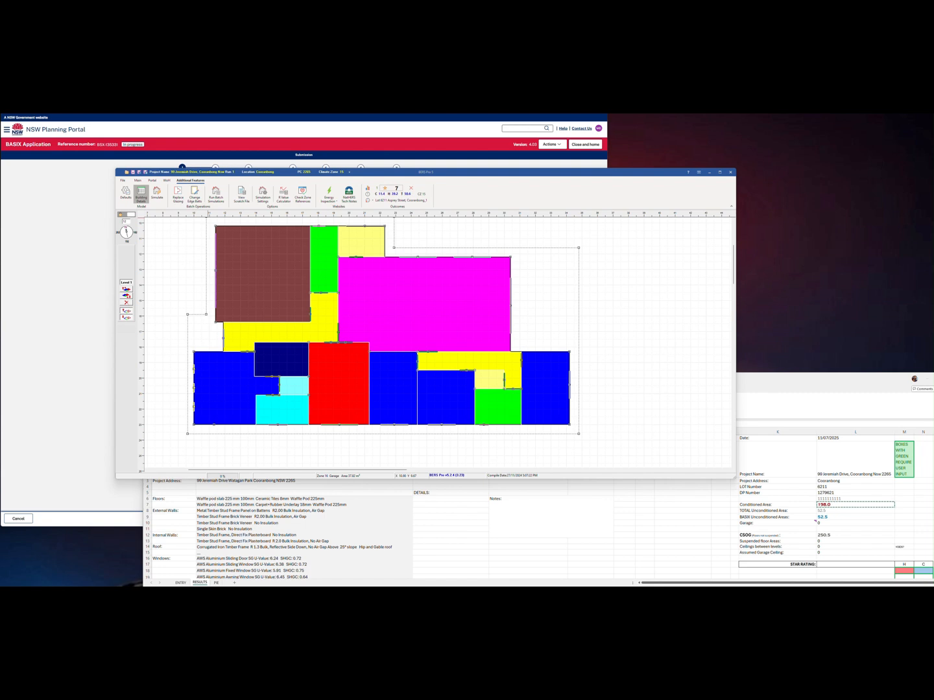
pyautogui.click(141, 193)
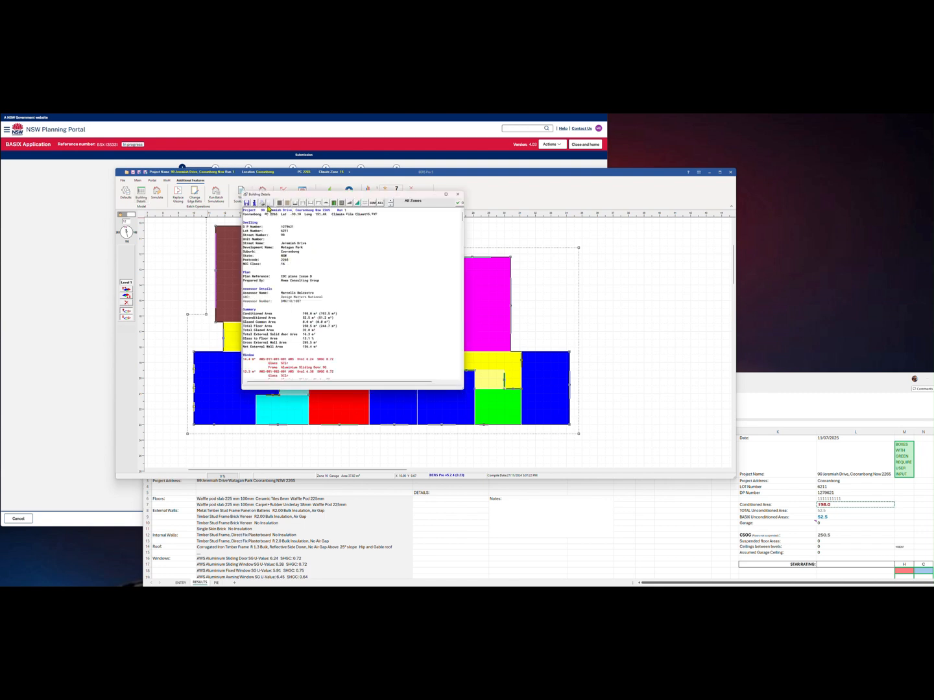
# Regenerate the BERS summary and replace column A of the ENTRY sheet with it
pyautogui.click(374, 205)
pyautogui.click(457, 206)
pyautogui.click(780, 386)
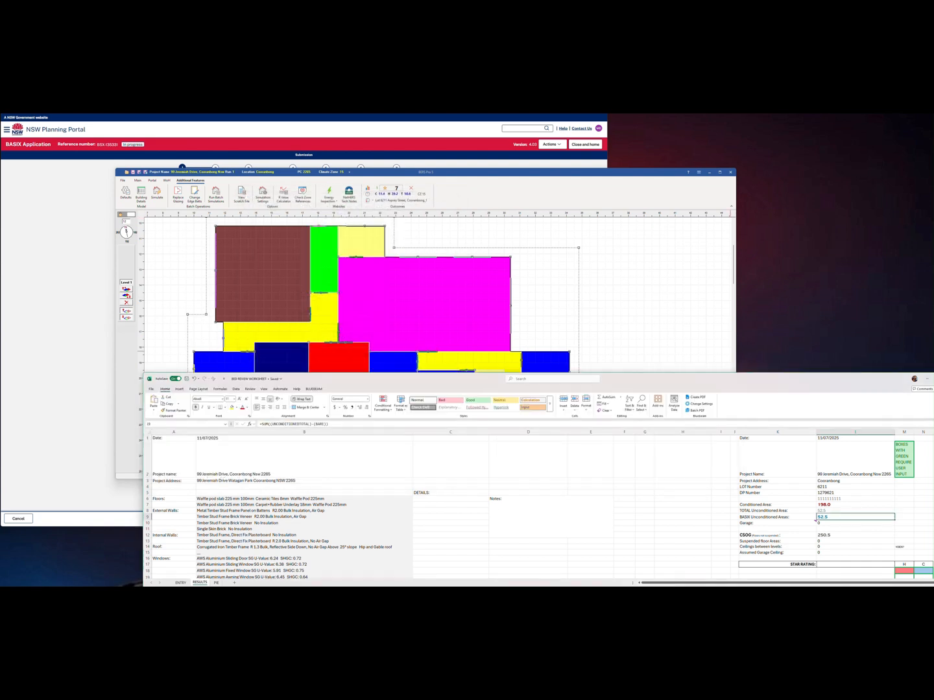
pyautogui.click(181, 583)
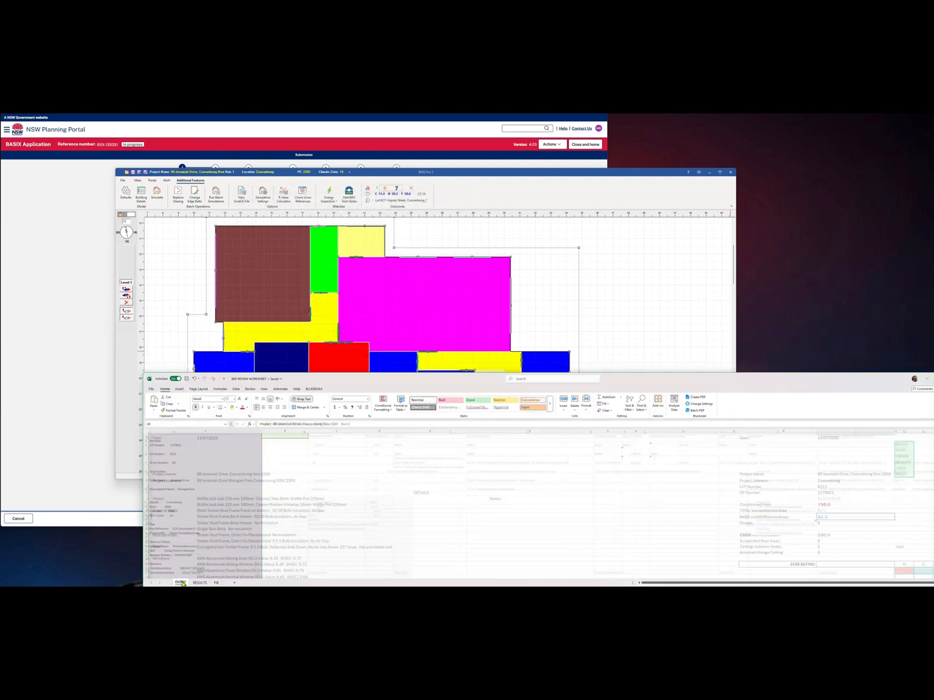
pyautogui.scroll(2, 202, 439)
pyautogui.rightClick(203, 434)
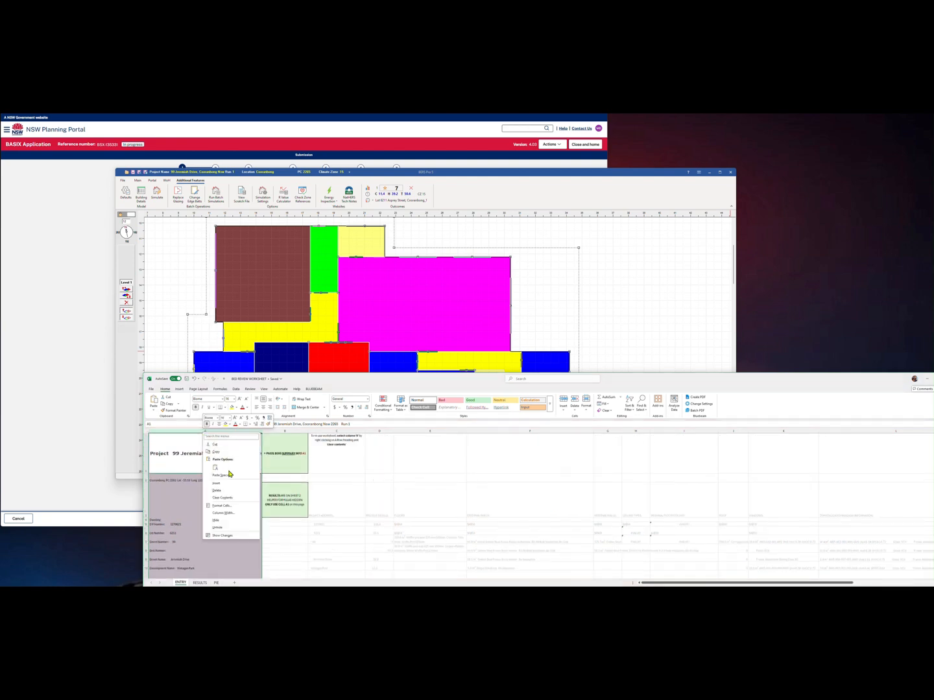
pyautogui.click(224, 497)
pyautogui.hotkey('ctrl', 'v')
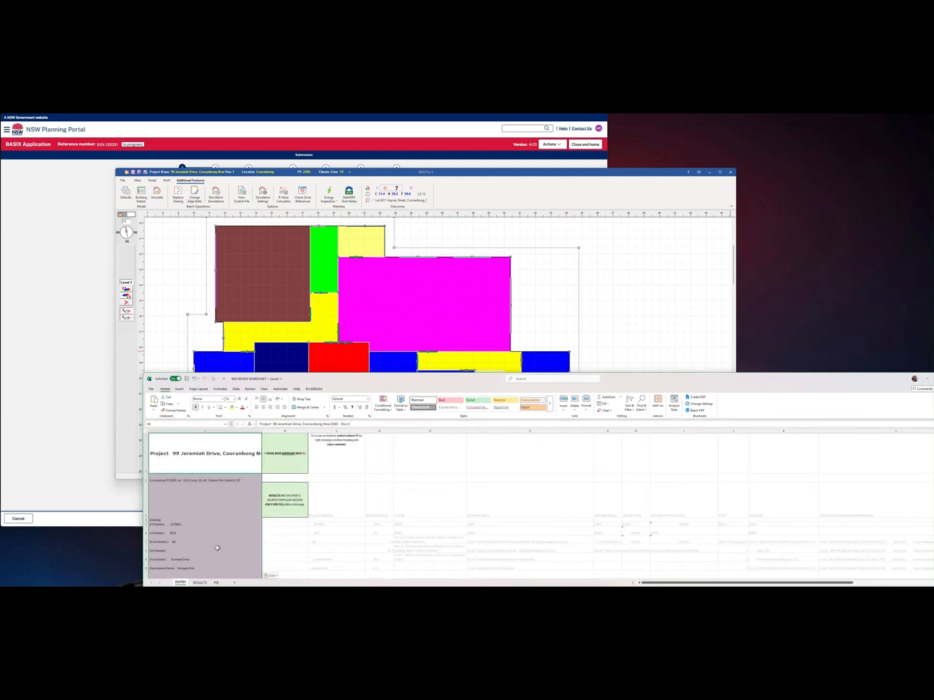
# Verify RESULTS now shows a 37.8 m² garage and 14.7 m² unconditioned area
pyautogui.click(201, 582)
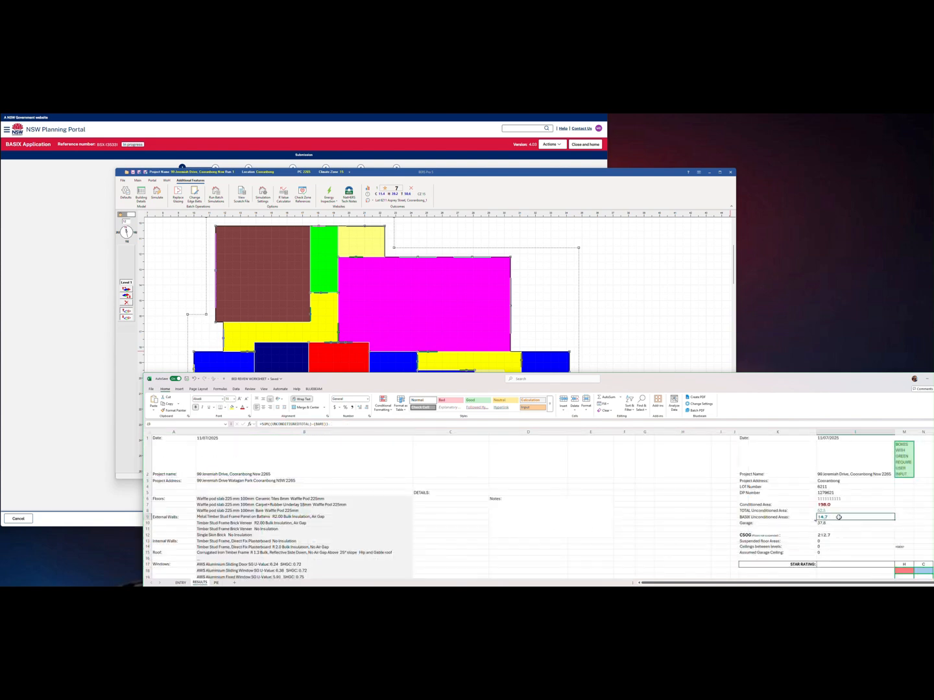
pyautogui.scroll(-1, 834, 522)
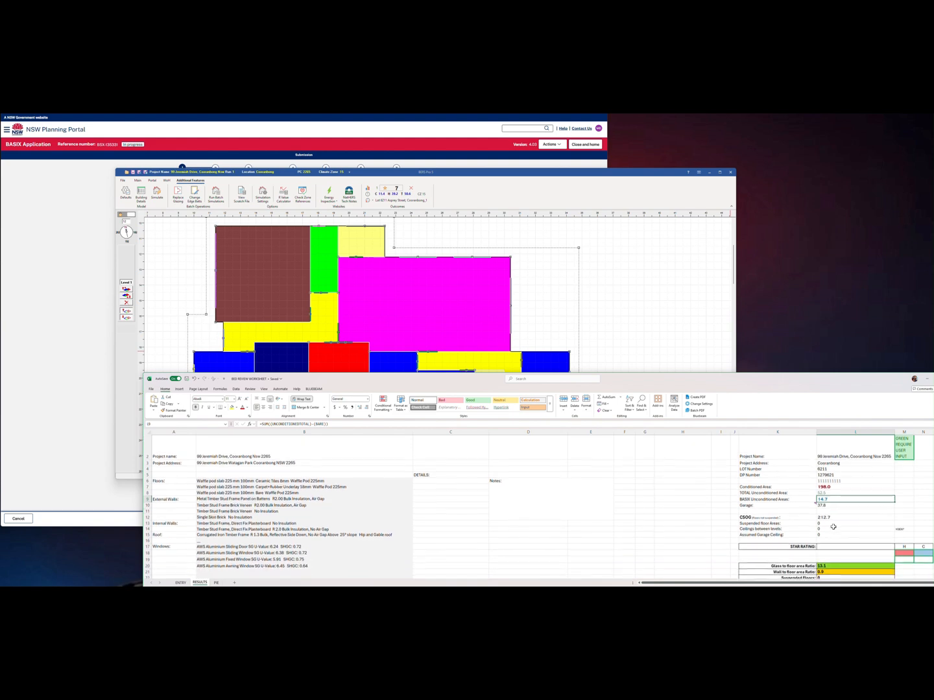
pyautogui.click(826, 534)
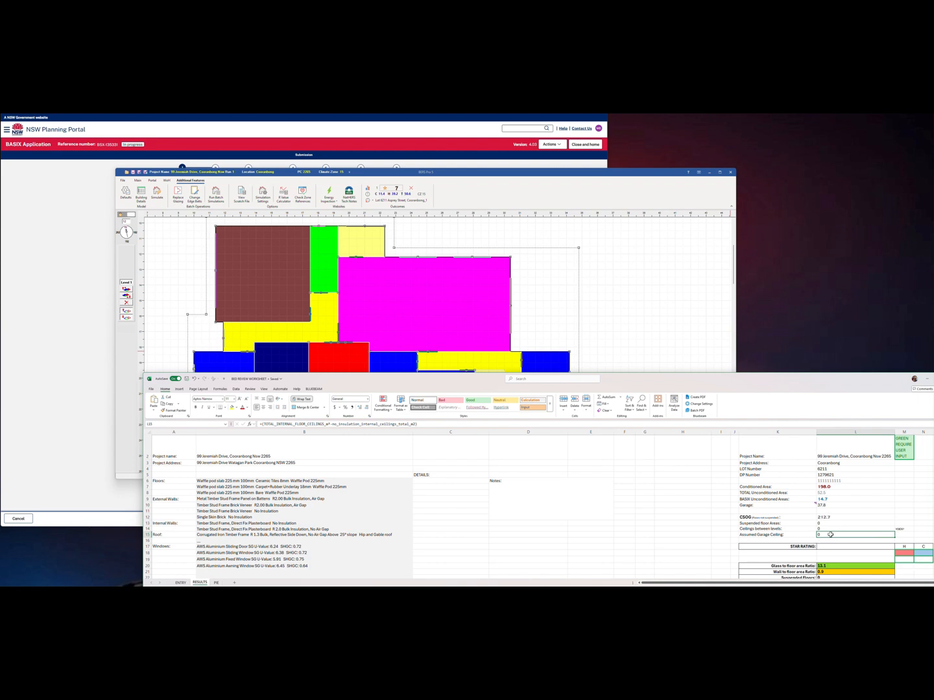
pyautogui.click(833, 500)
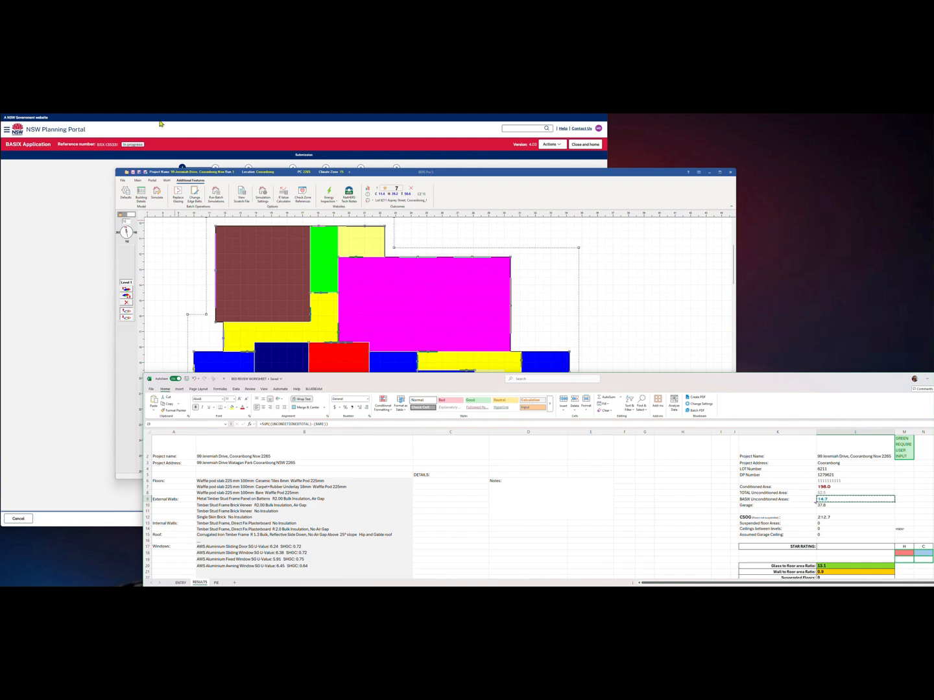
# Enter 14.70 unconditioned, 37.80 garage and 0 mezzanine areas, answering No to pool and spa
pyautogui.click(117, 159)
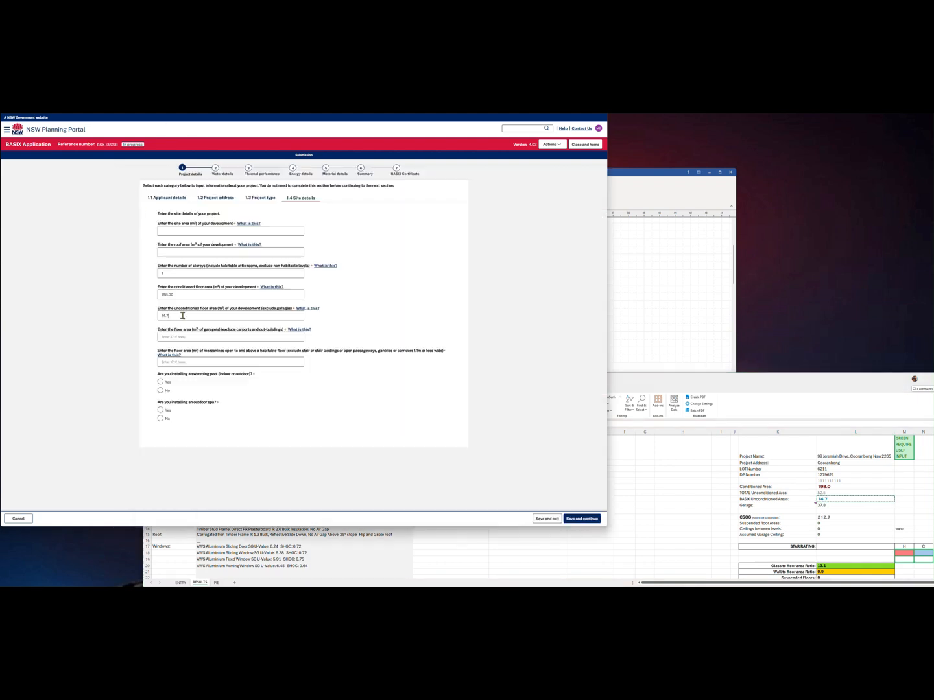
pyautogui.click(201, 340)
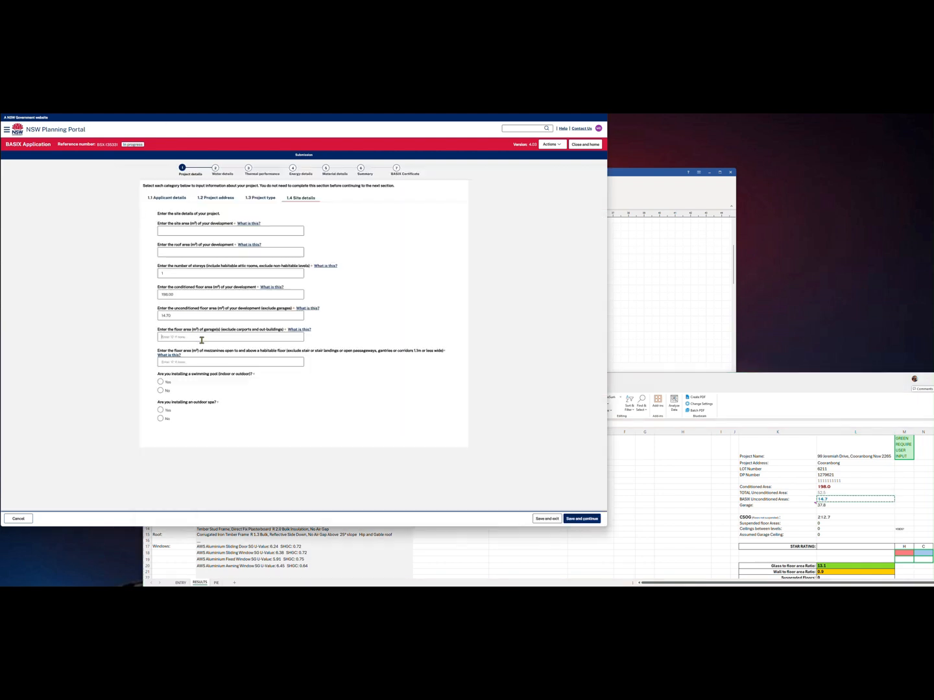
pyautogui.click(830, 505)
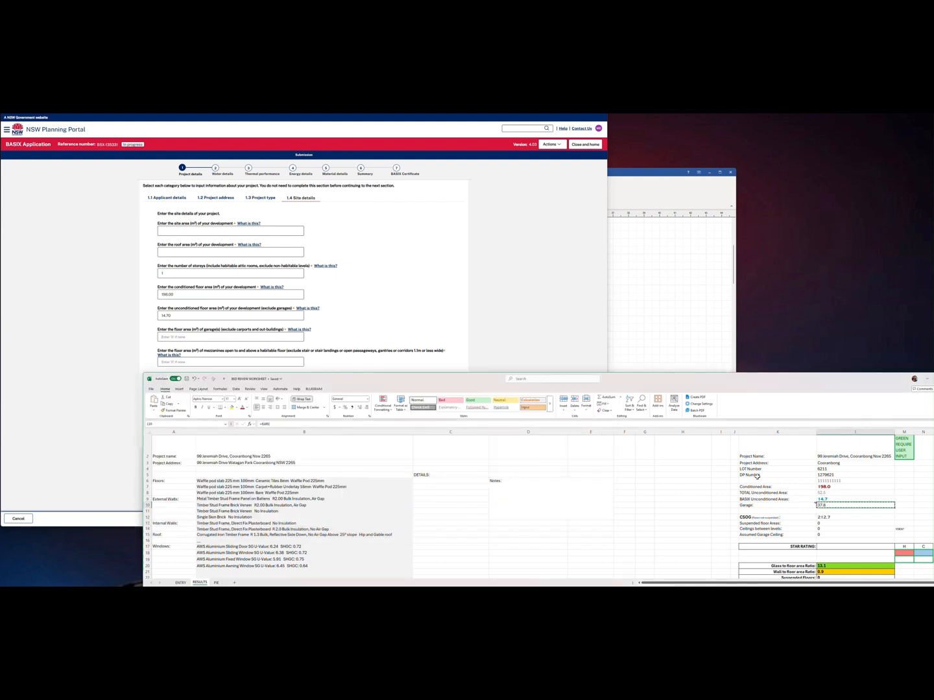
pyautogui.click(91, 323)
pyautogui.click(192, 338)
pyautogui.write('37.8')
pyautogui.click(203, 362)
pyautogui.write('0')
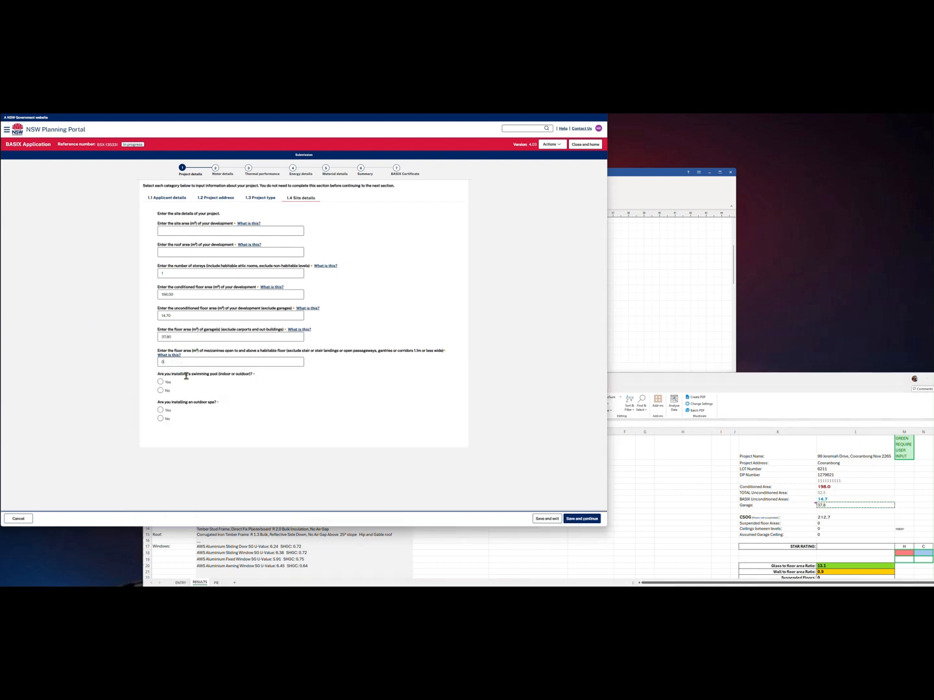
pyautogui.click(160, 392)
pyautogui.click(161, 417)
# Clear the flagged fields by marking the applicant as a business, then save and continue
pyautogui.click(232, 178)
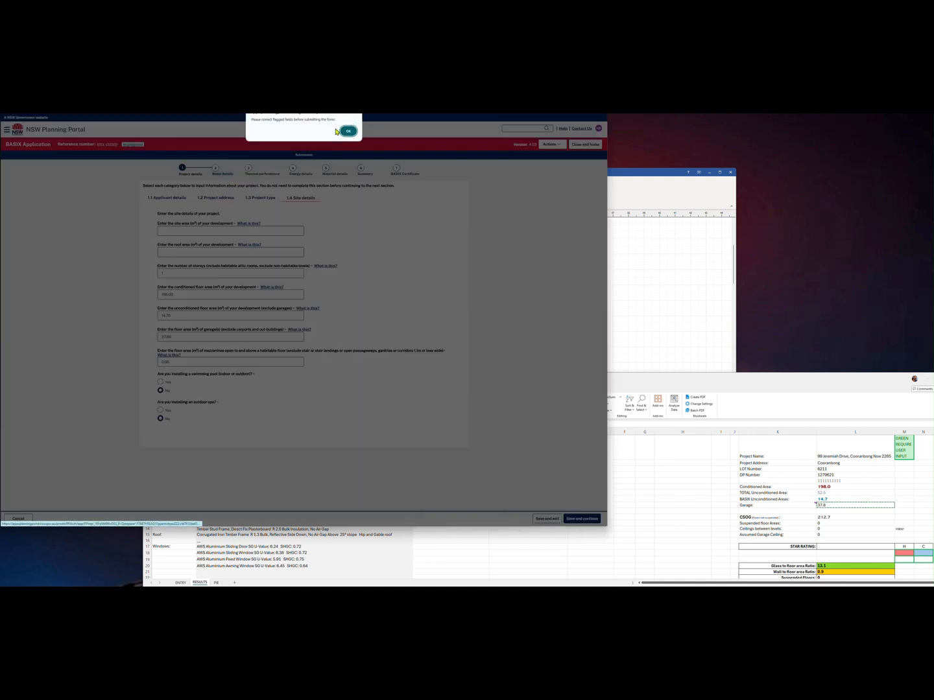
pyautogui.click(347, 131)
pyautogui.click(160, 223)
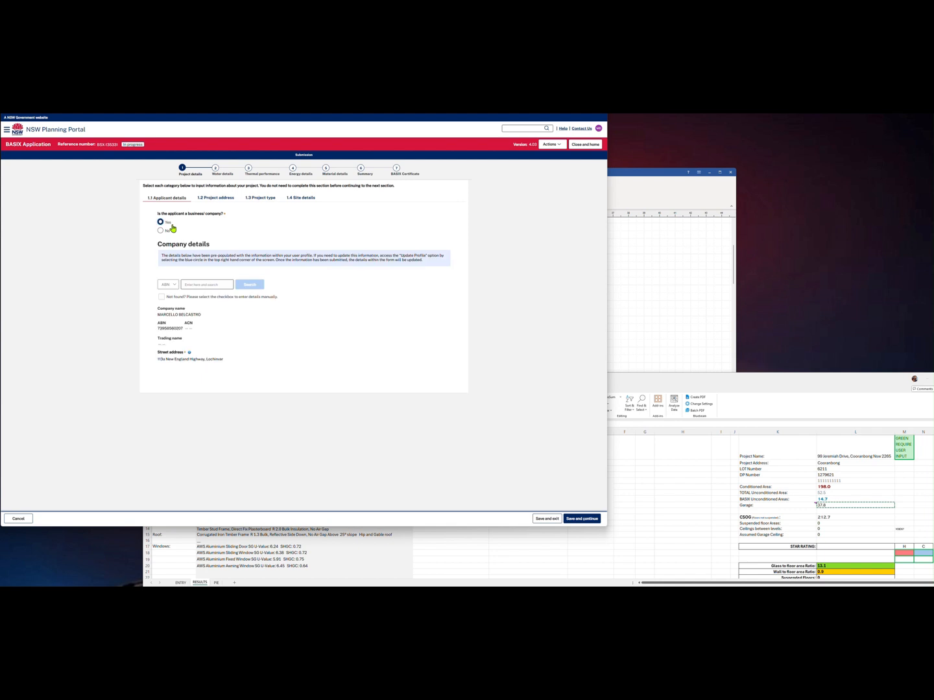
pyautogui.click(220, 198)
pyautogui.click(260, 197)
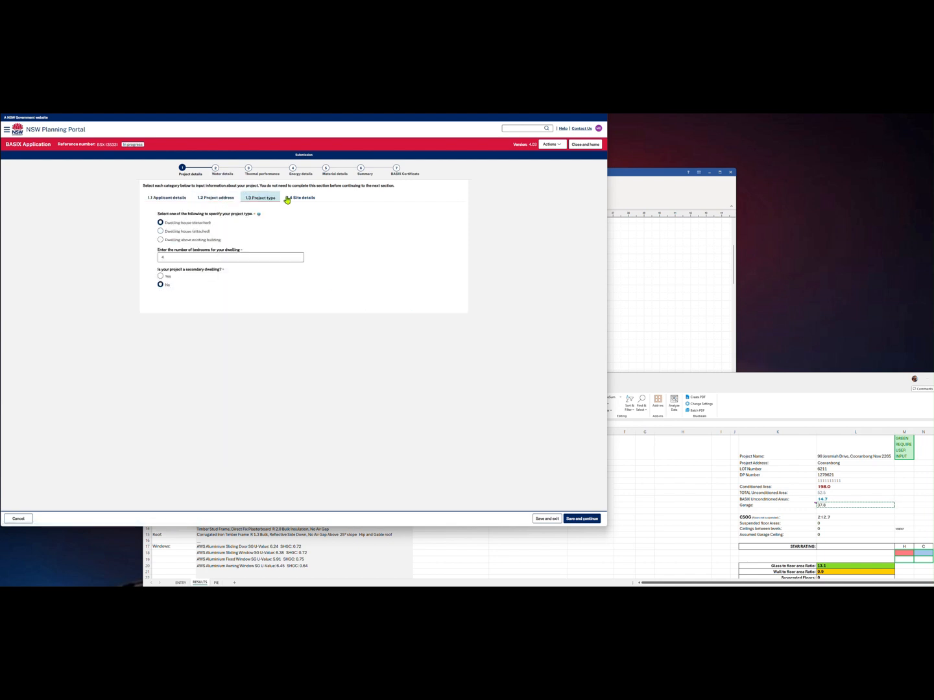
pyautogui.click(301, 198)
pyautogui.click(226, 174)
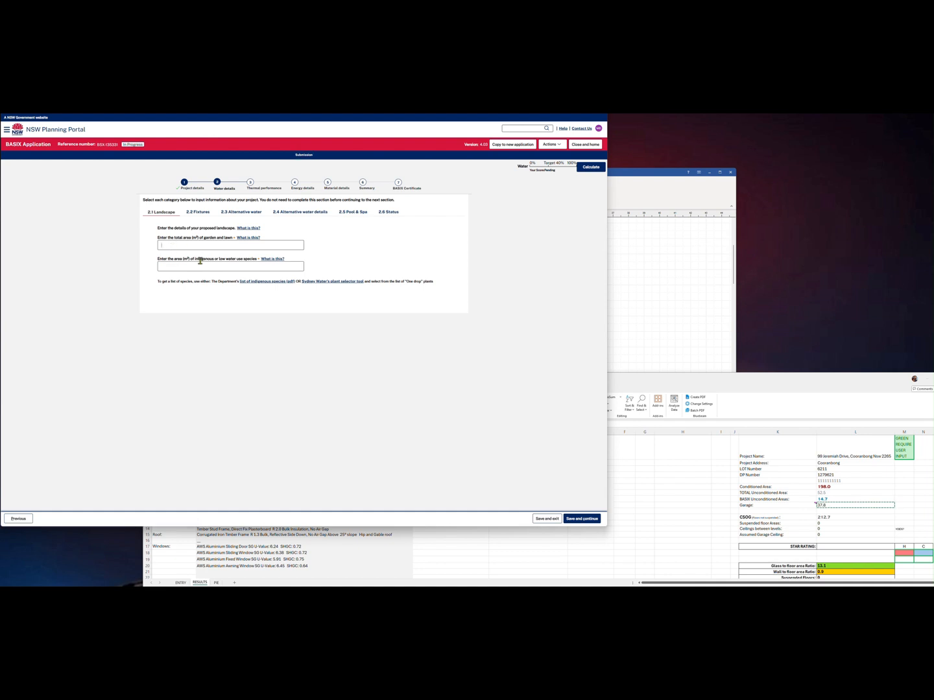
# Rate the fixtures: 3-star showerheads, 4-star toilets and 4-star kitchen taps
pyautogui.click(198, 213)
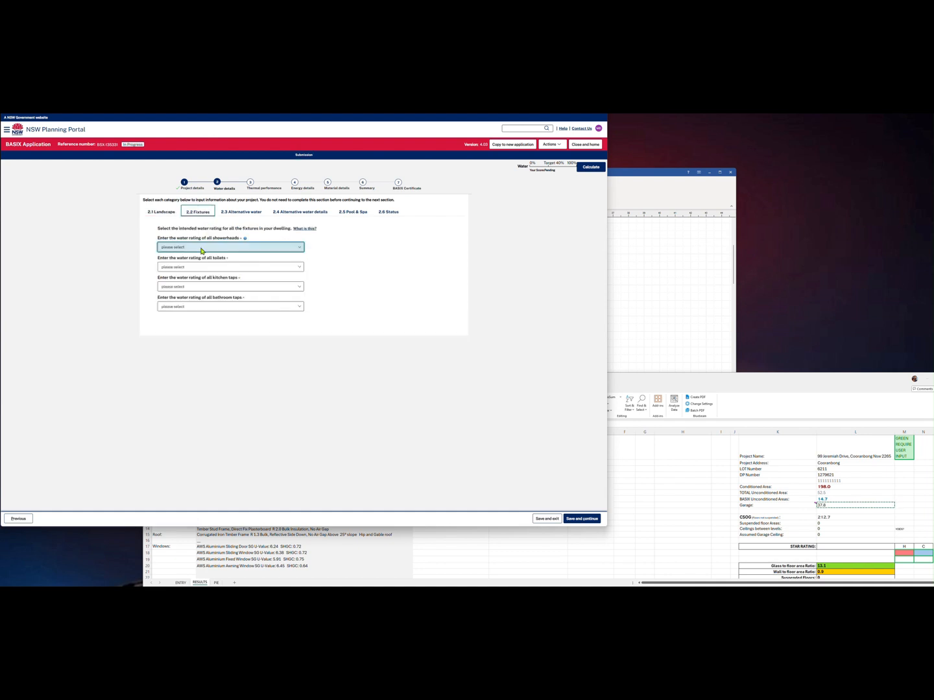
pyautogui.click(202, 249)
pyautogui.click(195, 274)
pyautogui.click(202, 267)
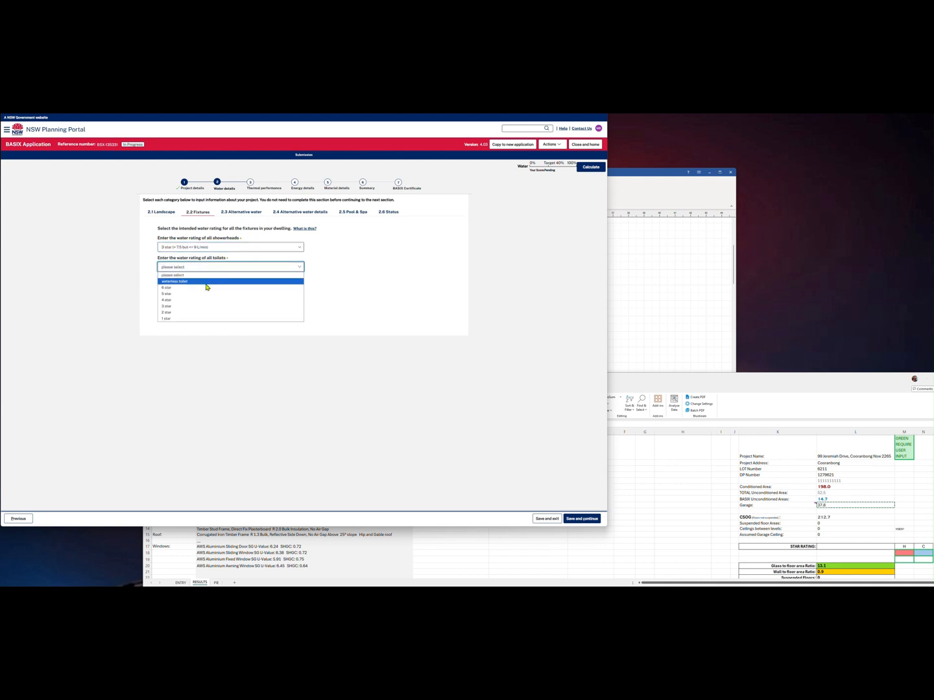
pyautogui.click(193, 300)
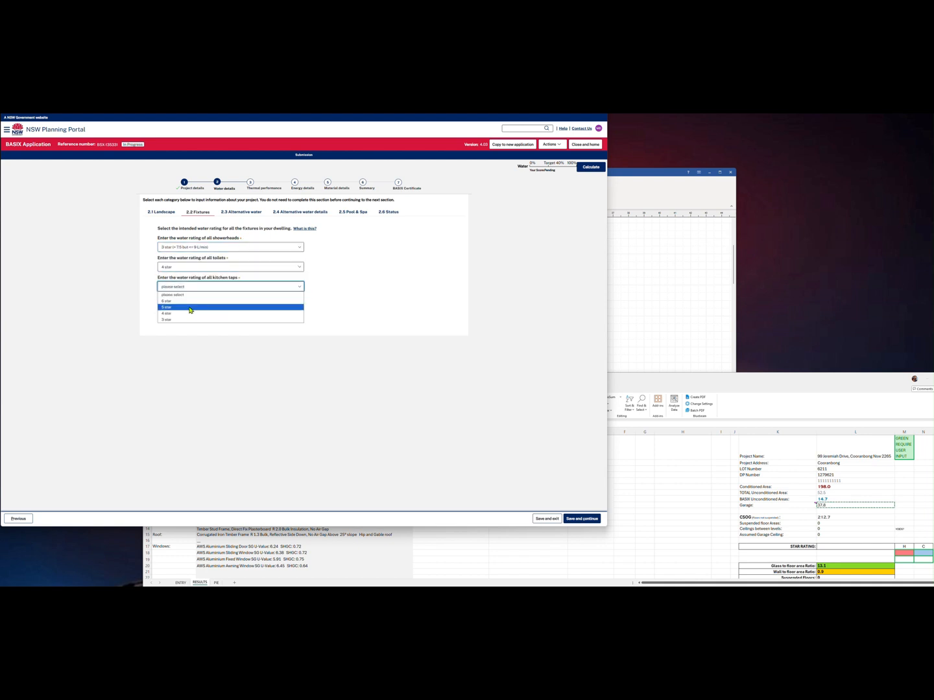
pyautogui.click(189, 309)
pyautogui.click(190, 289)
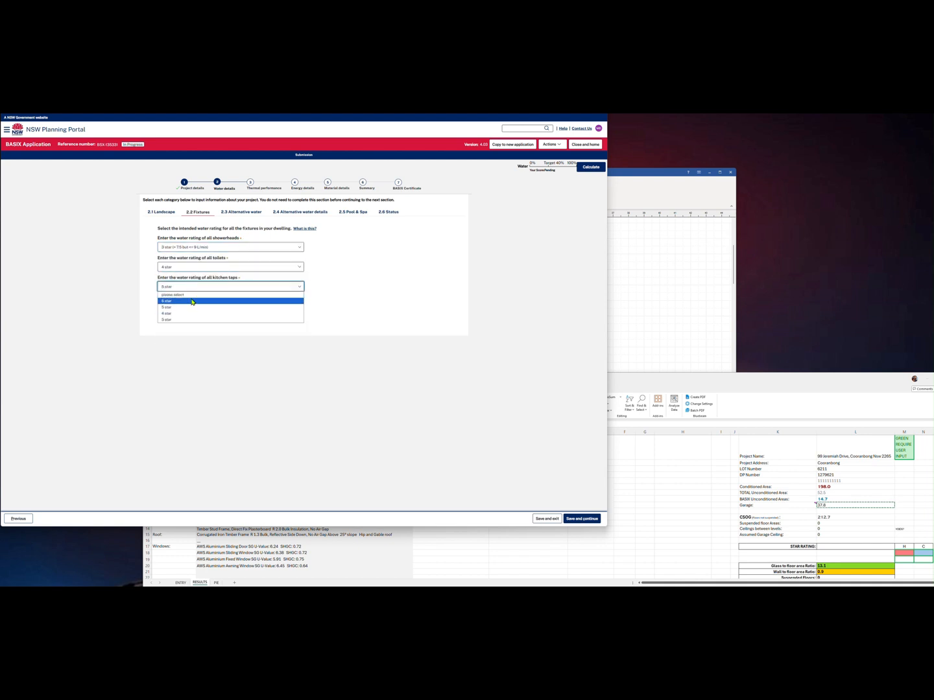
pyautogui.click(188, 313)
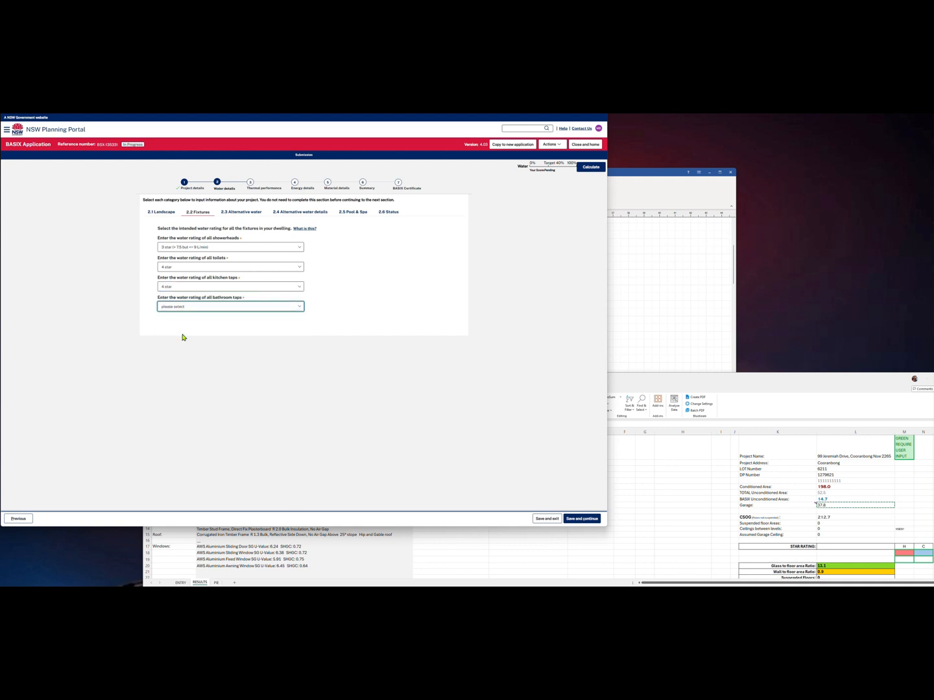
# Answer Yes to reticulated alternative water and No to tanks, greywater, dam and recirculation
pyautogui.click(241, 212)
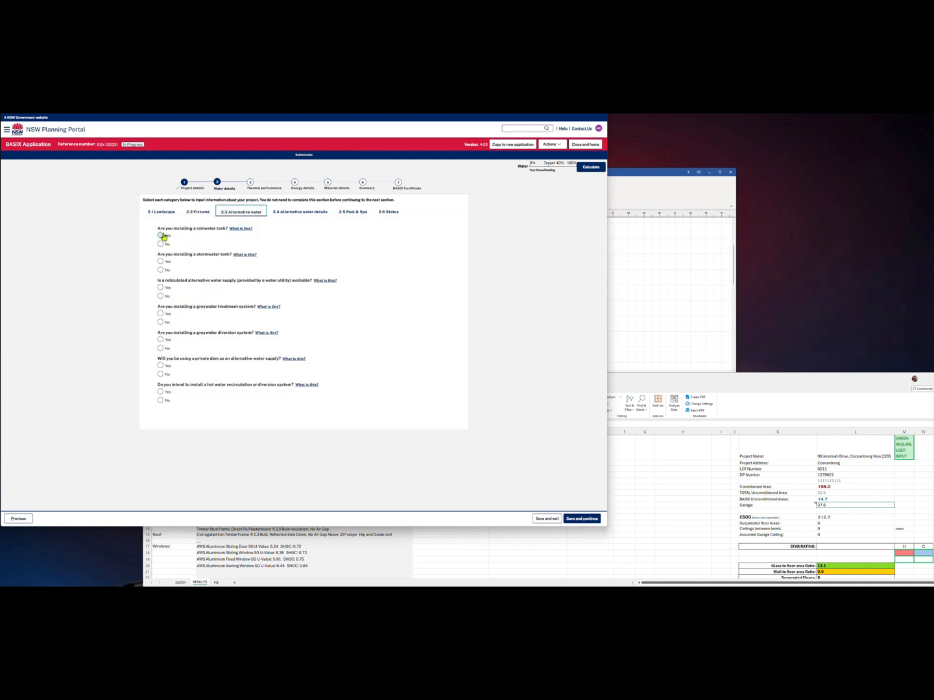
pyautogui.click(160, 289)
pyautogui.click(160, 270)
pyautogui.click(161, 244)
pyautogui.click(161, 322)
pyautogui.click(160, 347)
pyautogui.click(160, 374)
pyautogui.click(161, 399)
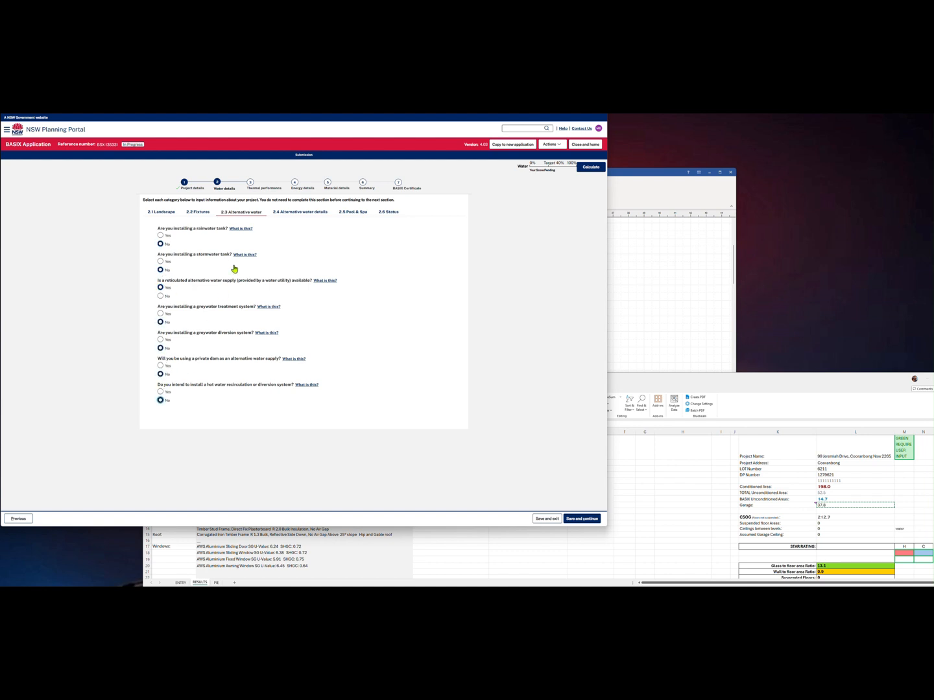
# Connect to the North Cooranbong scheme supplying garden, toilets and laundry with recycled water
pyautogui.click(303, 213)
pyautogui.click(233, 256)
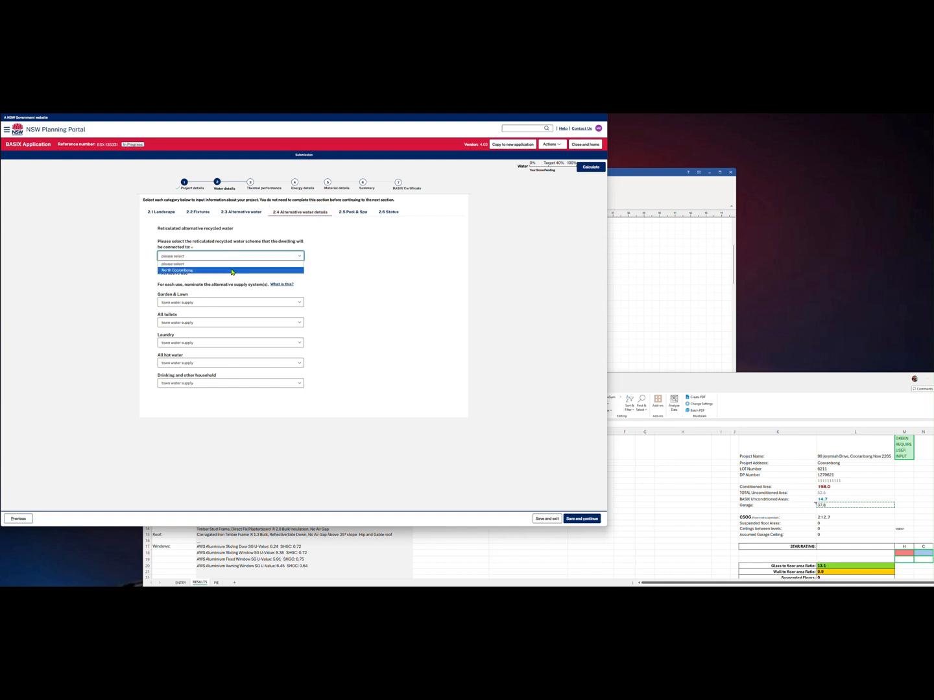
pyautogui.click(231, 270)
pyautogui.click(226, 301)
pyautogui.click(223, 316)
pyautogui.click(216, 323)
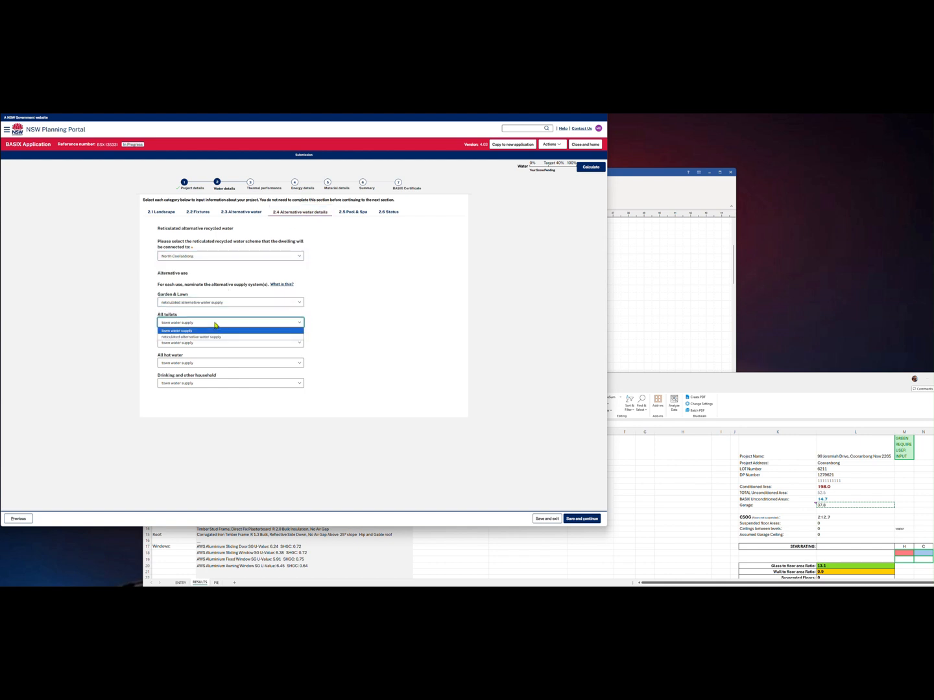
pyautogui.click(216, 337)
pyautogui.click(213, 343)
pyautogui.click(214, 357)
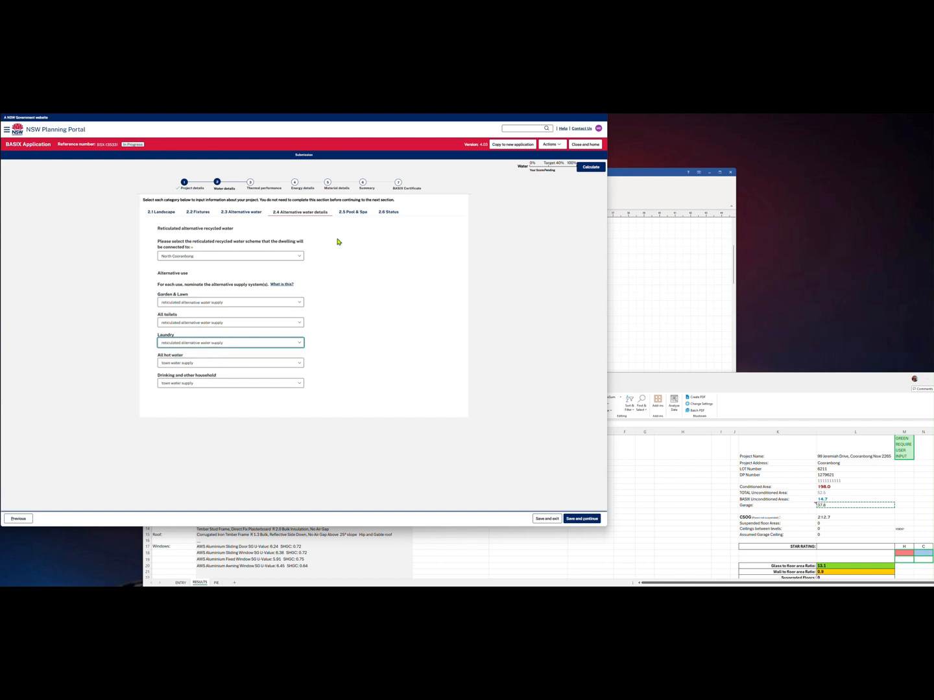
pyautogui.click(272, 187)
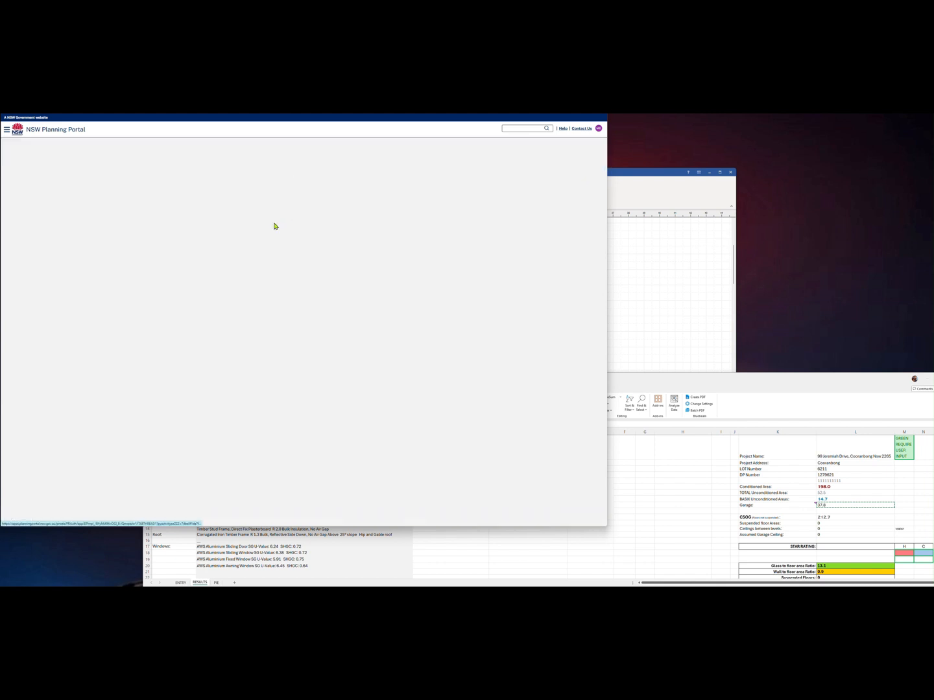
# Choose the simulation method and set assessor certificate zone 15 with no in-slab heating
pyautogui.click(160, 279)
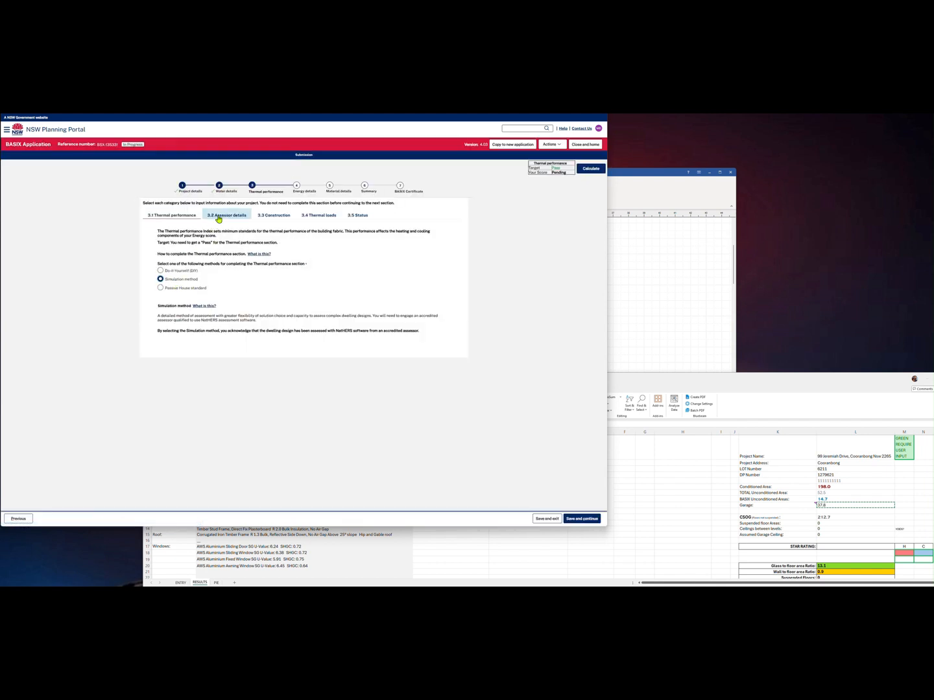
pyautogui.click(227, 218)
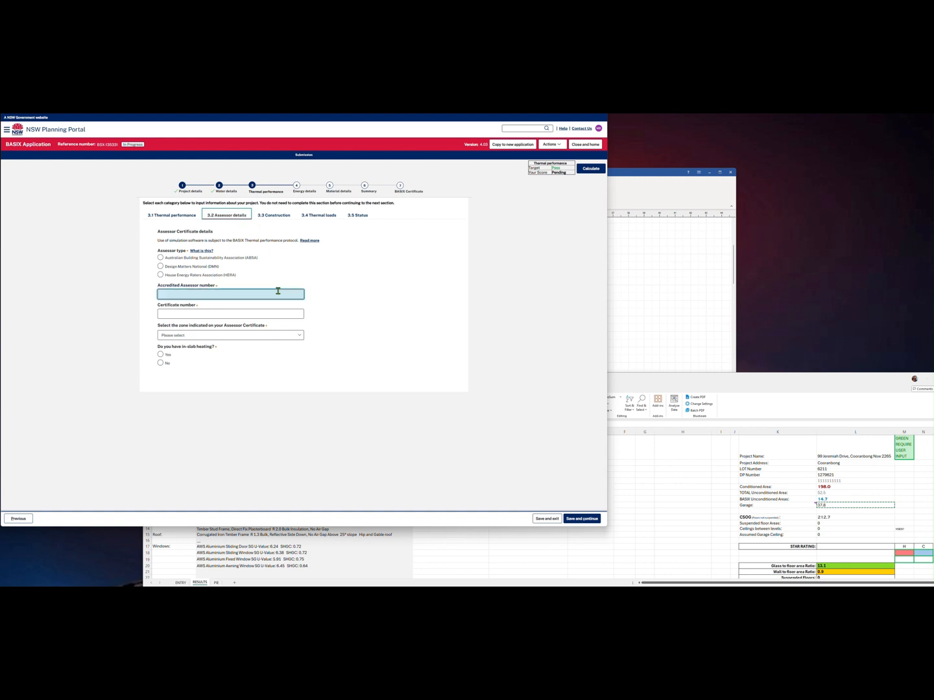
pyautogui.click(272, 335)
pyautogui.click(247, 351)
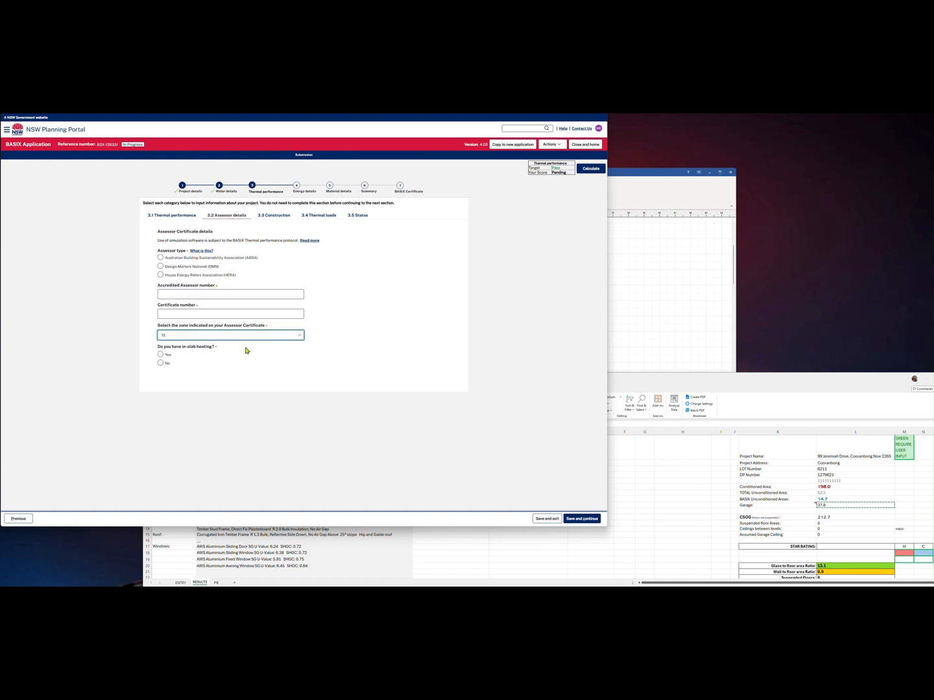
pyautogui.click(165, 365)
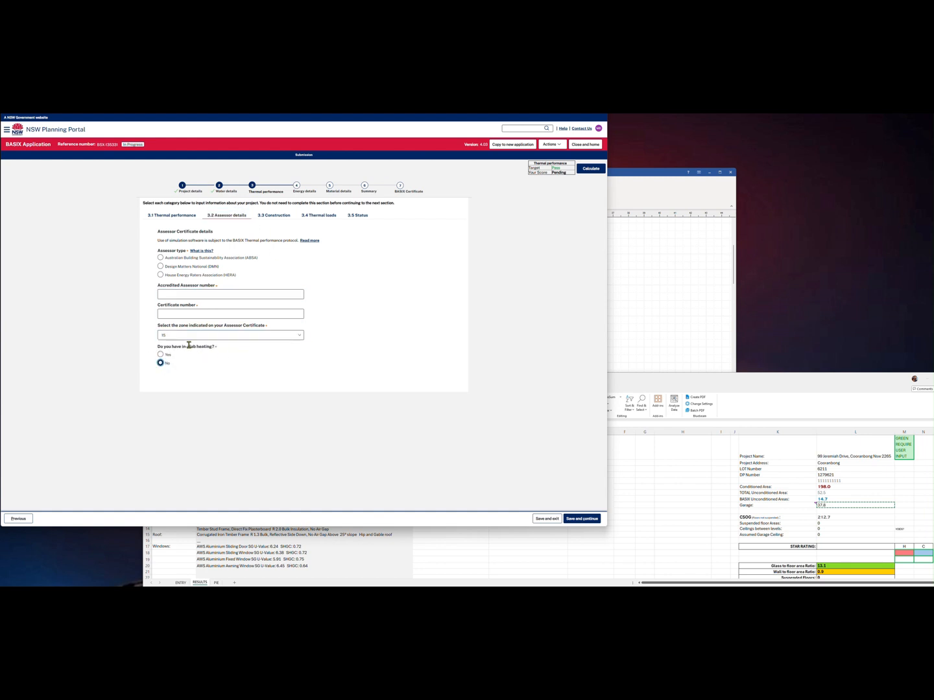
# Answer No to mud brick walls and select a concrete slab-on-ground floor
pyautogui.click(273, 215)
pyautogui.click(161, 275)
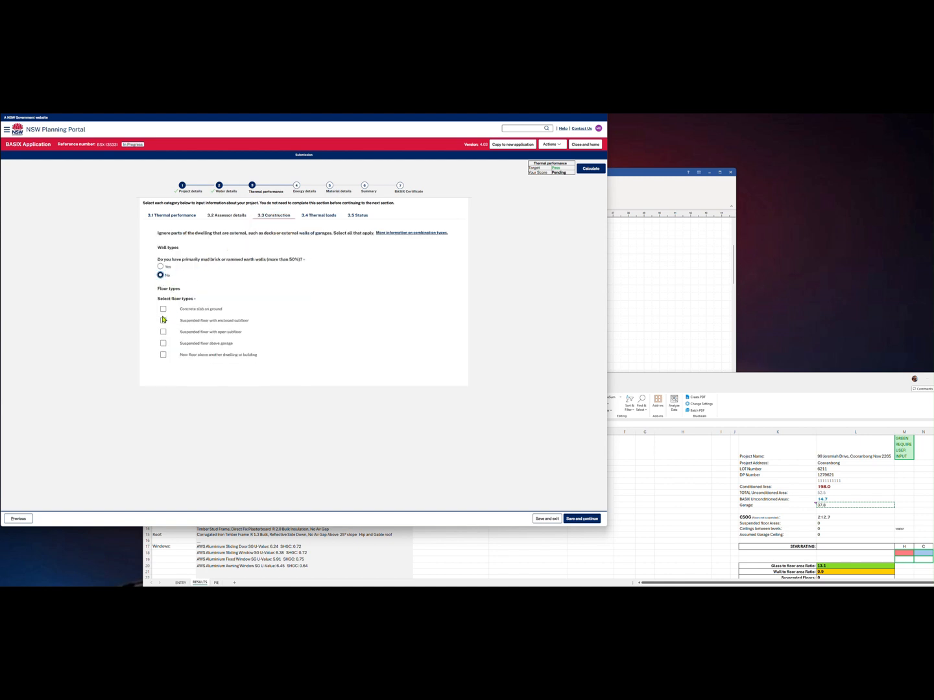
pyautogui.click(163, 308)
pyautogui.click(333, 216)
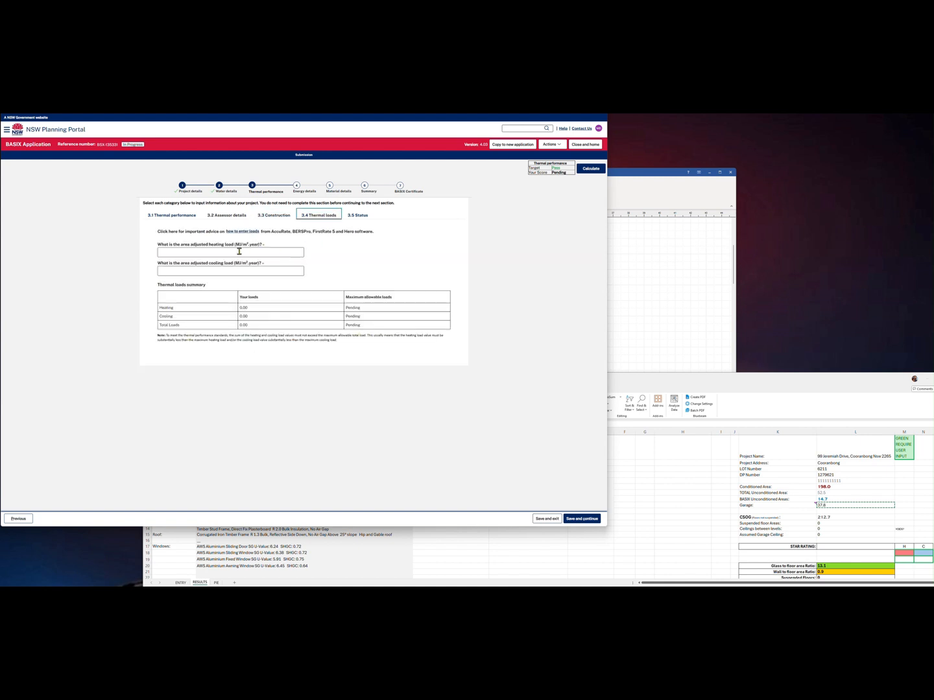
pyautogui.click(611, 244)
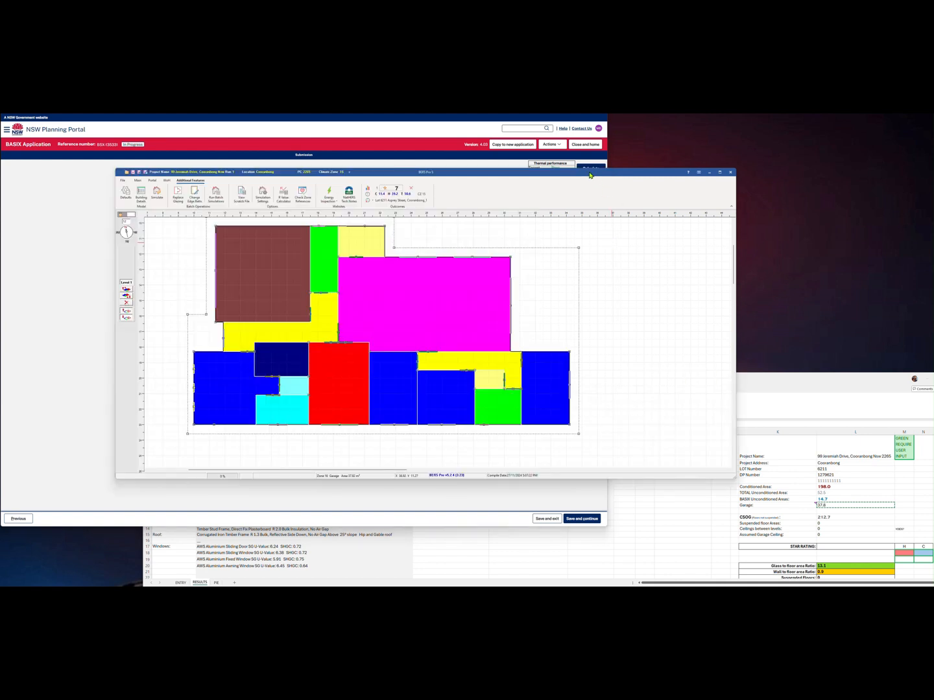
# Place BERS Pro's analysis results beside the floor plan to read heating 39.20 and cooling 11.4
pyautogui.click(369, 189)
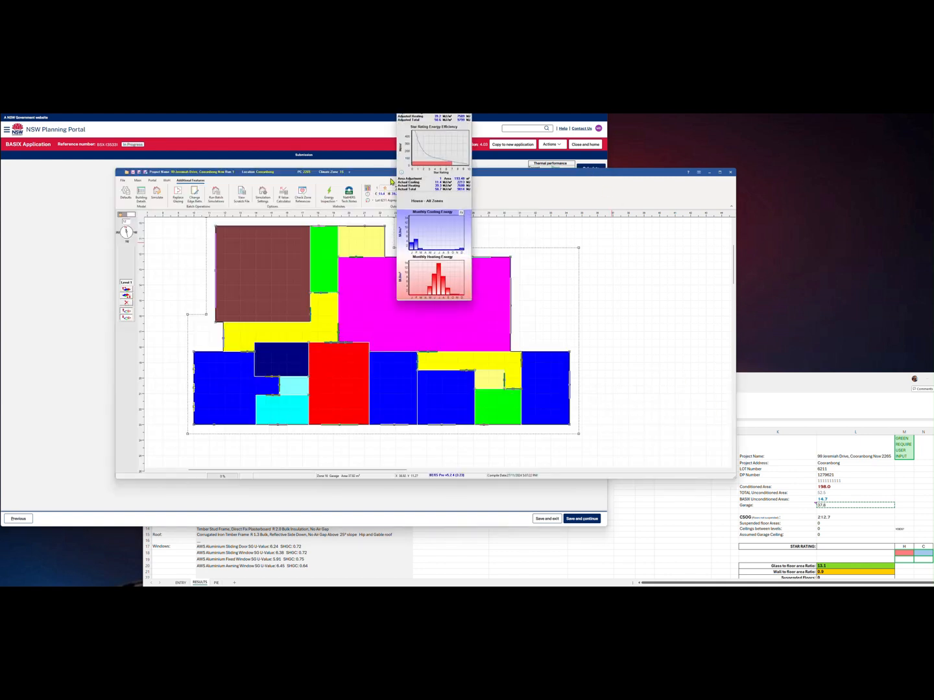
pyautogui.moveTo(428, 115); pyautogui.dragTo(624, 201)
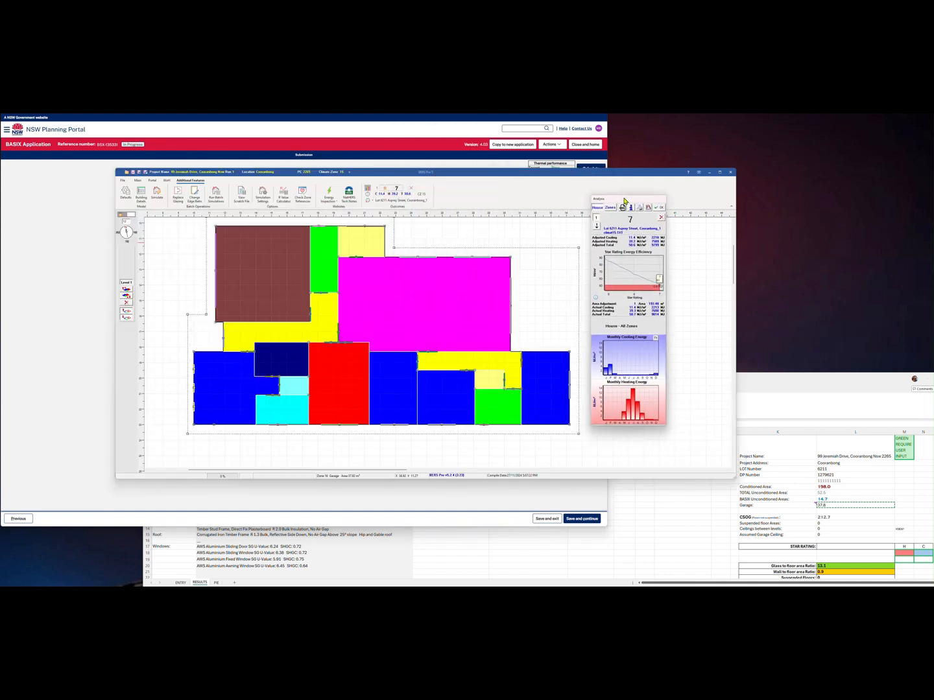
pyautogui.click(100, 265)
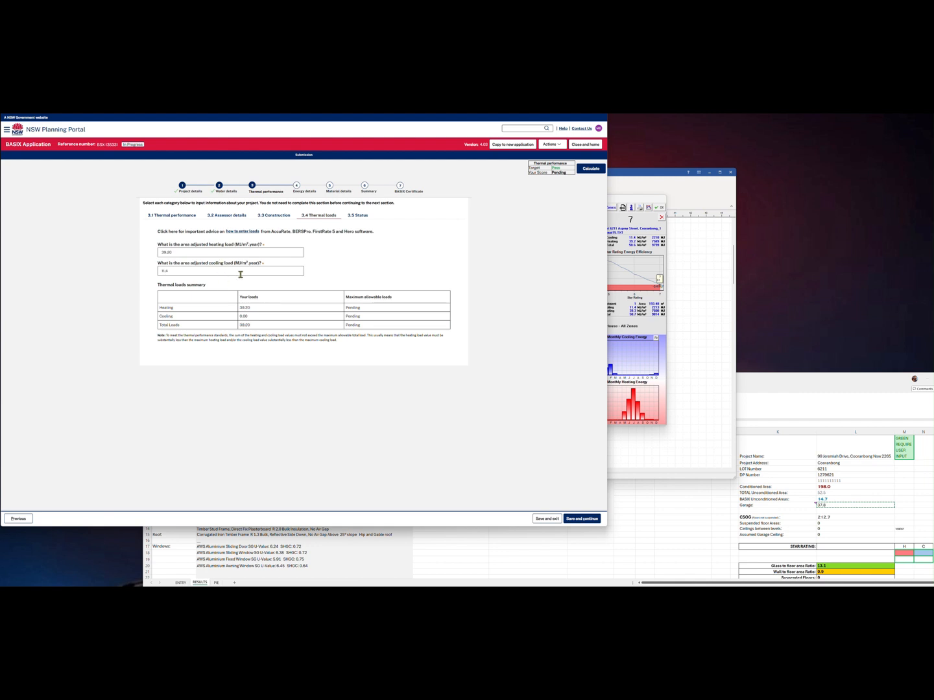
# Choose gas instantaneous hot water in Energy details
pyautogui.click(303, 190)
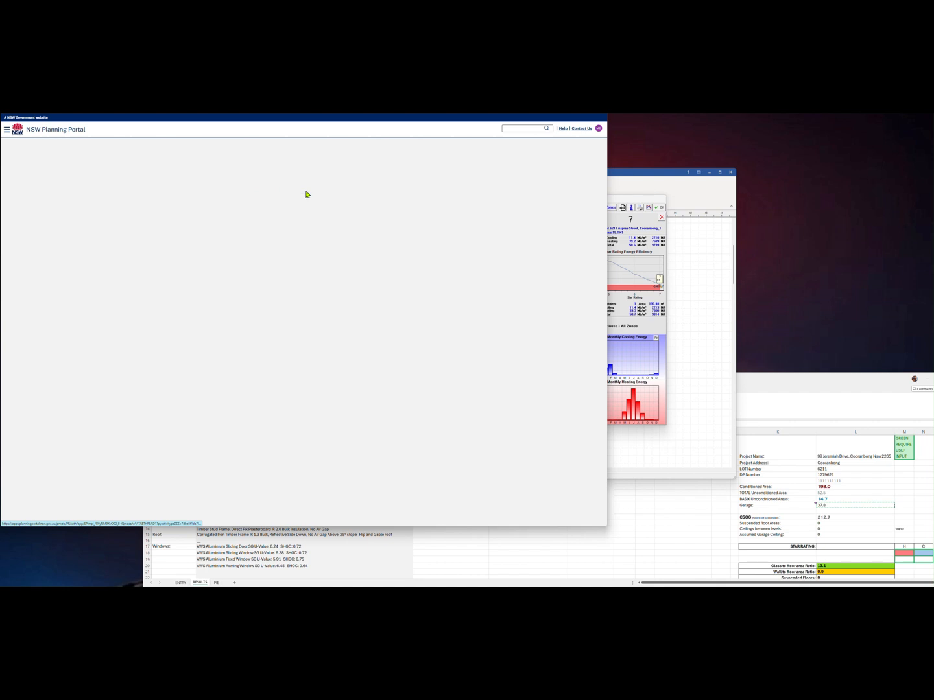
pyautogui.click(267, 237)
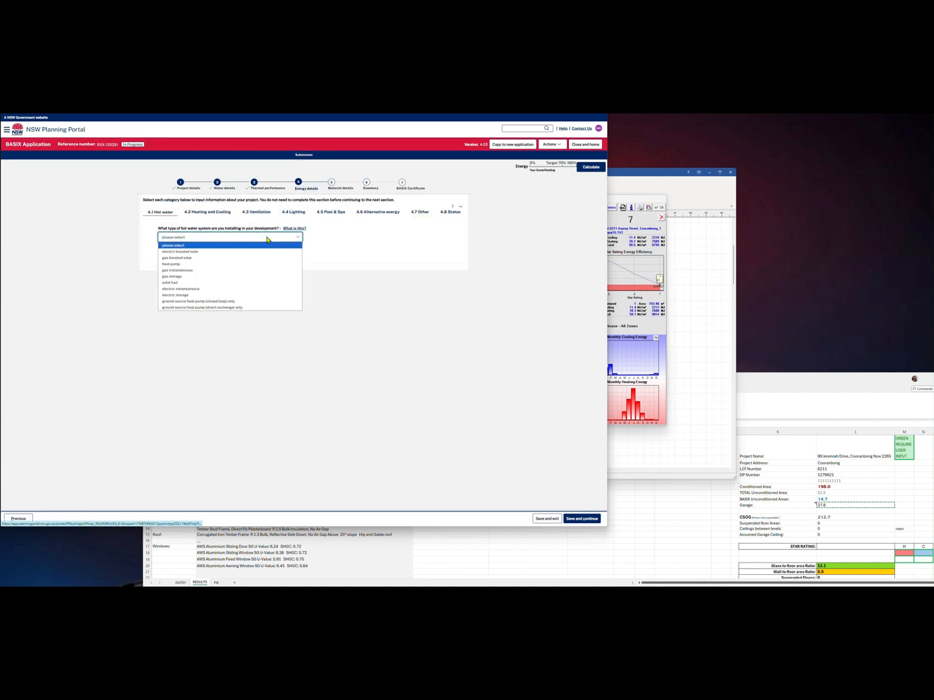
pyautogui.click(236, 271)
# Enter the 212.7 m² slab-on-ground area from the worksheet as a waffle pod slab
pyautogui.click(340, 188)
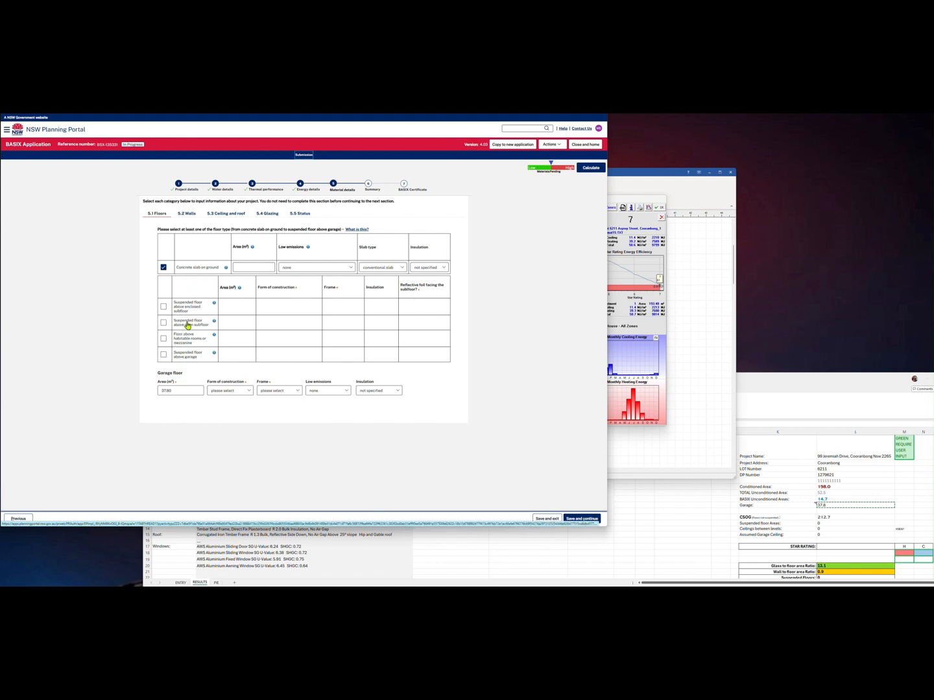
pyautogui.click(238, 266)
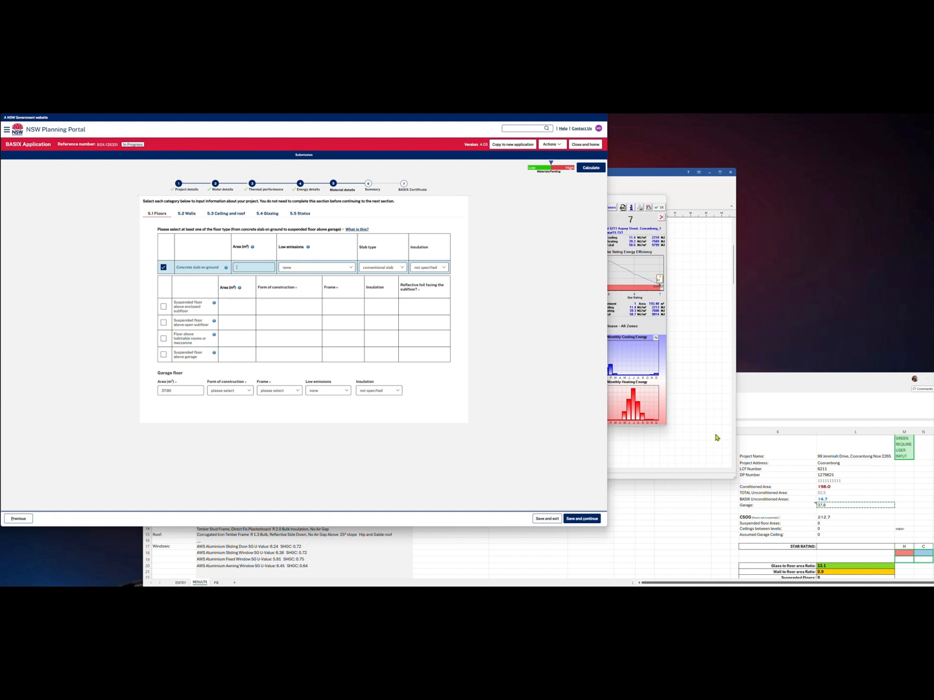
pyautogui.click(827, 520)
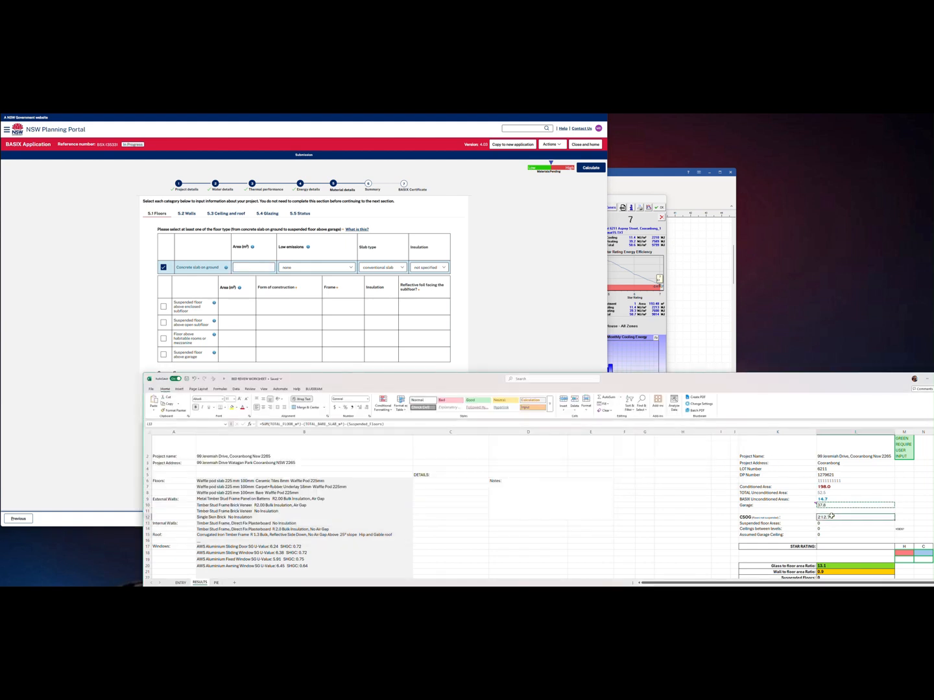
pyautogui.click(259, 269)
pyautogui.write('212.7')
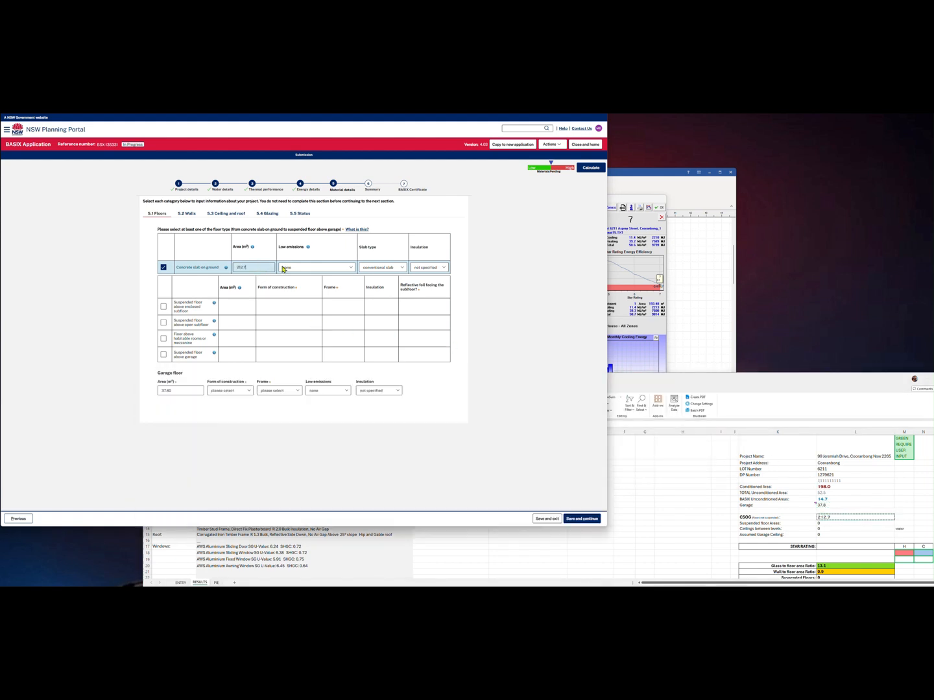
pyautogui.click(365, 269)
pyautogui.click(375, 273)
pyautogui.click(377, 284)
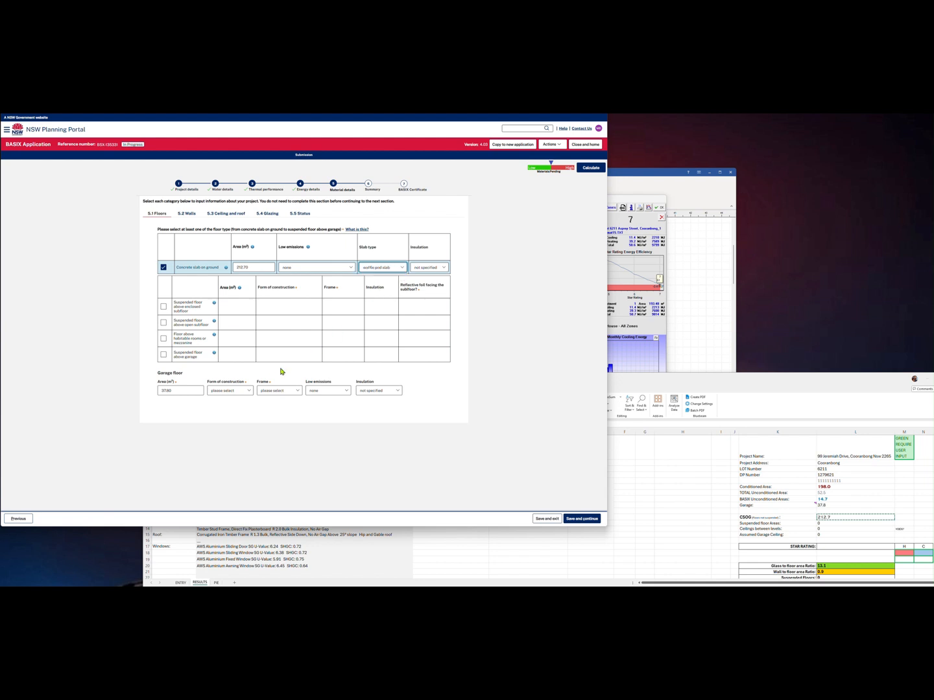
# Make the garage floor a waffle pod concrete slab on ground with an H2 treated timber frame
pyautogui.click(232, 390)
pyautogui.click(236, 407)
pyautogui.click(375, 390)
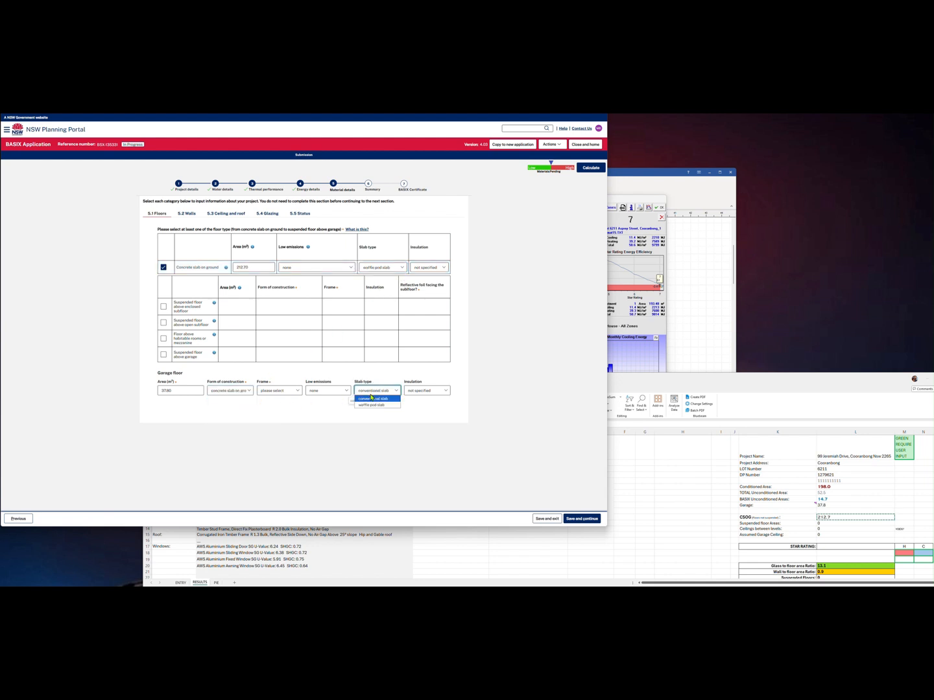
pyautogui.click(376, 404)
pyautogui.click(279, 392)
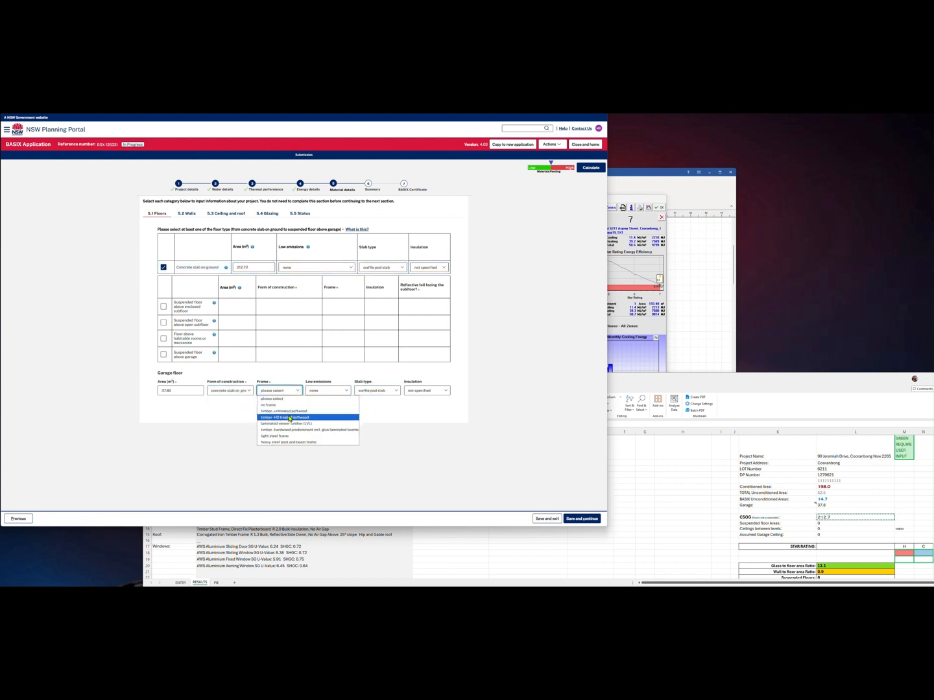
pyautogui.click(293, 412)
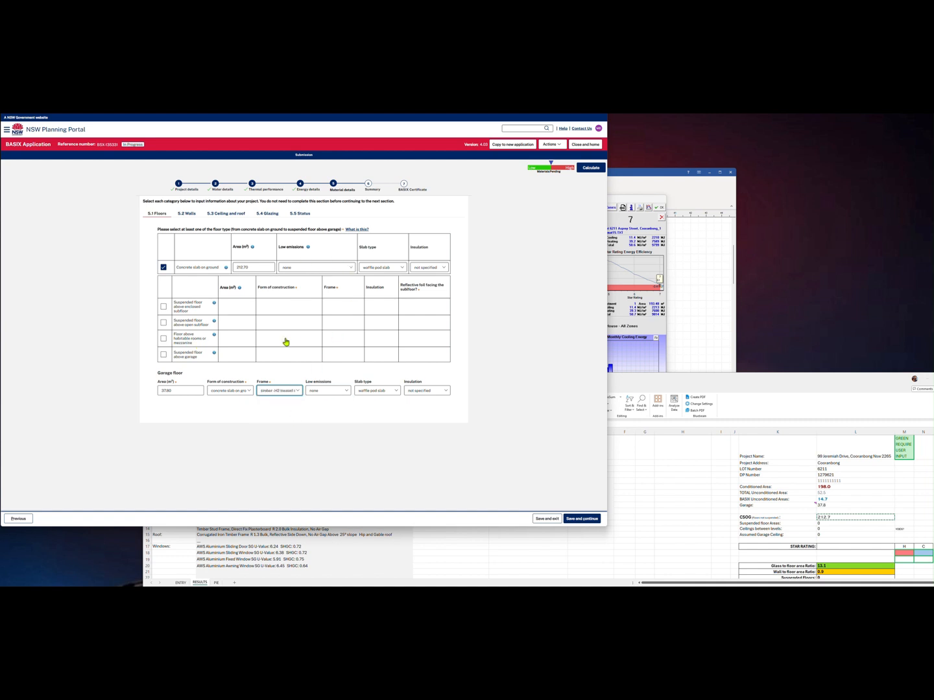
pyautogui.click(190, 214)
# Set external walls to brick veneer and framed metal clad, both H2 softwood frames, no foil
pyautogui.click(213, 289)
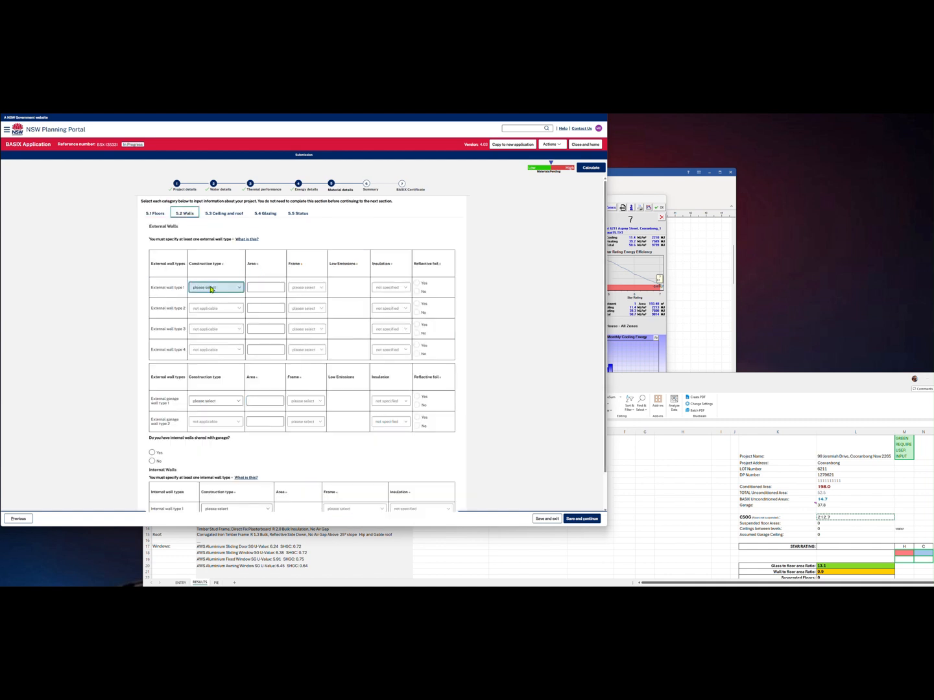
pyautogui.click(224, 303)
pyautogui.click(225, 309)
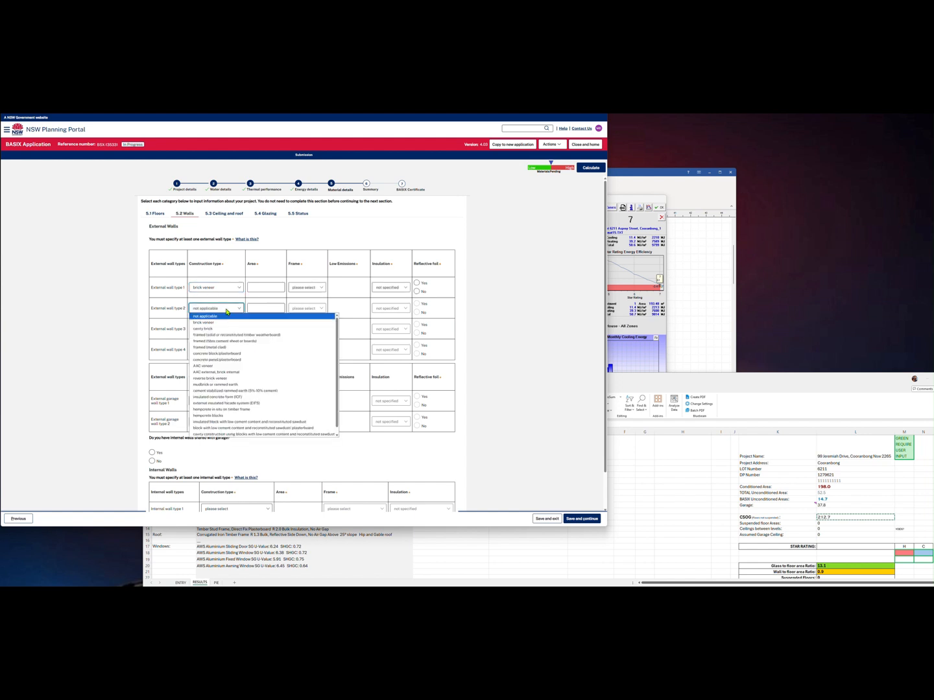
pyautogui.click(234, 347)
pyautogui.click(306, 288)
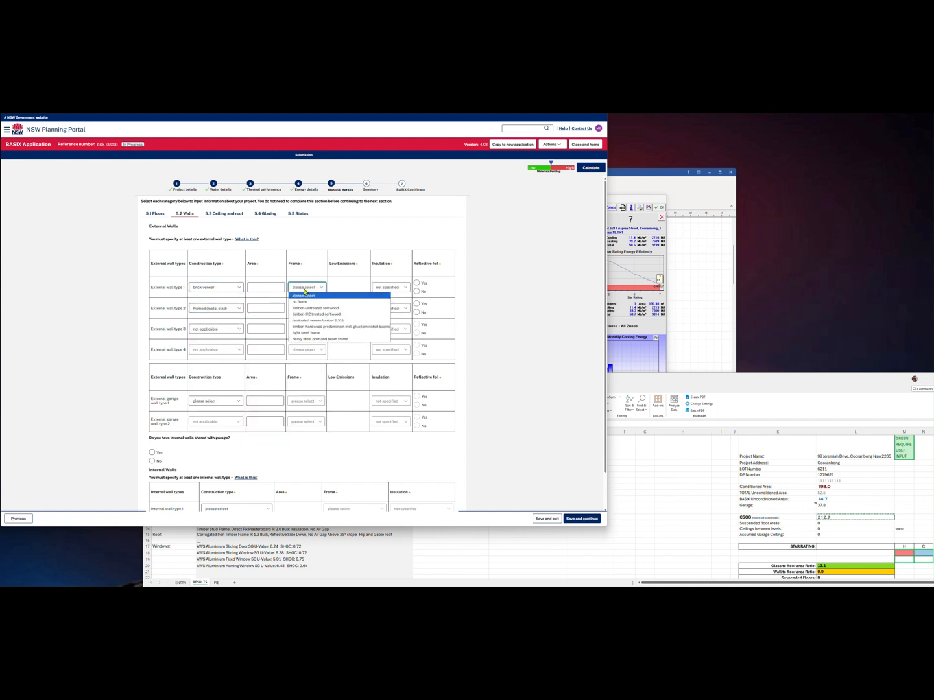
pyautogui.click(316, 315)
pyautogui.click(312, 308)
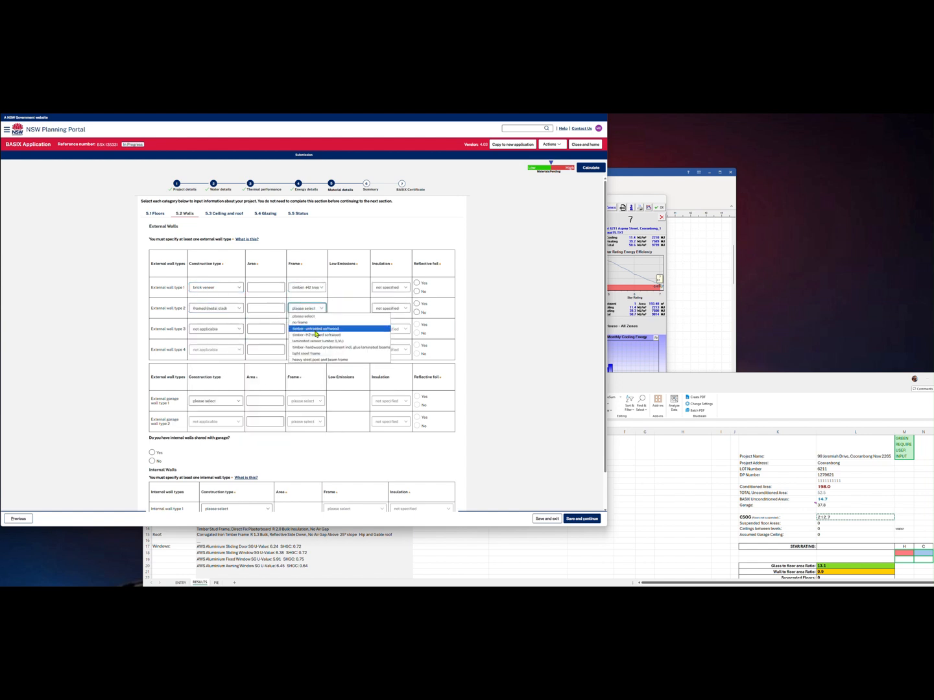
pyautogui.click(317, 335)
pyautogui.click(416, 291)
pyautogui.click(417, 313)
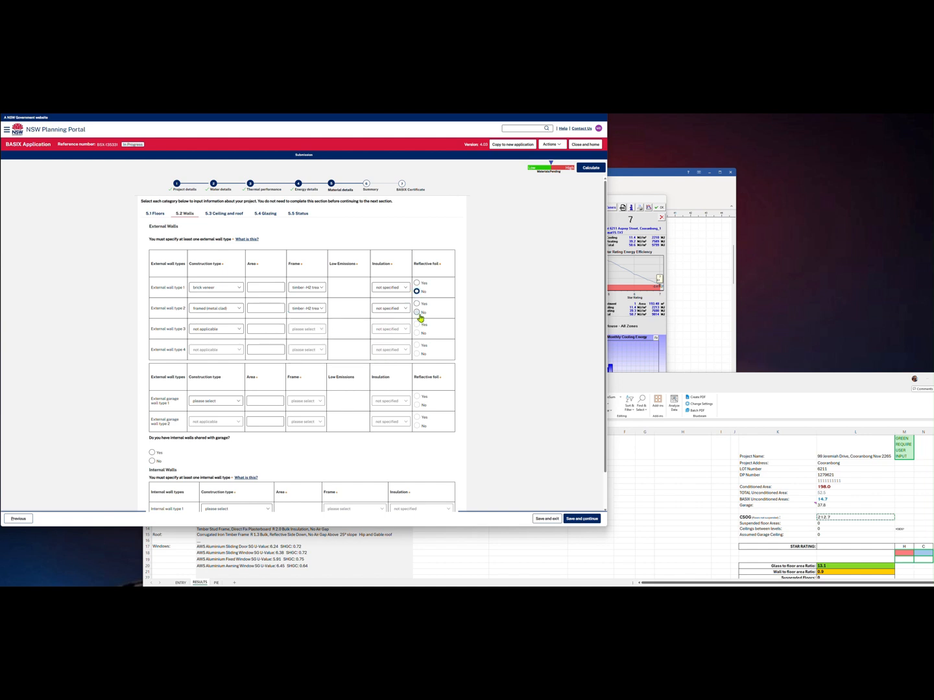
# Copy the 91.9 and 41 wall areas from the review worksheet into wall types 1 and 2
pyautogui.scroll(-5, 742, 487)
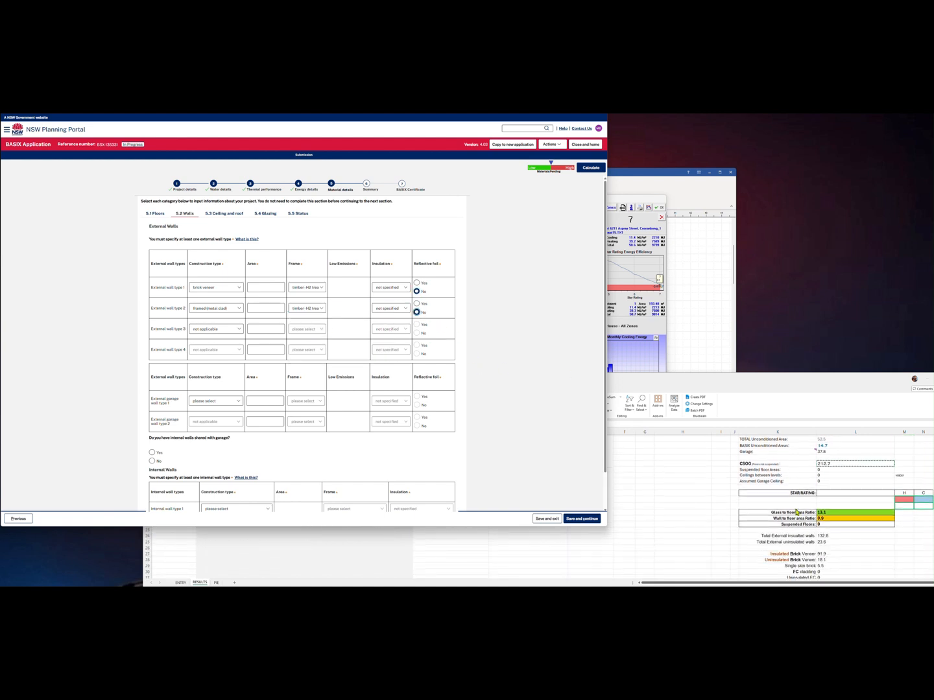
pyautogui.scroll(1, 823, 499)
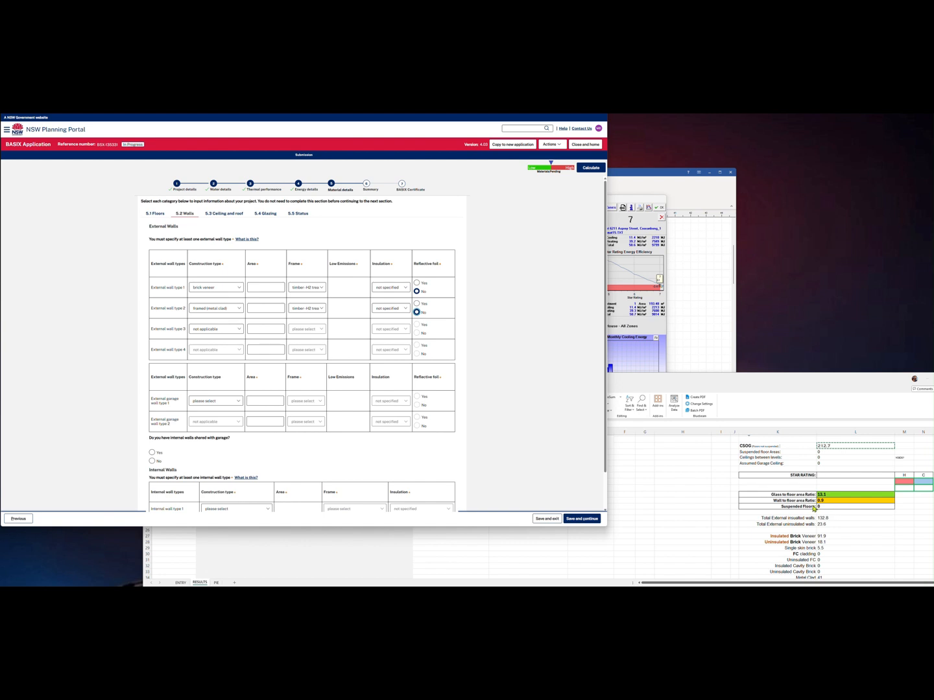
pyautogui.scroll(-1, 850, 512)
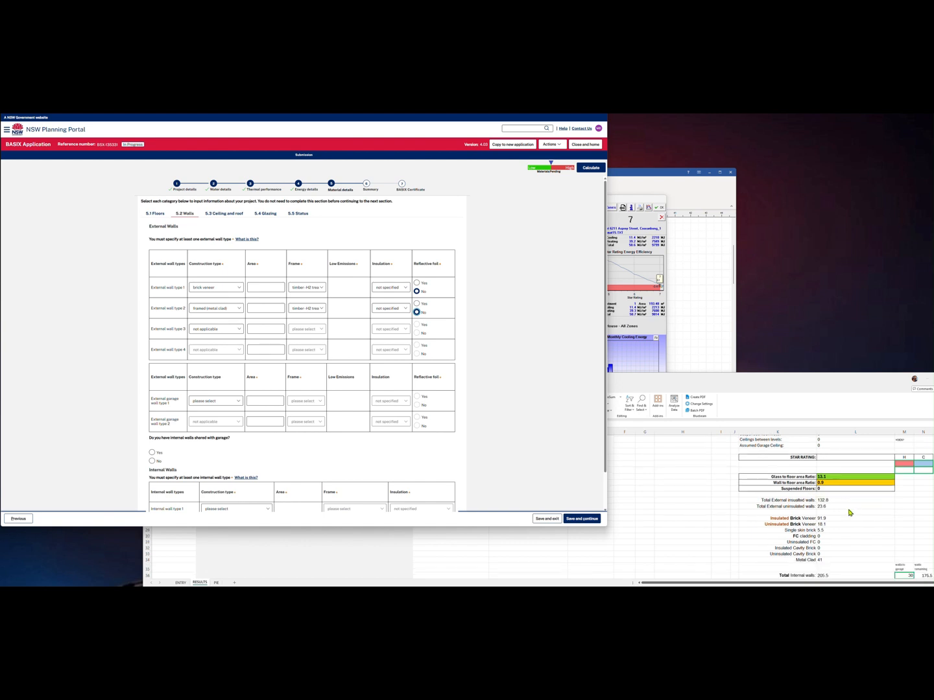
pyautogui.click(833, 503)
pyautogui.click(861, 499)
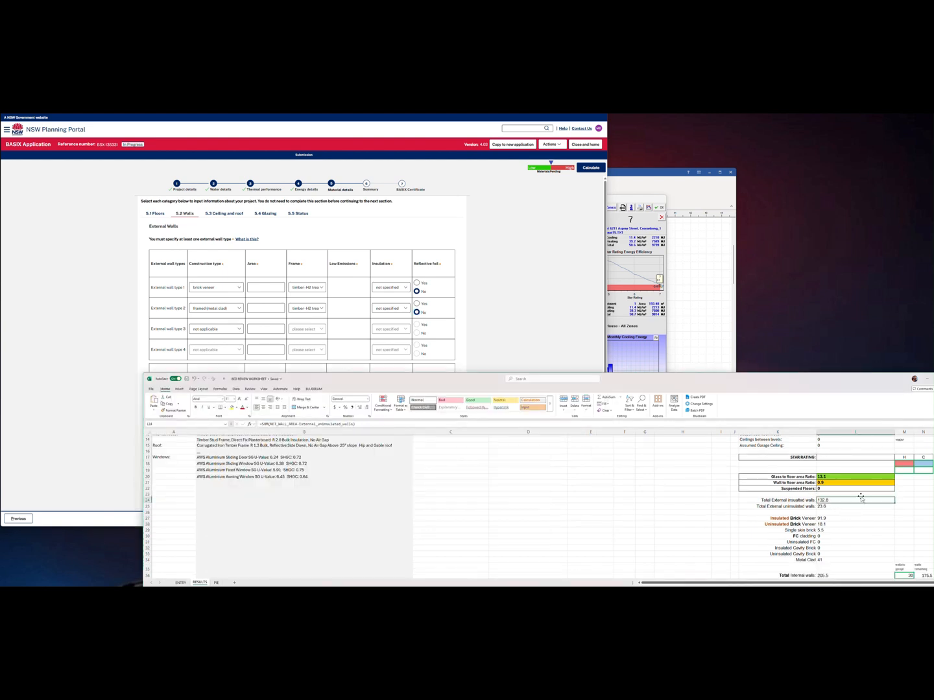
pyautogui.click(840, 508)
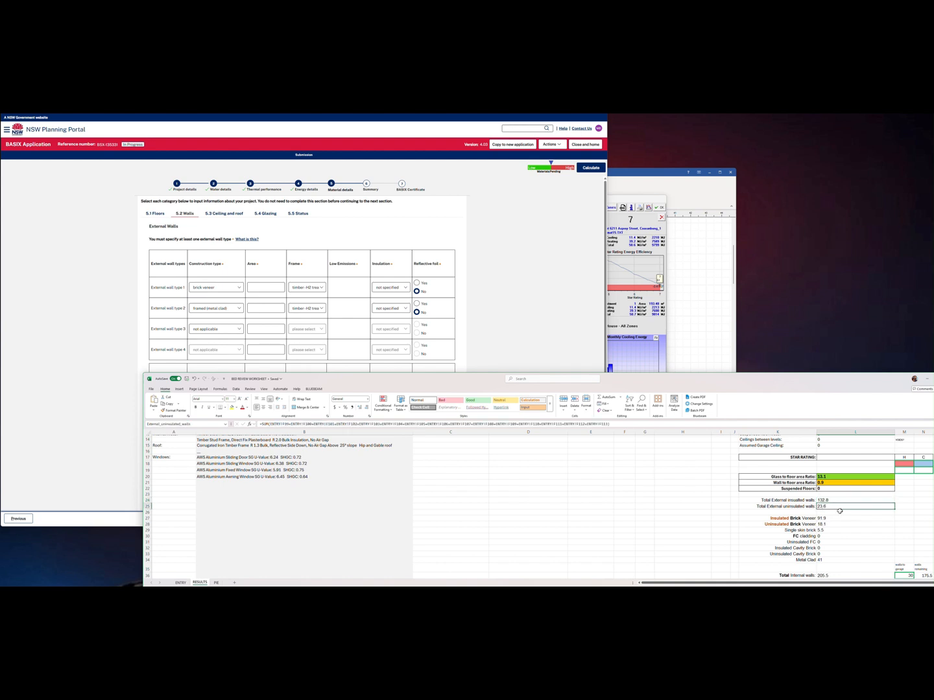
pyautogui.click(839, 516)
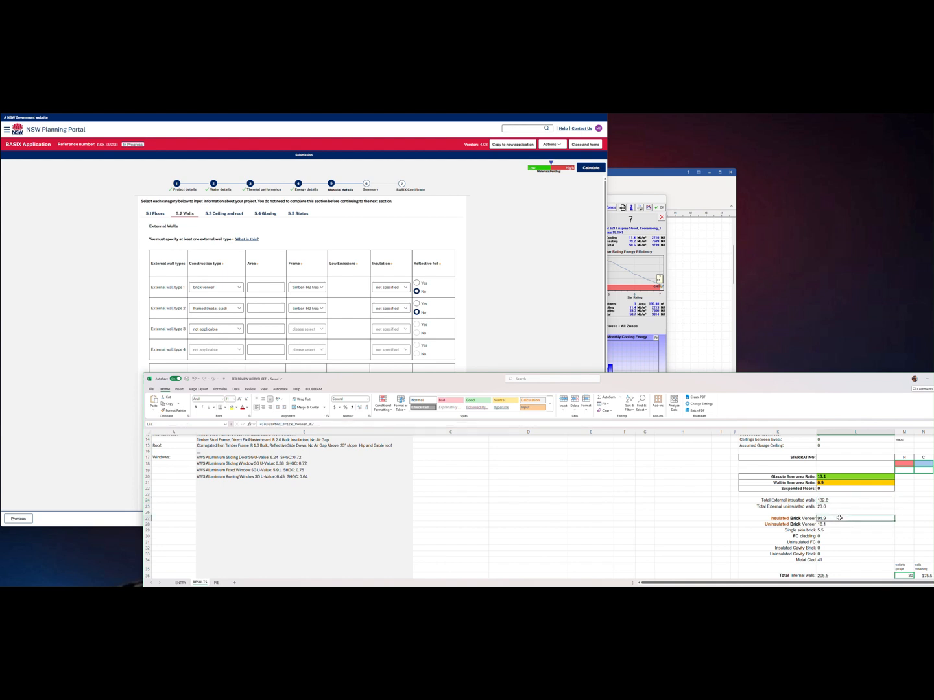
pyautogui.hotkey('ctrl', 'c')
pyautogui.click(265, 288)
pyautogui.hotkey('ctrl', 'v')
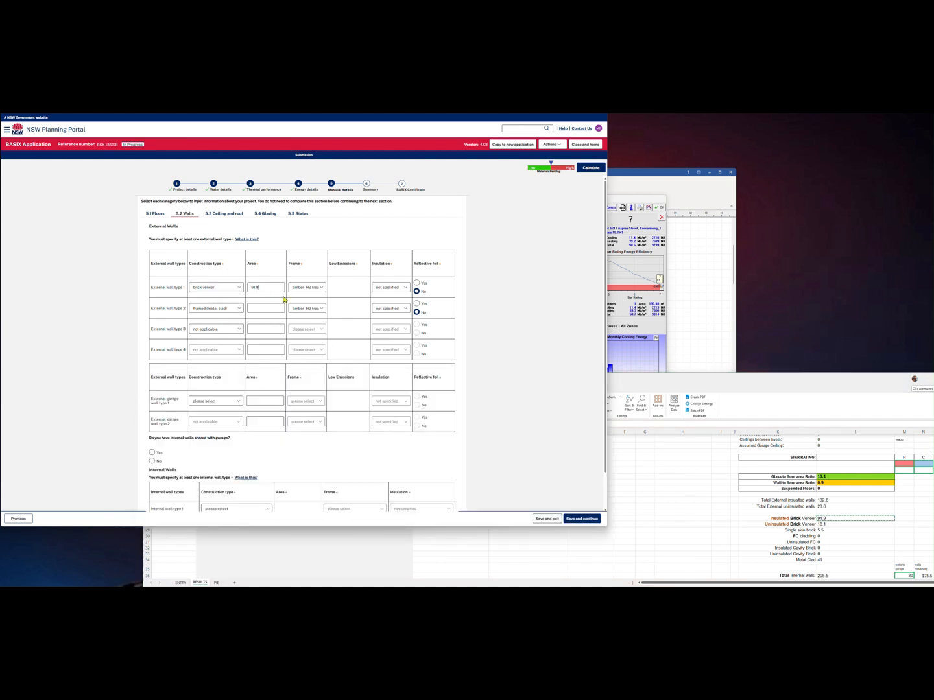
pyautogui.click(826, 561)
pyautogui.hotkey('ctrl', 'c')
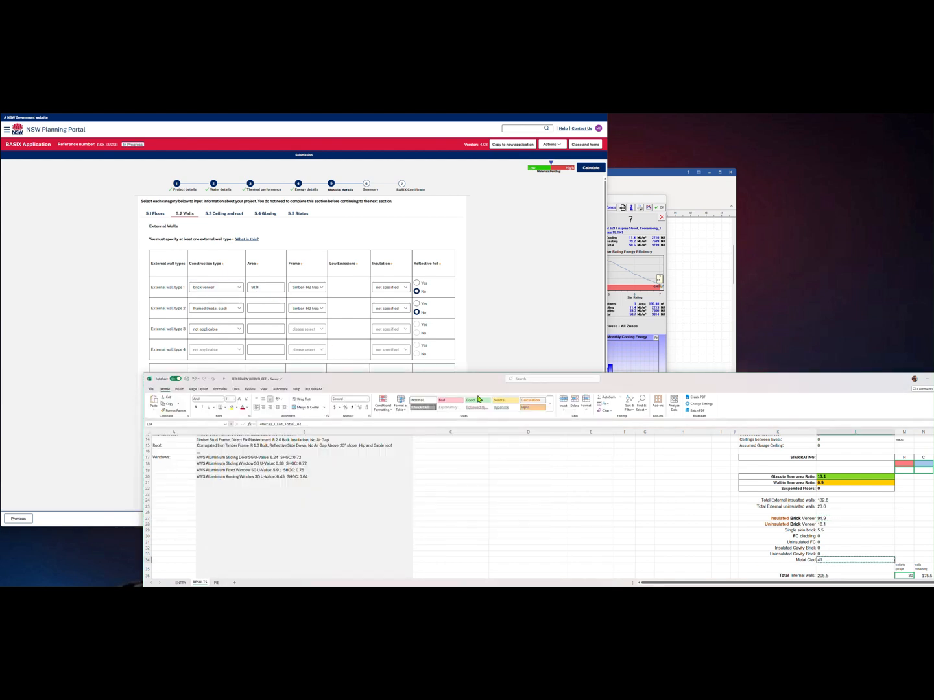
pyautogui.click(266, 308)
pyautogui.hotkey('ctrl', 'v')
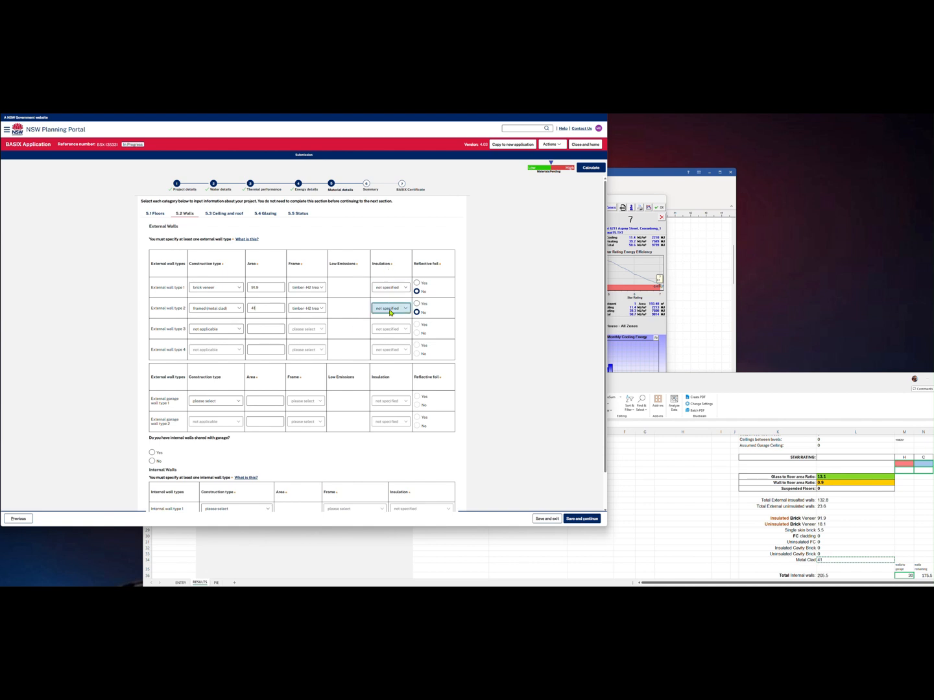
# Set garage wall type 1 to brick veneer and type 2 to single skin masonry
pyautogui.scroll(-1, 266, 380)
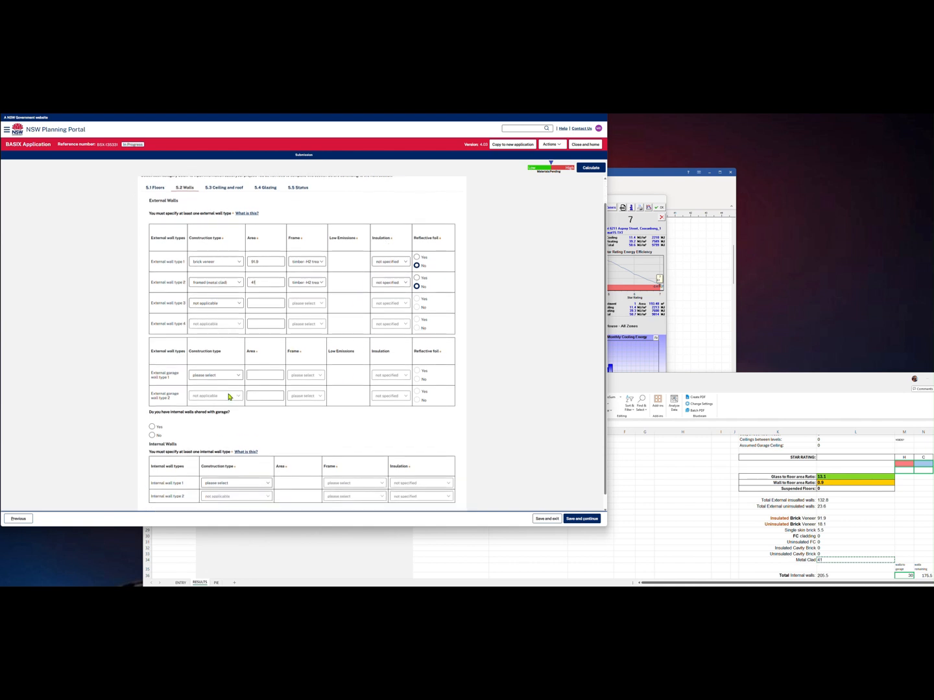
pyautogui.click(230, 377)
pyautogui.click(229, 389)
pyautogui.click(229, 396)
pyautogui.scroll(-2, 248, 432)
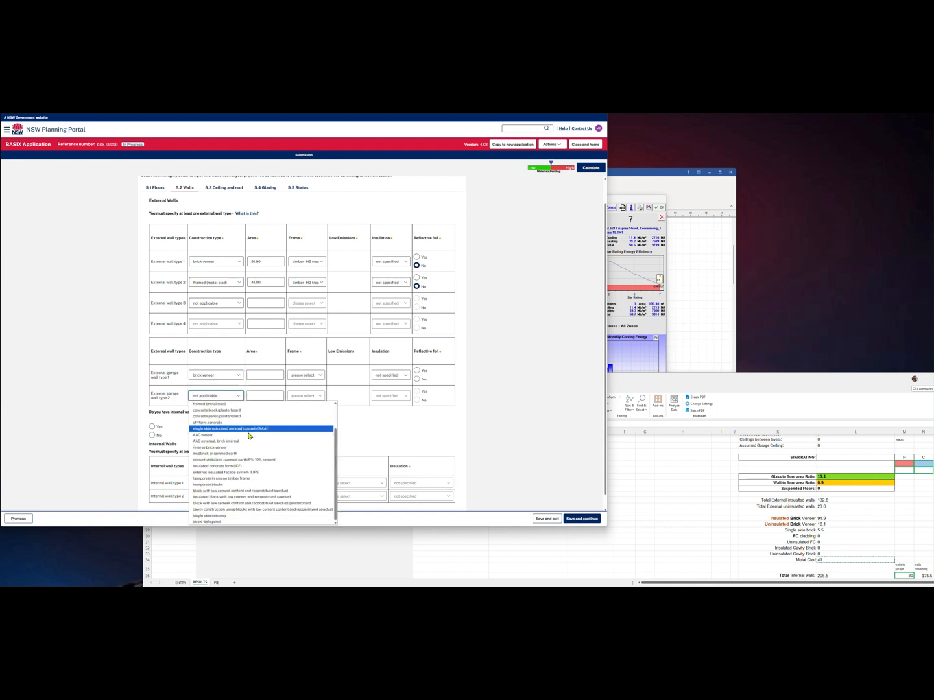
pyautogui.click(222, 516)
# Enter garage wall areas 18.1 and 5.5 from the worksheet, with an H2 timber frame for wall 1
pyautogui.scroll(-1, 803, 505)
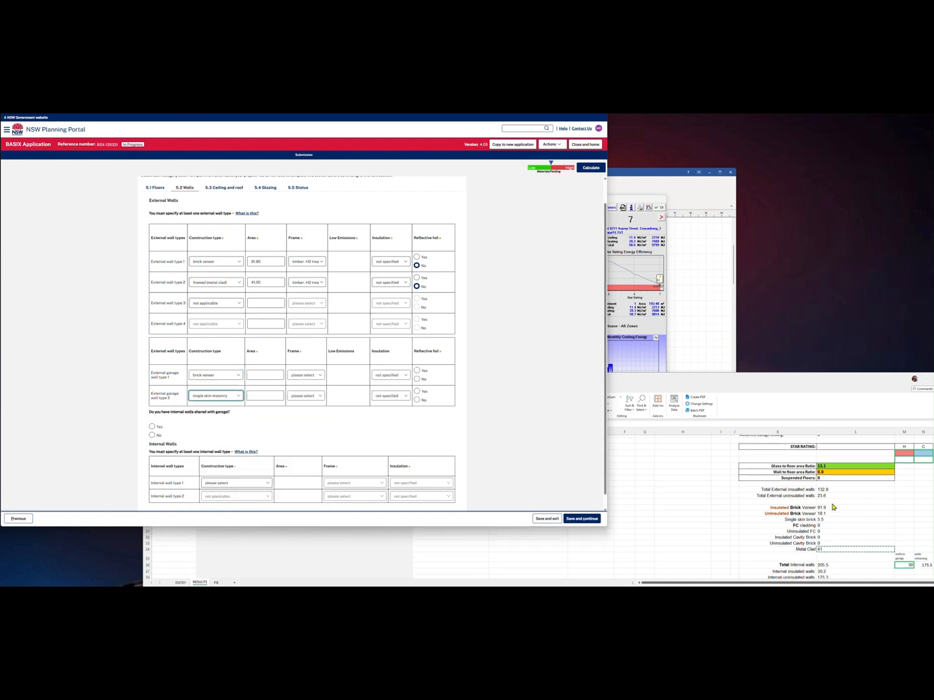
pyautogui.click(828, 507)
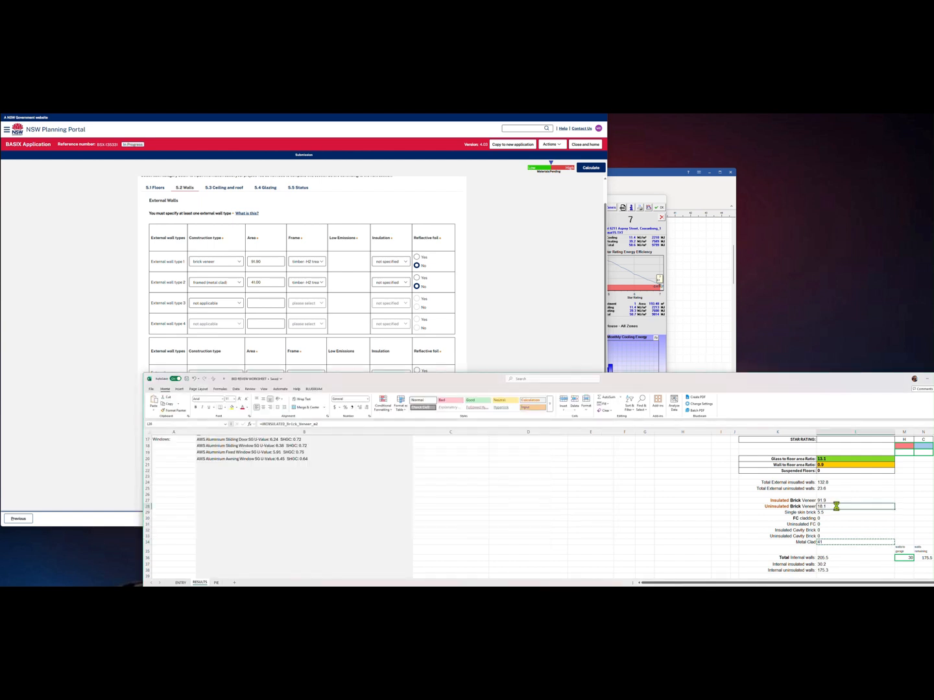
pyautogui.hotkey('ctrl', 'c')
pyautogui.click(124, 376)
pyautogui.click(275, 377)
pyautogui.hotkey('ctrl', 'v')
pyautogui.click(306, 376)
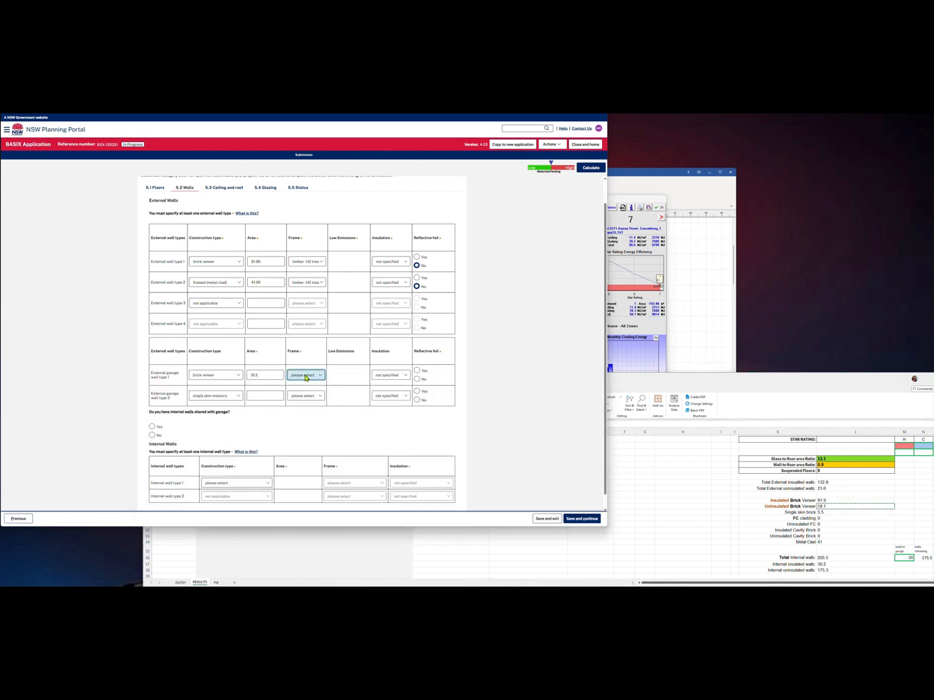
pyautogui.click(314, 402)
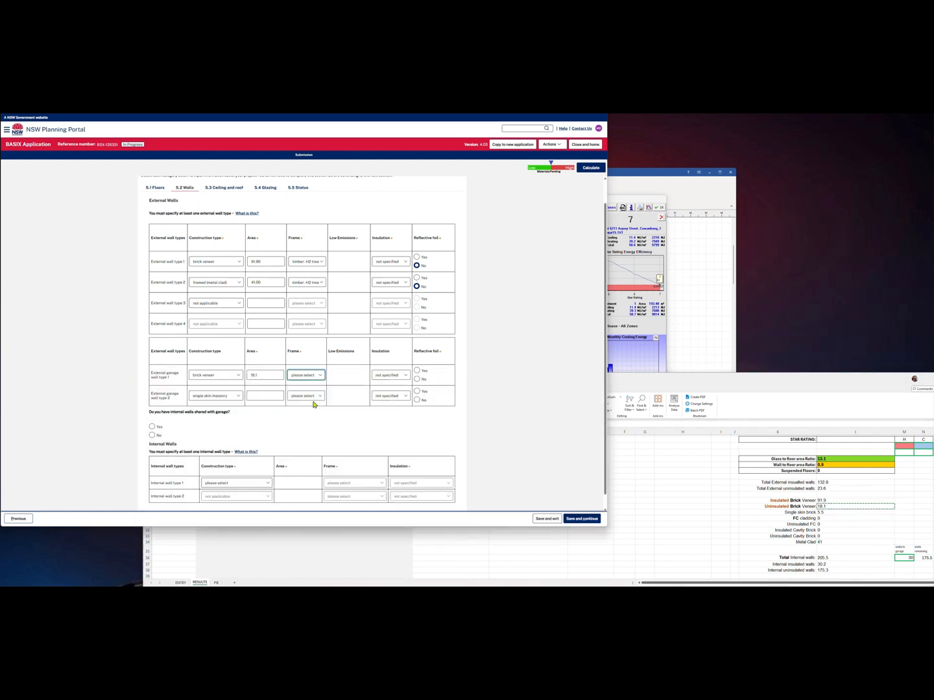
pyautogui.click(841, 514)
pyautogui.hotkey('ctrl', 'c')
pyautogui.click(118, 359)
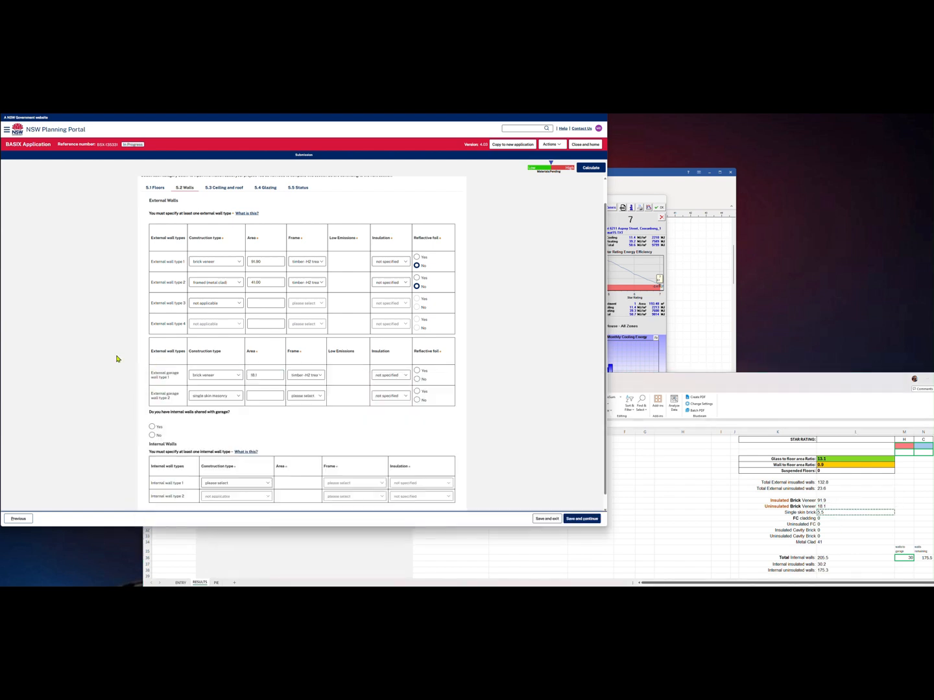
# Give garage wall 2 no frame, both garage walls no foil, and mark internal walls shared with garage
pyautogui.scroll(-1, 122, 379)
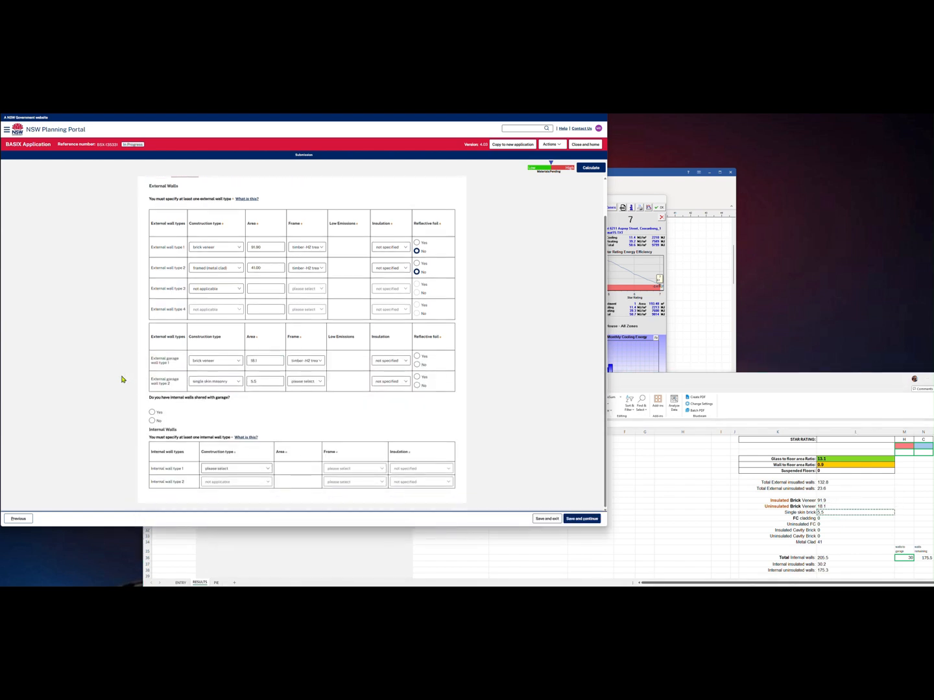
pyautogui.click(312, 383)
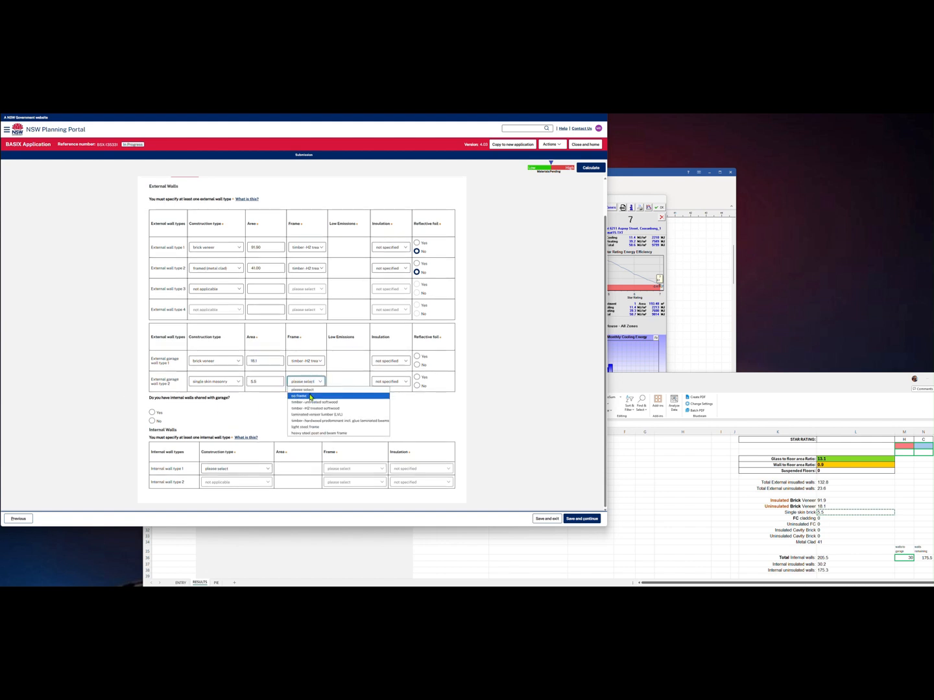
pyautogui.click(312, 415)
pyautogui.click(417, 386)
pyautogui.click(418, 365)
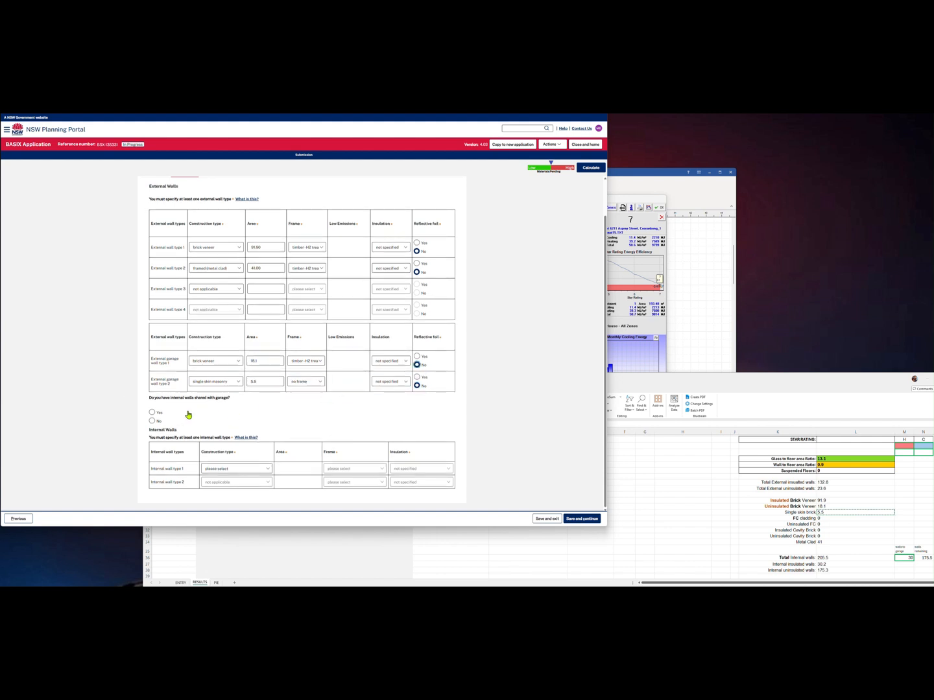
pyautogui.click(152, 412)
pyautogui.scroll(-2, 221, 417)
# Set the garage internal wall to plasterboard, area 30, with an H2 treated softwood frame
pyautogui.click(233, 419)
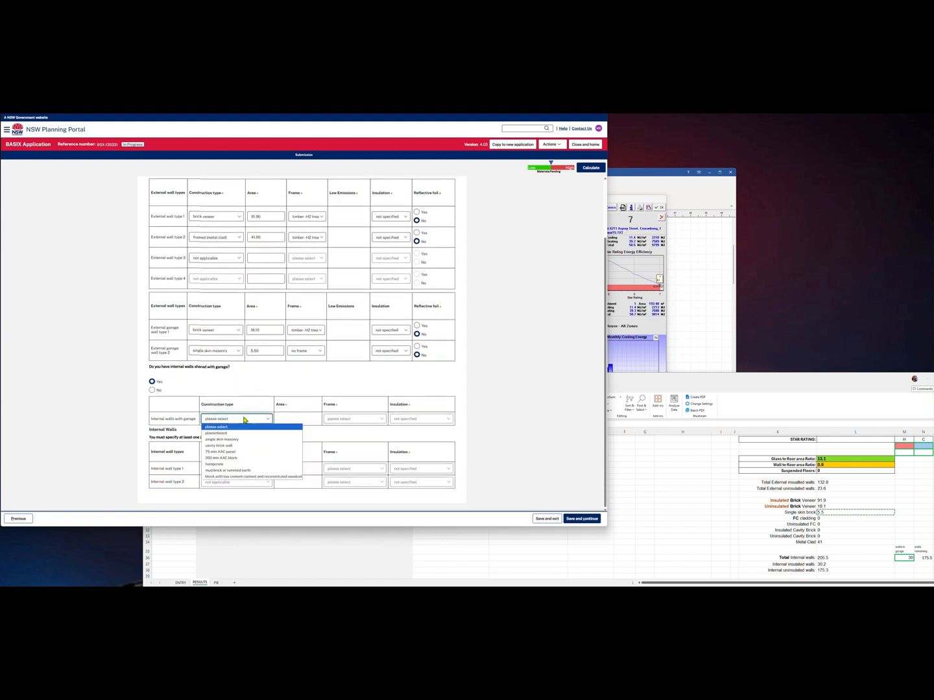
pyautogui.click(220, 431)
pyautogui.scroll(-1, 843, 534)
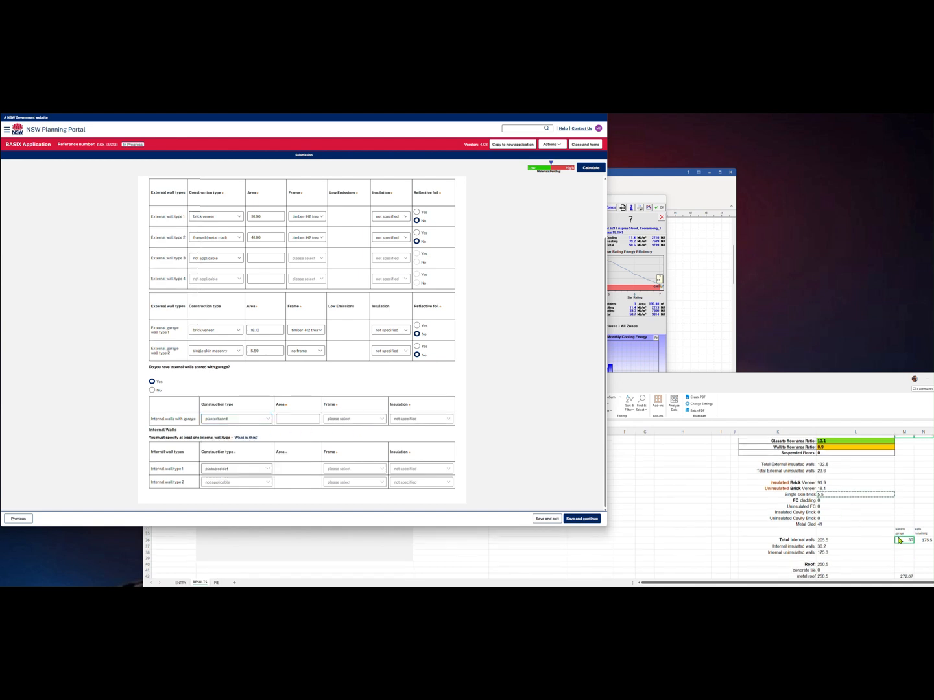
pyautogui.click(903, 540)
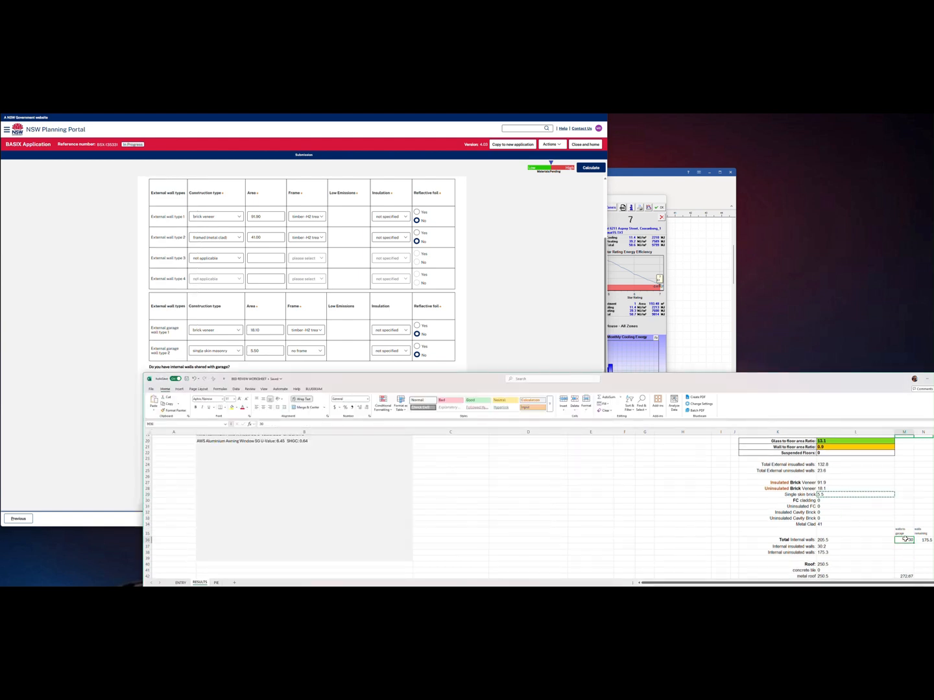
pyautogui.click(64, 366)
pyautogui.write('30')
pyautogui.click(343, 418)
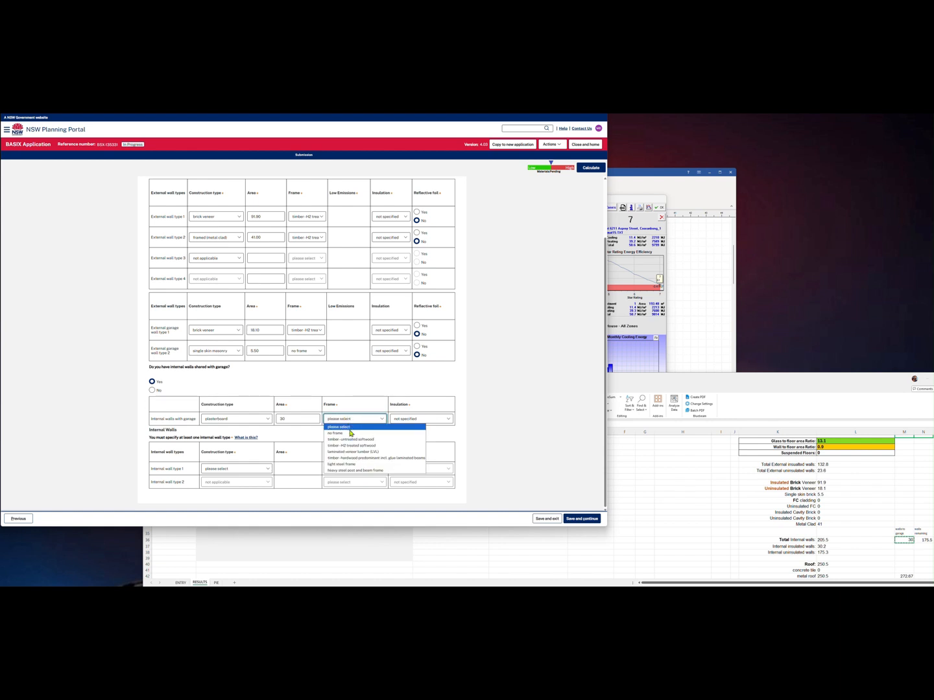
pyautogui.click(352, 447)
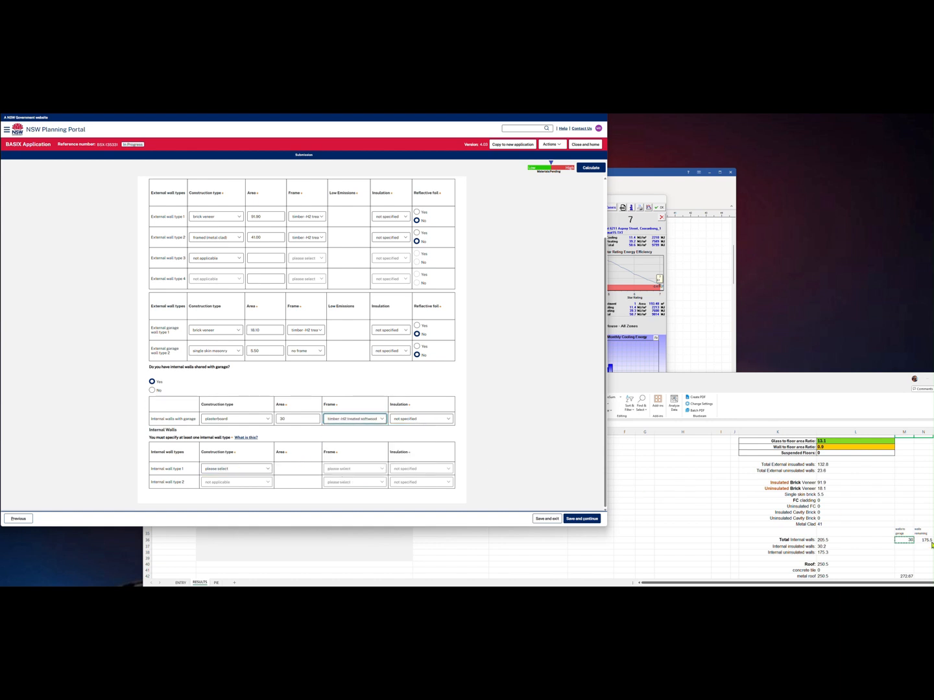
# Set internal wall type 1 to plasterboard with the 175.5 area from the worksheet
pyautogui.click(929, 543)
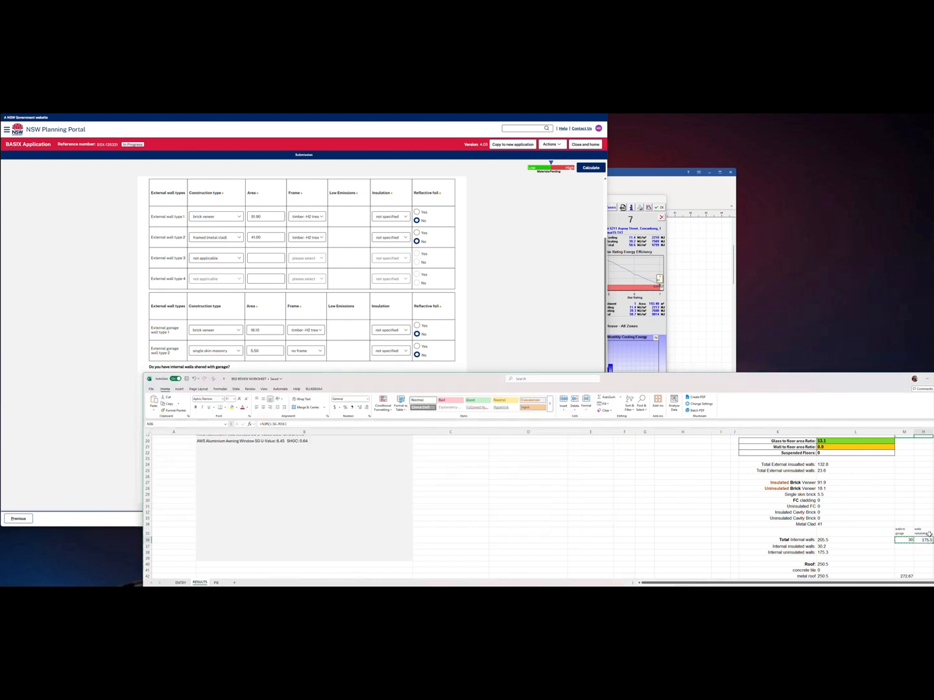
pyautogui.click(42, 417)
pyautogui.click(235, 468)
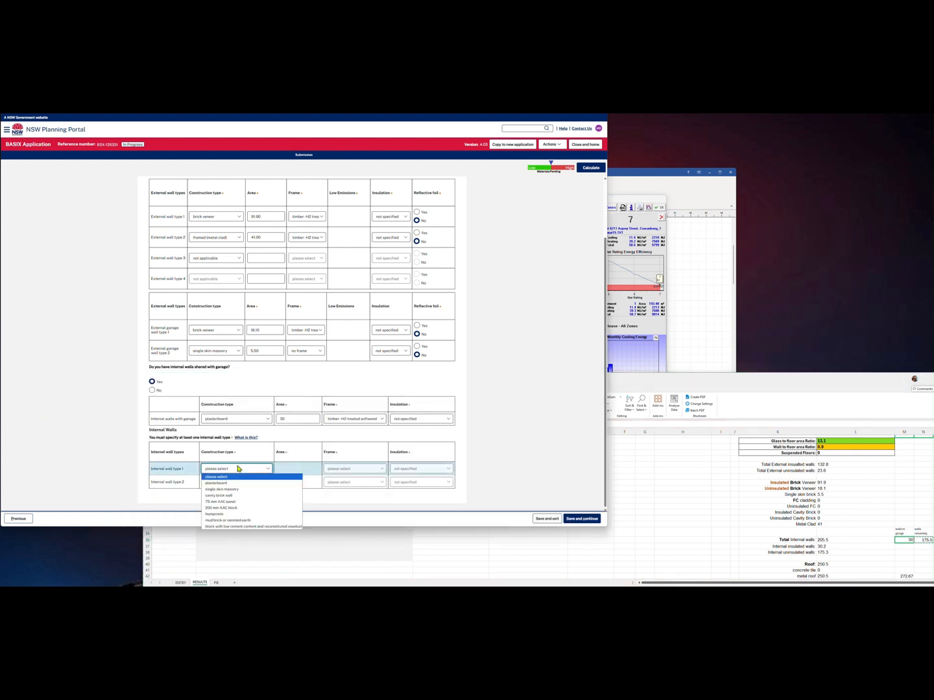
pyautogui.click(230, 486)
pyautogui.click(299, 467)
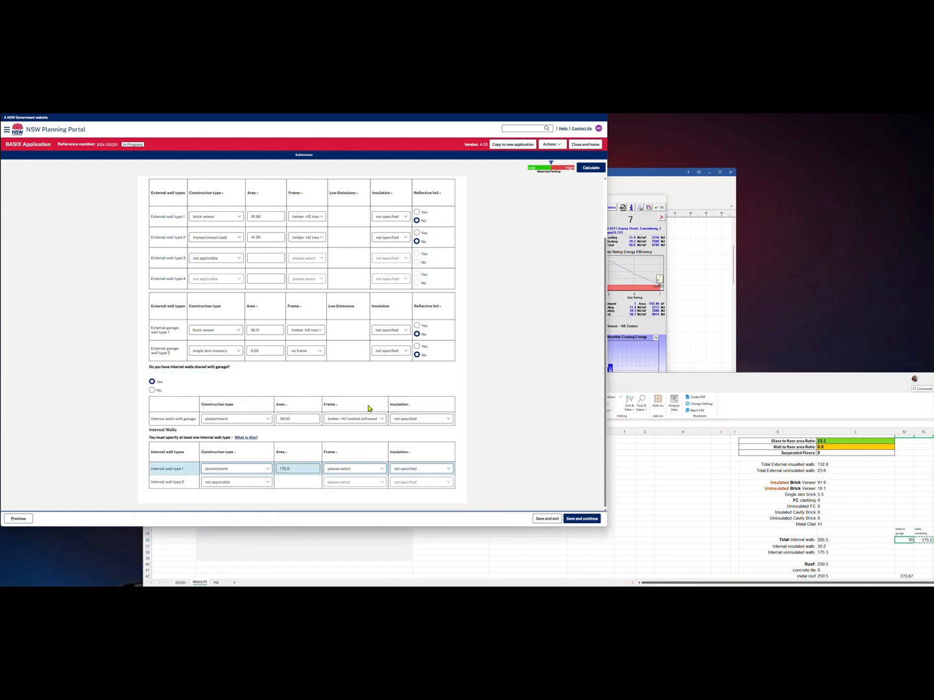
pyautogui.scroll(1, 350, 395)
pyautogui.click(237, 219)
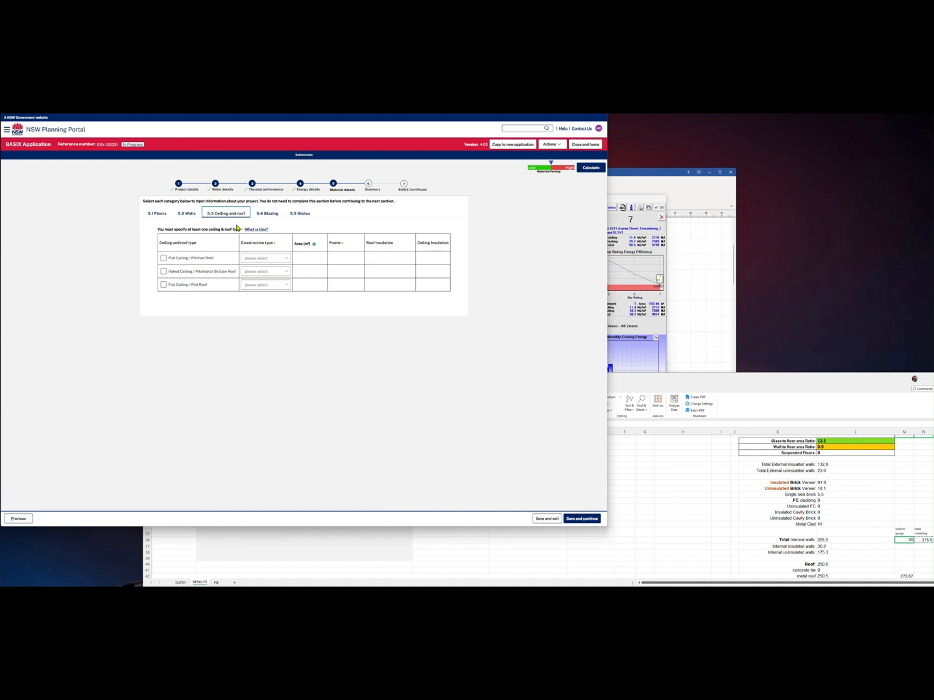
# Add a flat-ceiling framed metal roof of 250.5 with a timber treated softwood frame
pyautogui.click(163, 258)
pyautogui.click(266, 259)
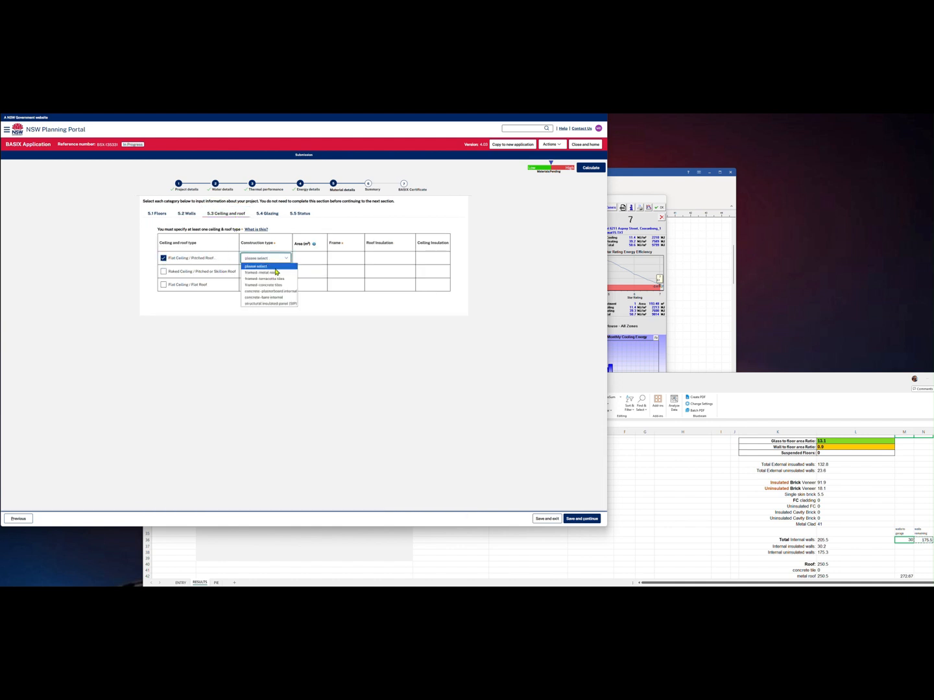
pyautogui.click(265, 275)
pyautogui.scroll(-5, 813, 524)
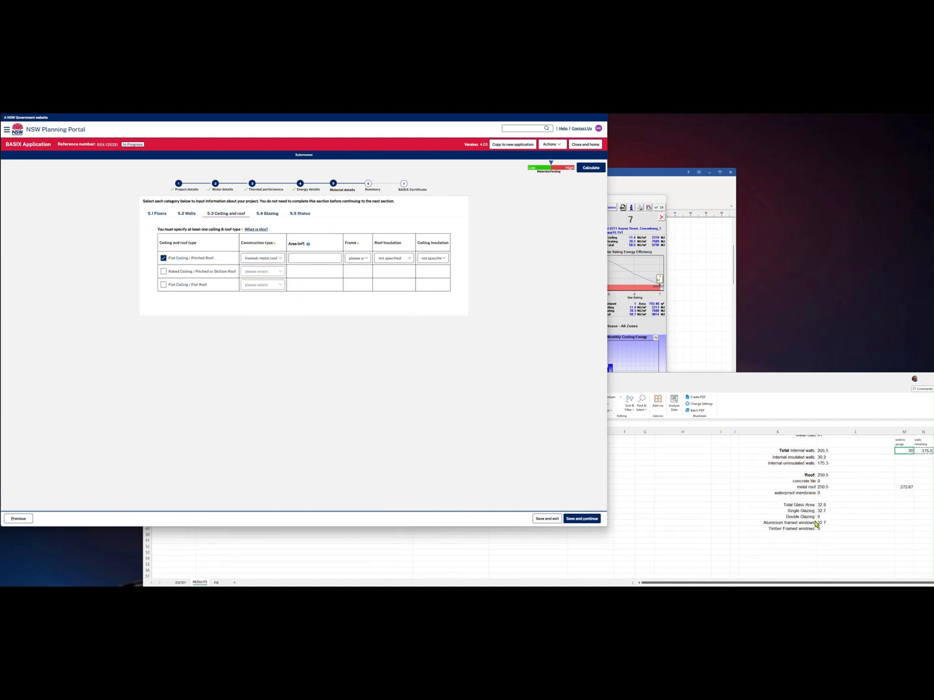
pyautogui.click(830, 487)
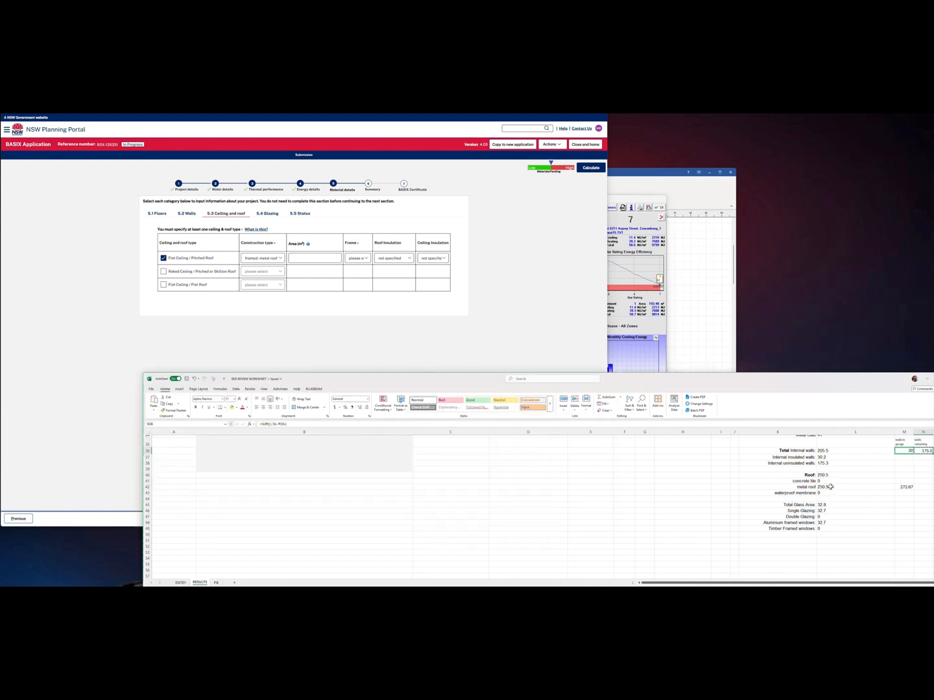
pyautogui.hotkey('ctrl', 'c')
pyautogui.click(321, 257)
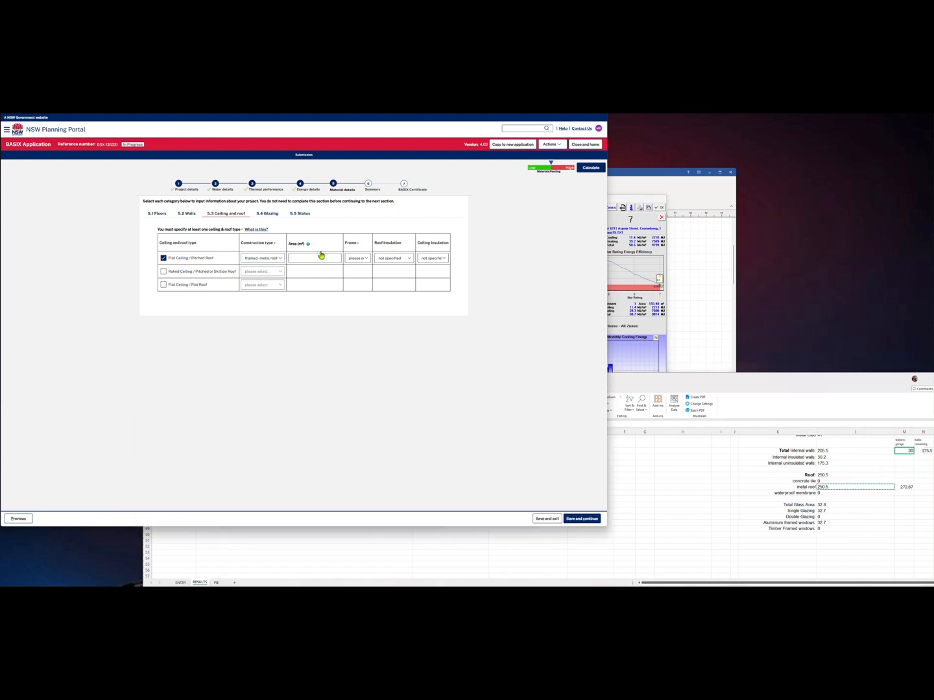
pyautogui.click(356, 260)
pyautogui.click(358, 259)
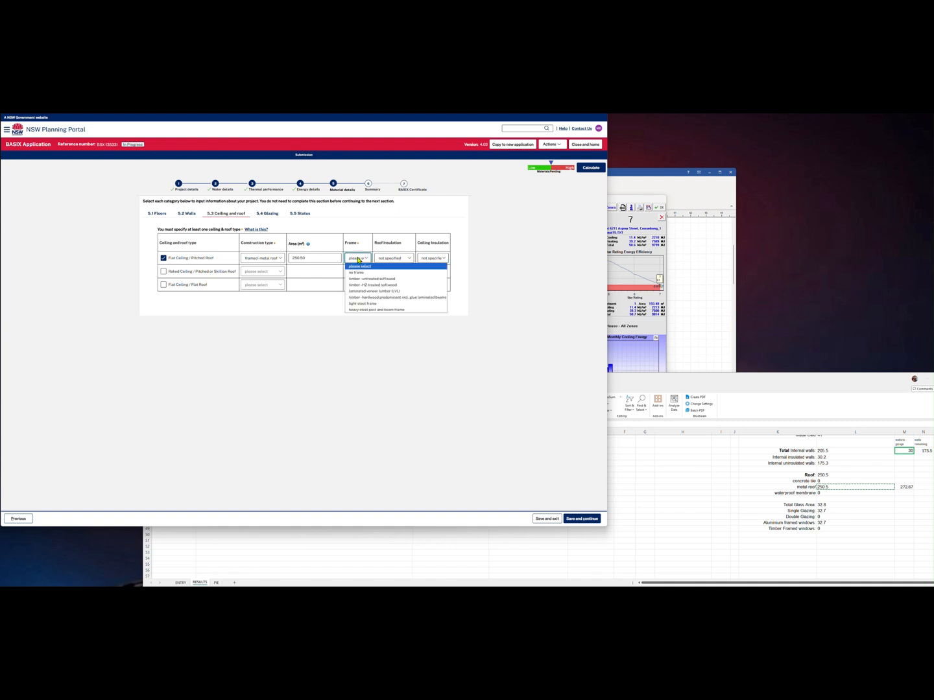
pyautogui.click(364, 286)
# Enter 32.7 from the worksheet as single-glazed, aluminium-framed glazing area
pyautogui.click(267, 214)
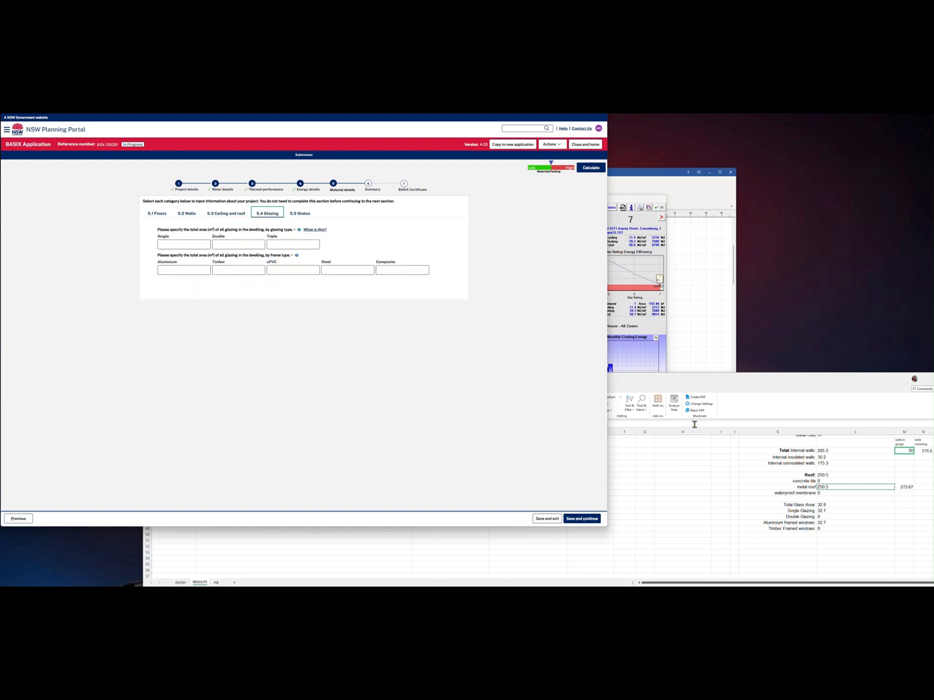
pyautogui.scroll(-2, 781, 464)
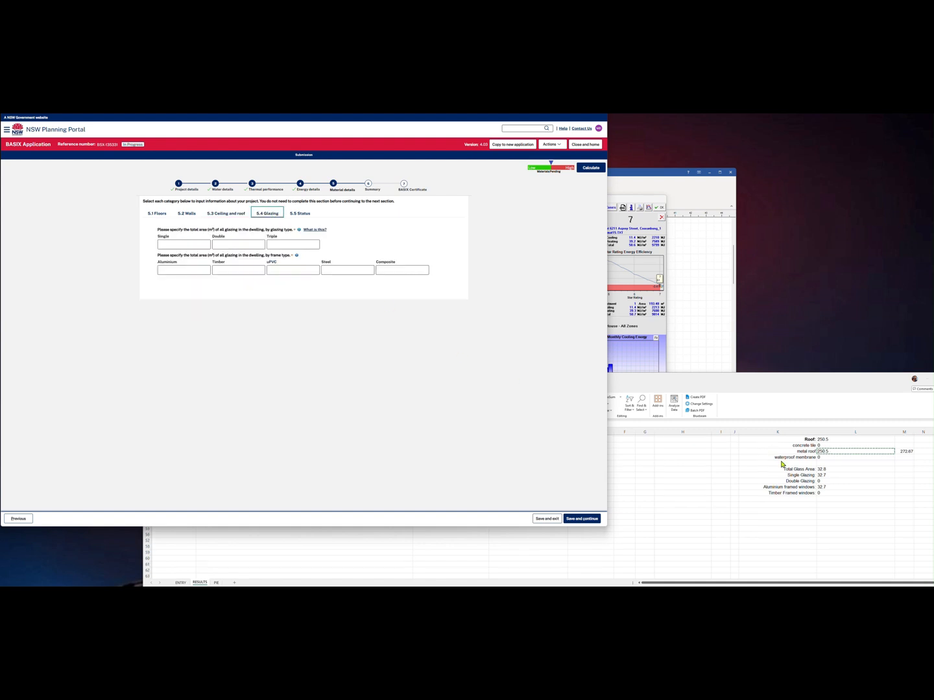
pyautogui.click(828, 477)
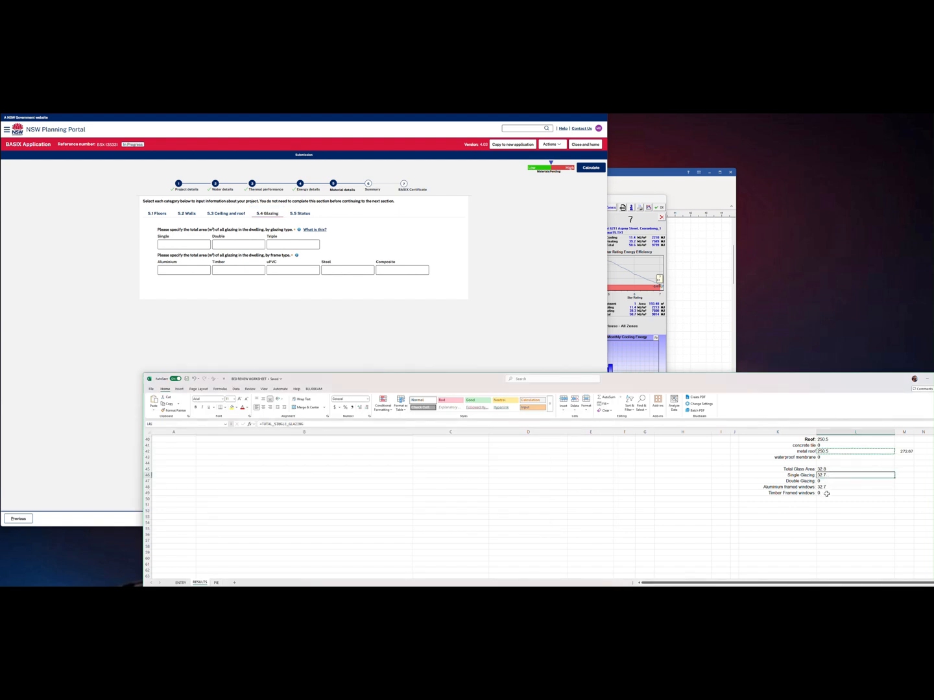
pyautogui.click(825, 493)
pyautogui.click(822, 476)
pyautogui.hotkey('ctrl', 'c')
pyautogui.click(191, 244)
pyautogui.hotkey('ctrl', 'v')
pyautogui.click(189, 271)
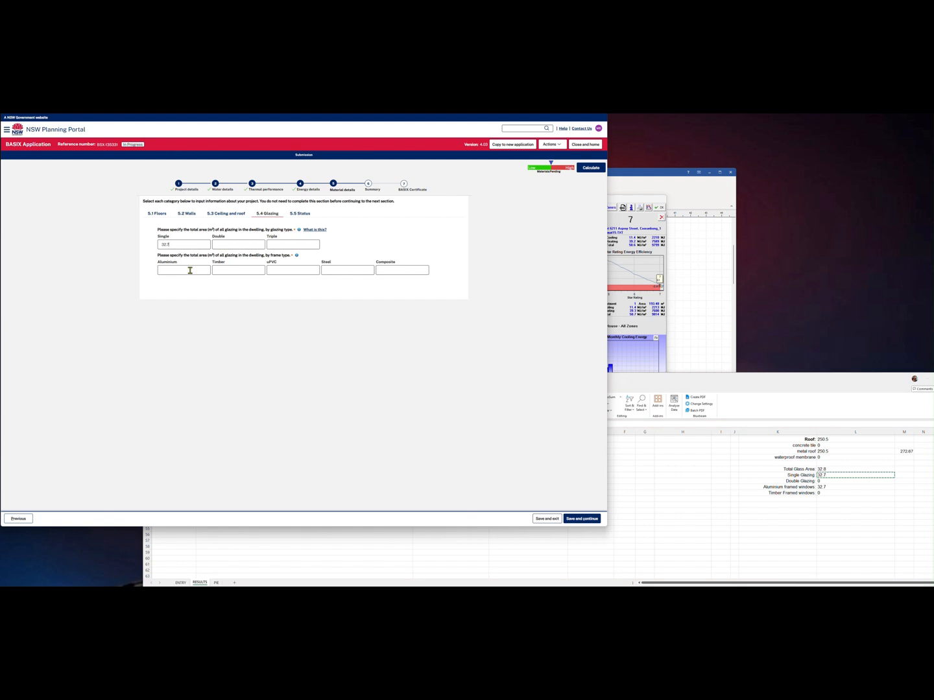
pyautogui.hotkey('ctrl', 'v')
# Copy the 250.5 roof area from the ceiling and roof section
pyautogui.click(238, 215)
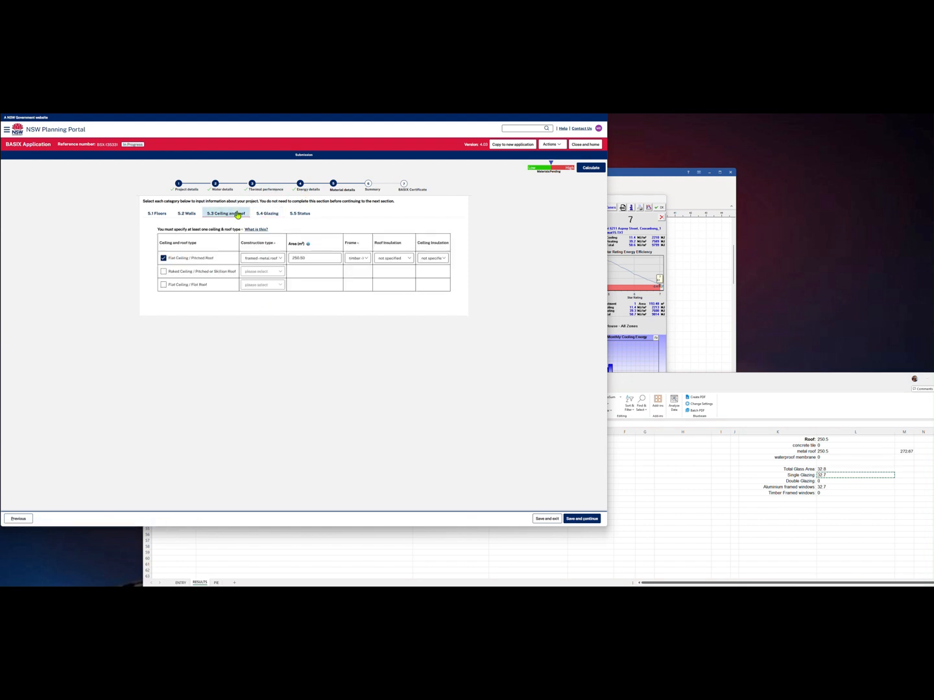
pyautogui.moveTo(312, 260); pyautogui.dragTo(282, 263)
pyautogui.hotkey('ctrl', 'c')
pyautogui.click(318, 265)
pyautogui.click(179, 186)
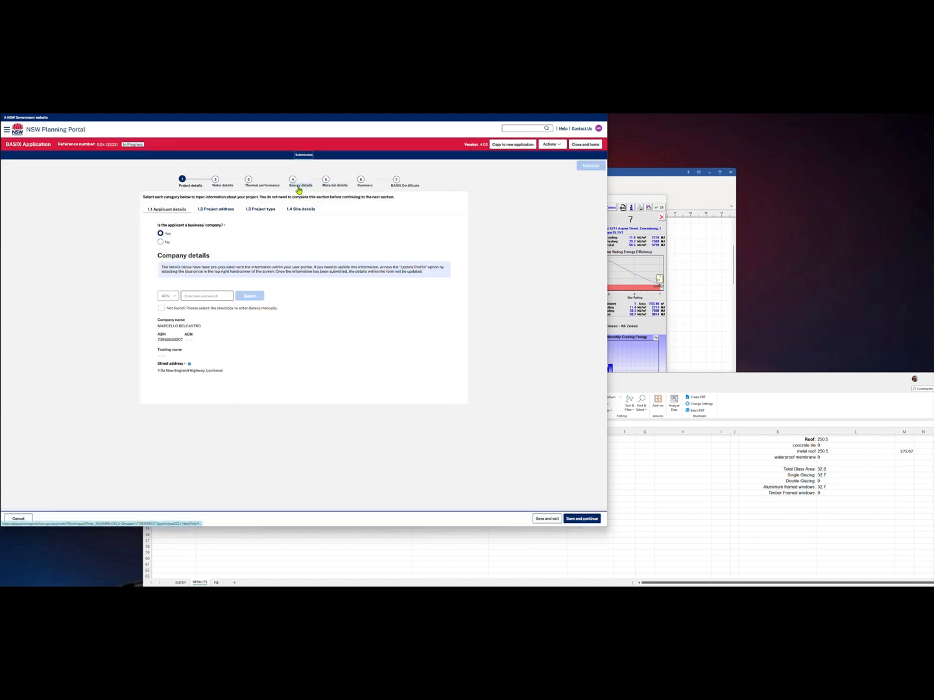
# Paste 250.5 as the development's roof area in Site details and check the house plan drawing
pyautogui.click(308, 212)
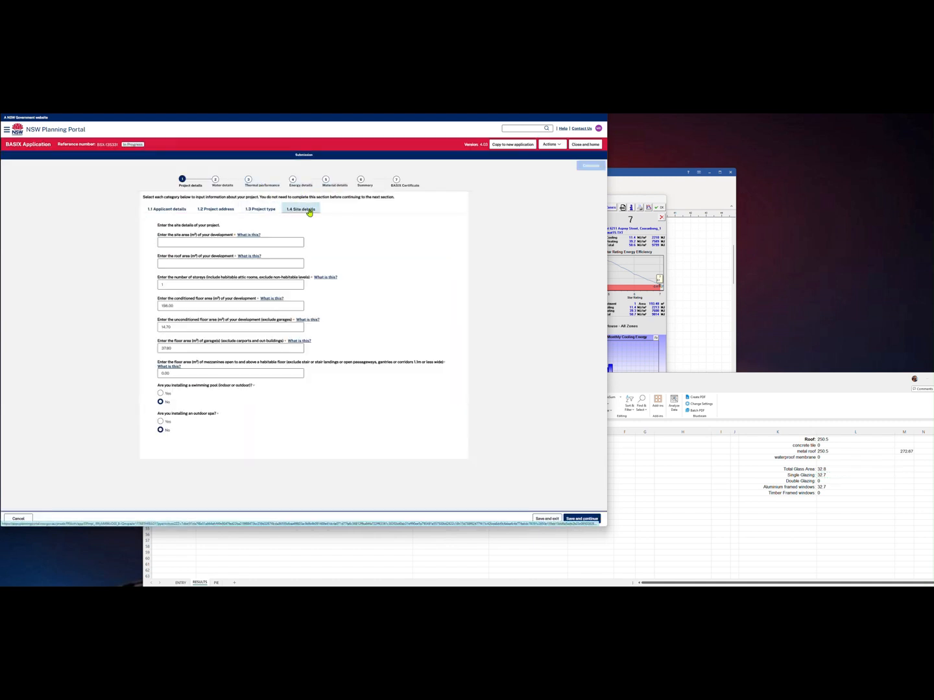
pyautogui.click(193, 265)
pyautogui.hotkey('ctrl', 'v')
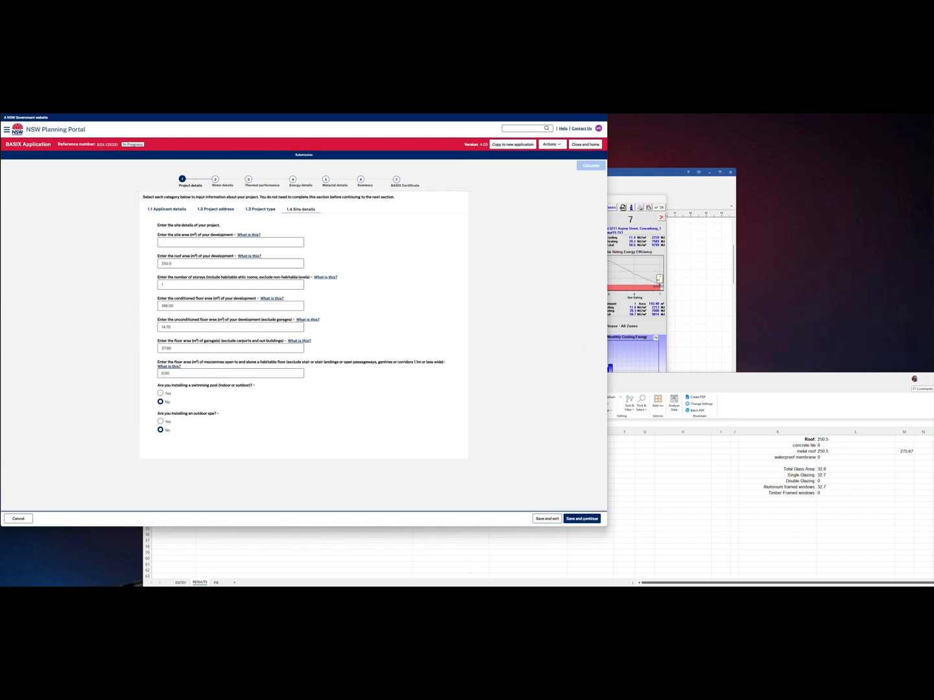
pyautogui.hotkey('alt', 'Tab')
pyautogui.click(123, 190)
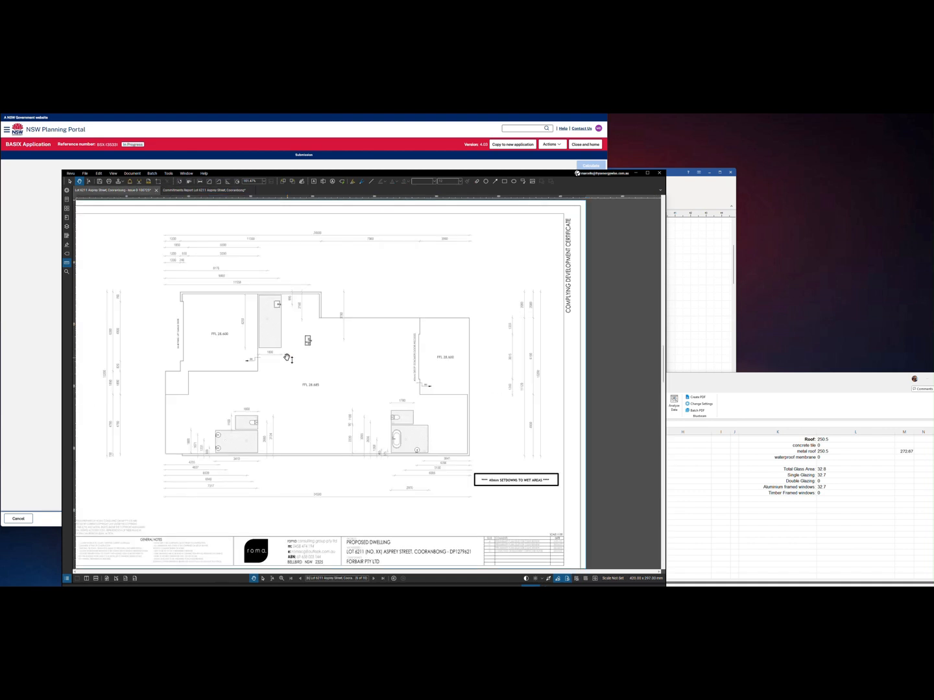
pyautogui.scroll(1, 193, 315)
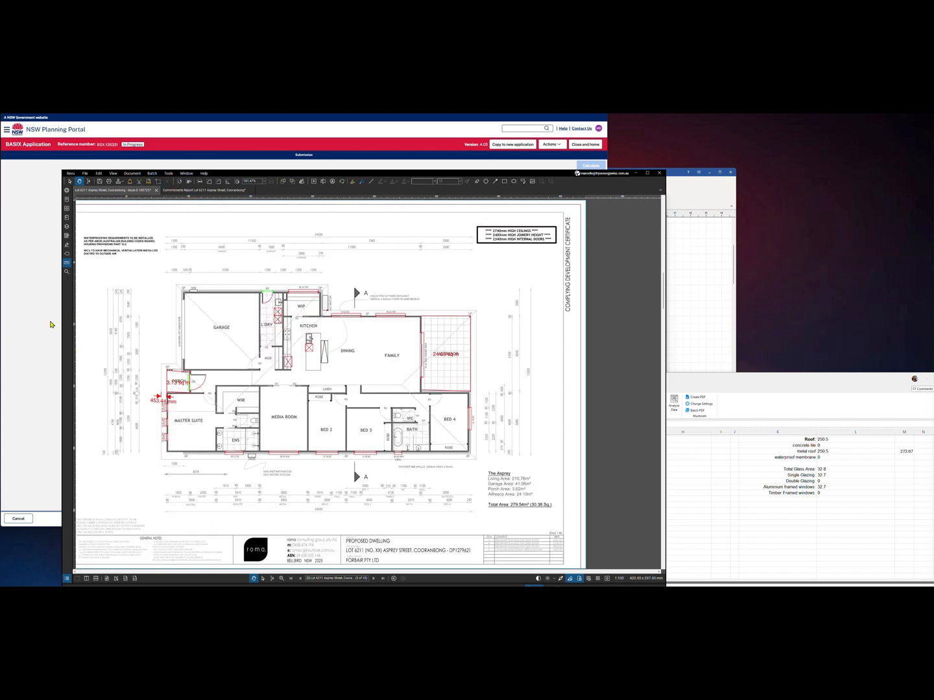
pyautogui.click(52, 324)
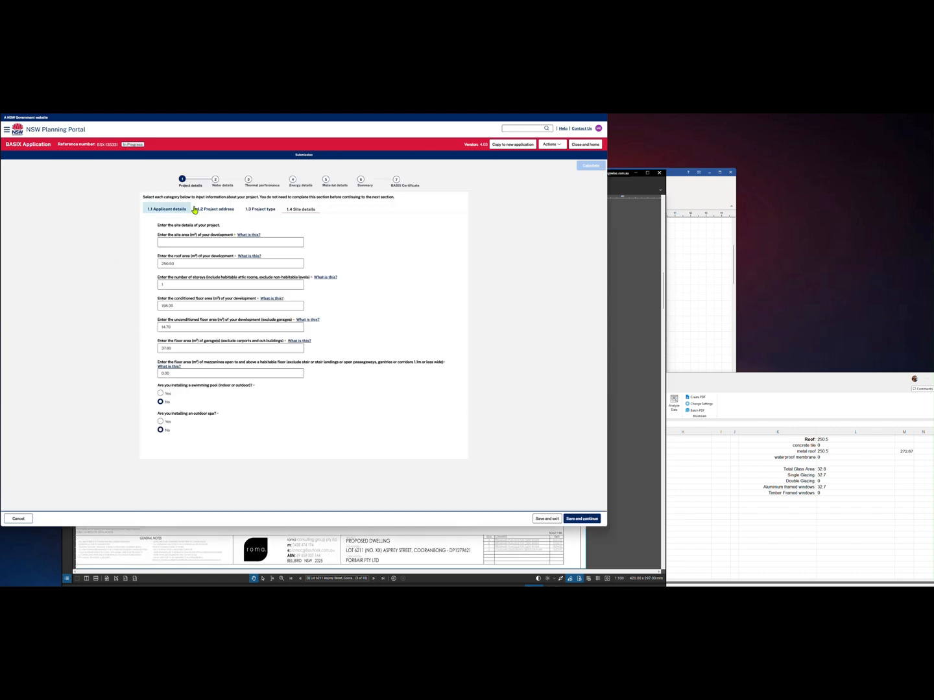
pyautogui.click(308, 188)
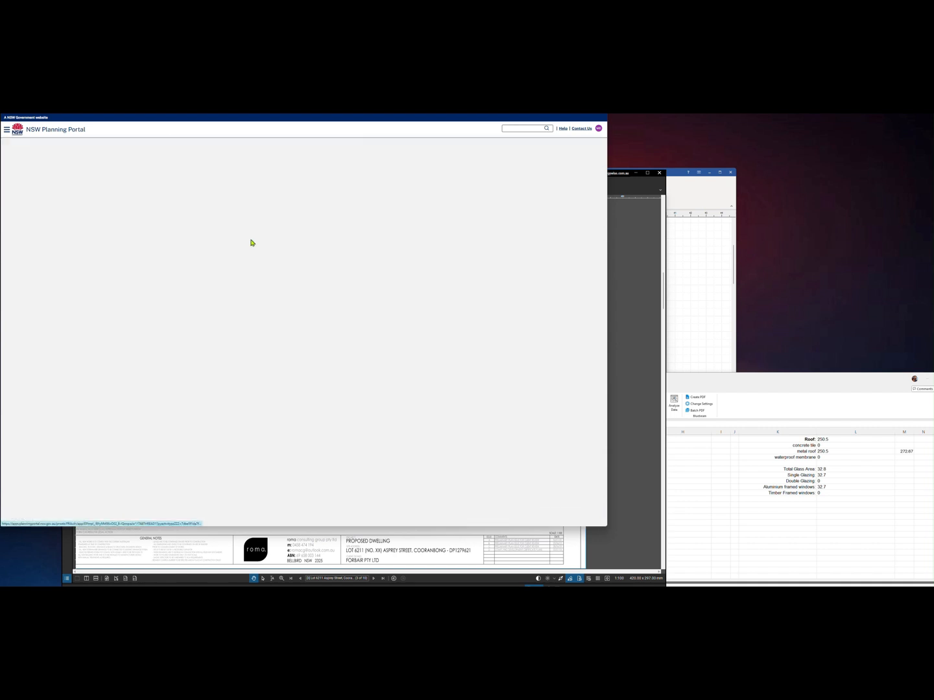
# Set living-room and bedroom cooling to 1-phase ducted air conditioning, EER 3.0 - 3.5
pyautogui.click(210, 212)
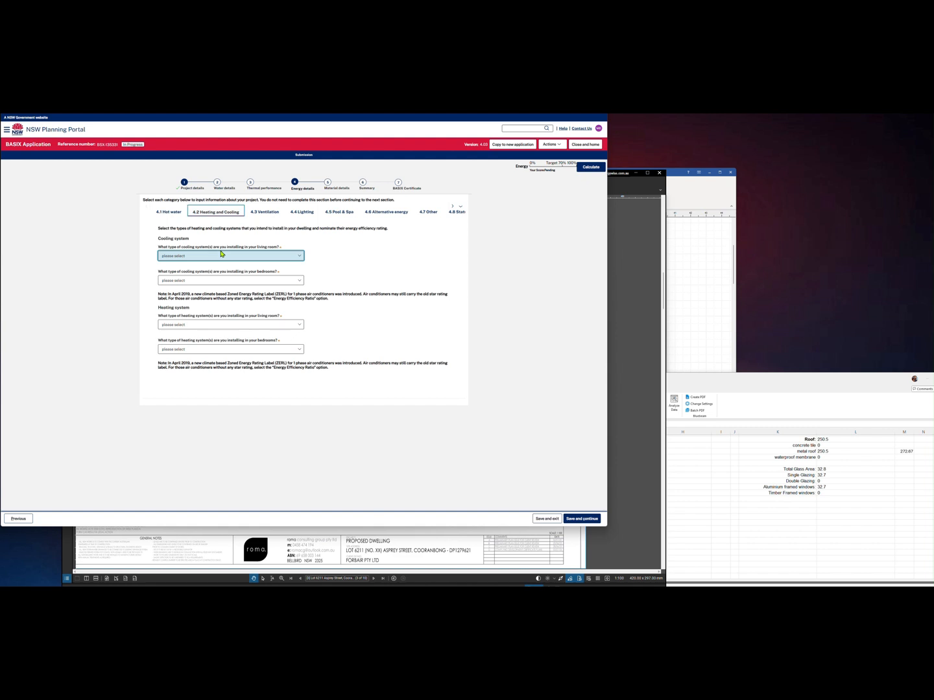
pyautogui.click(225, 256)
pyautogui.click(217, 283)
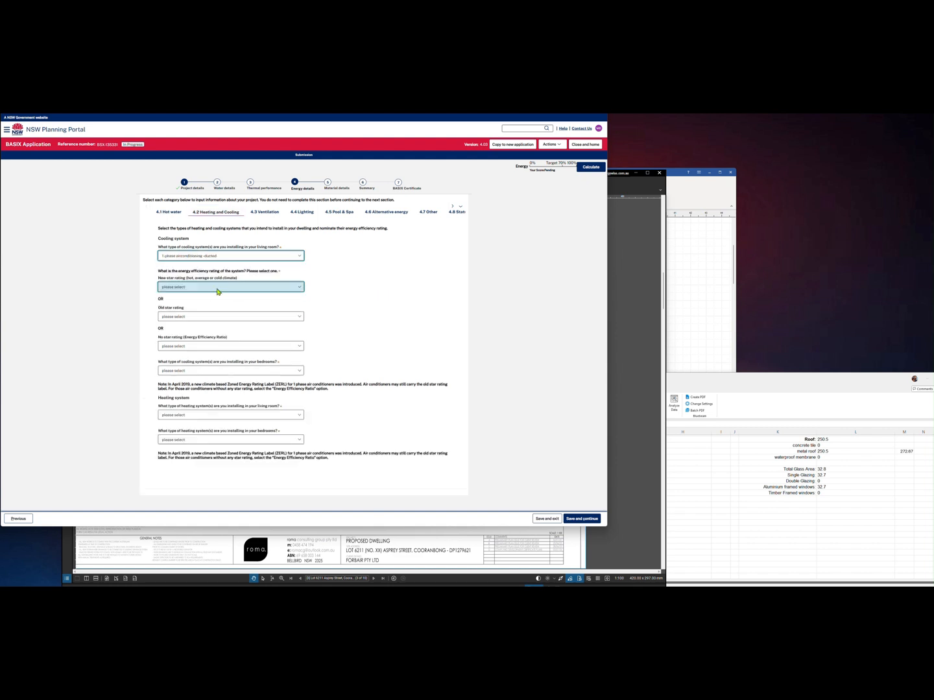
pyautogui.click(222, 346)
pyautogui.click(218, 376)
pyautogui.click(214, 370)
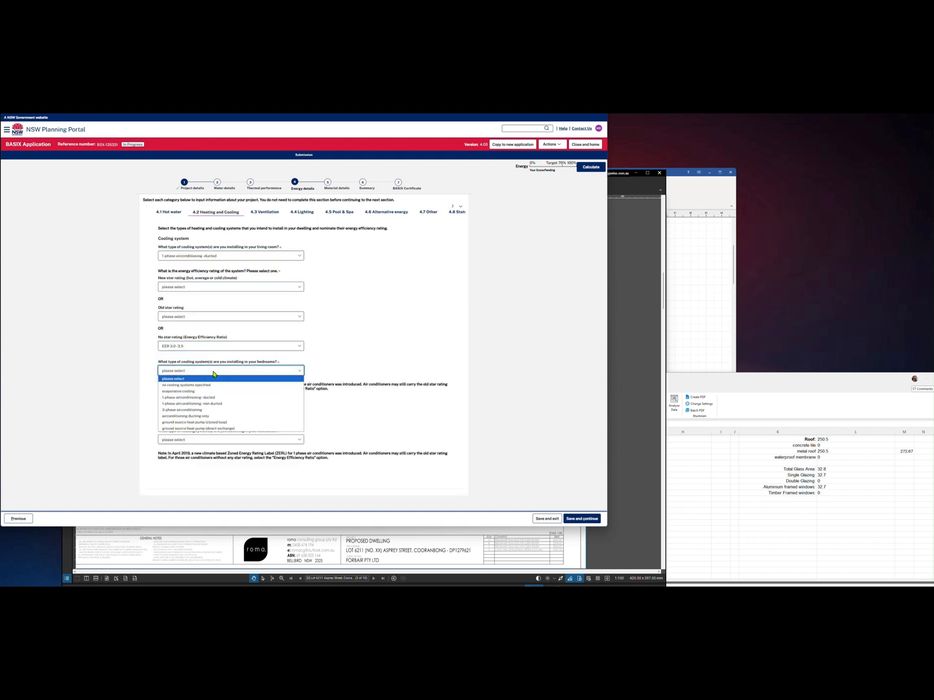
pyautogui.click(213, 397)
pyautogui.scroll(-1, 231, 376)
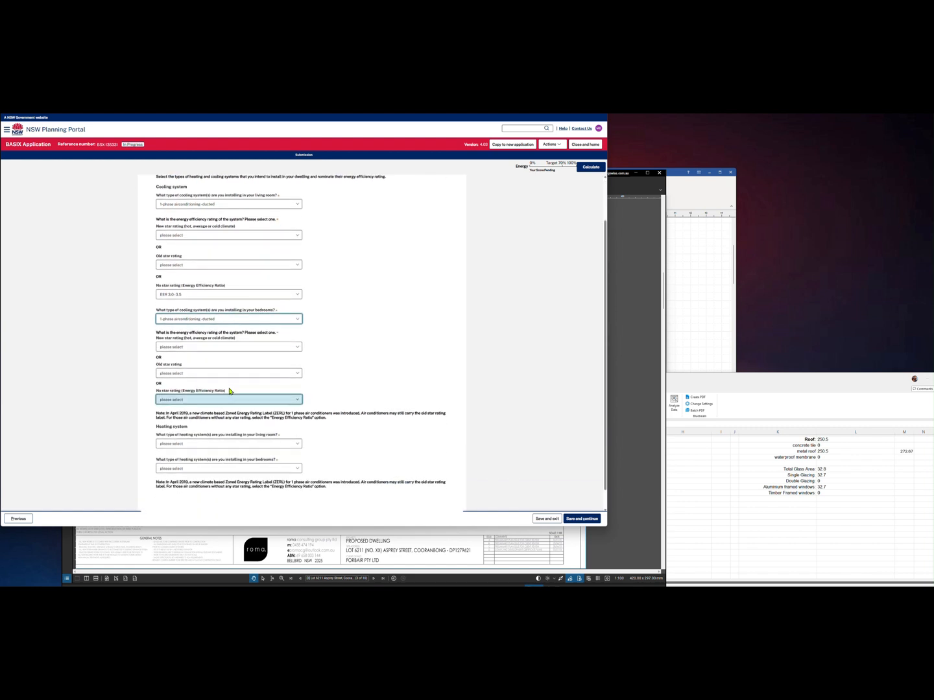
pyautogui.click(229, 400)
pyautogui.click(226, 428)
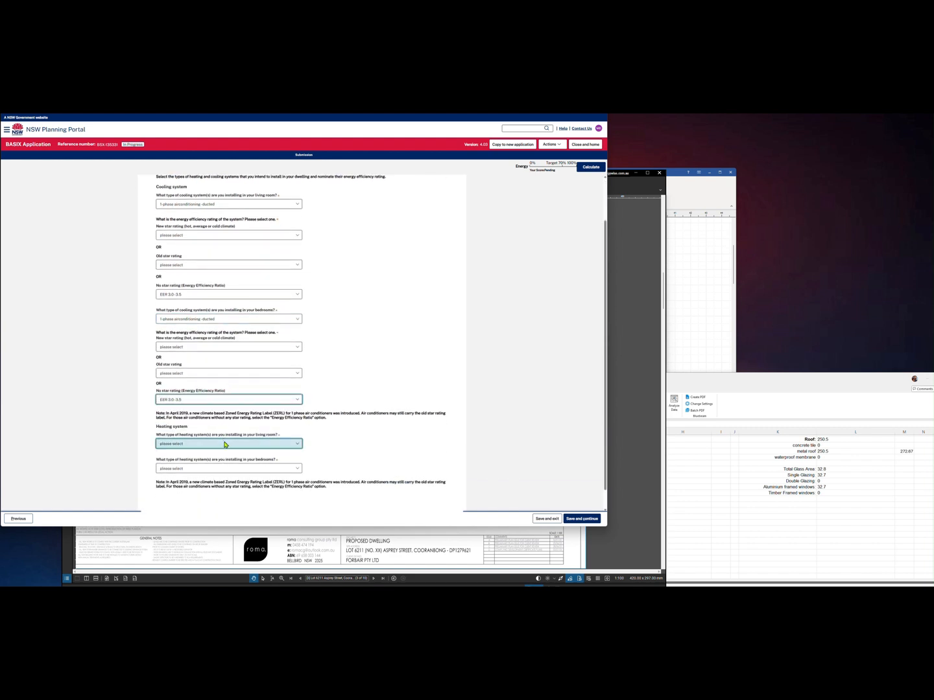
# Set living-room and bedroom heating to 1-phase ducted air conditioning, EER 3.0 - 3.5
pyautogui.click(224, 444)
pyautogui.click(214, 486)
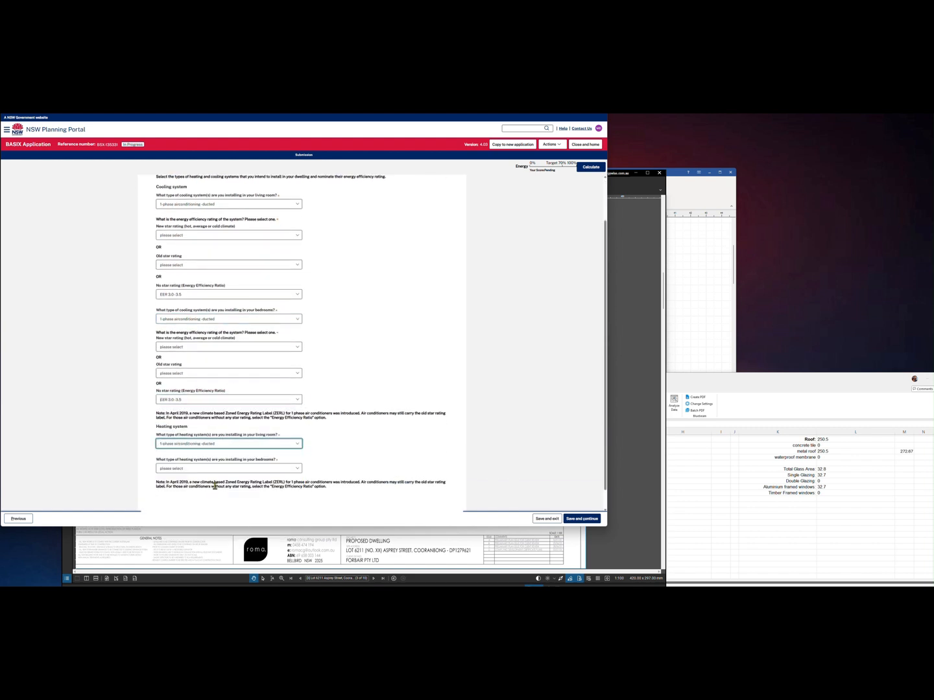
pyautogui.scroll(-3, 232, 392)
pyautogui.click(223, 433)
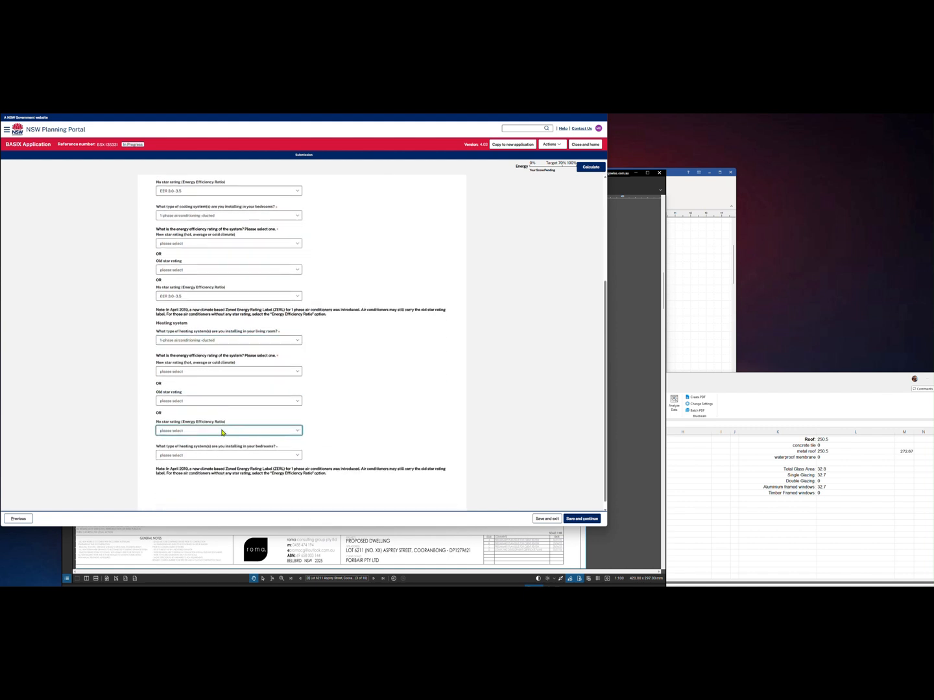
pyautogui.click(220, 457)
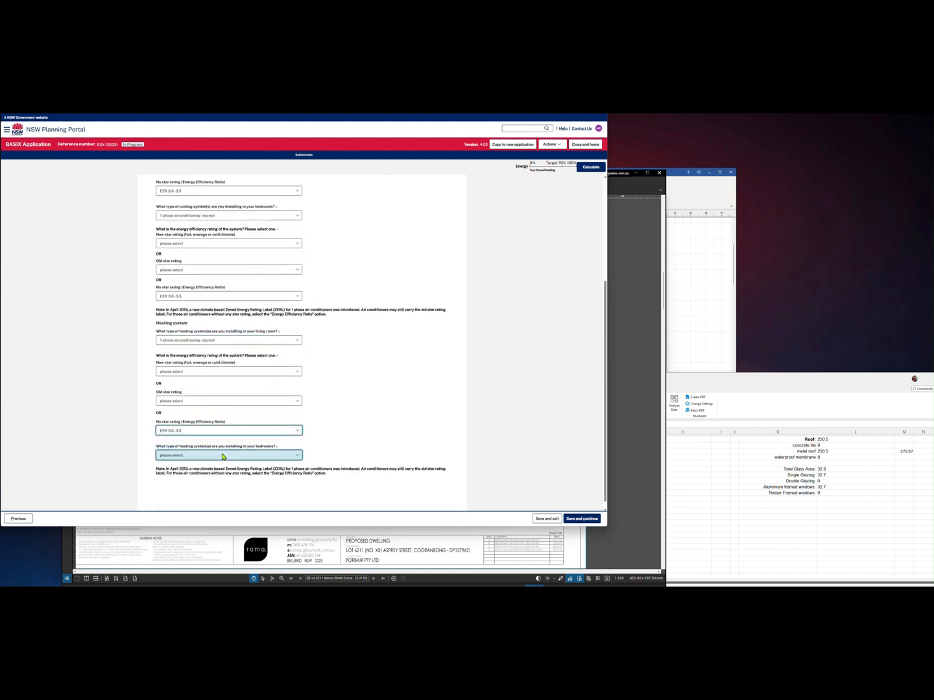
pyautogui.click(222, 456)
pyautogui.click(218, 500)
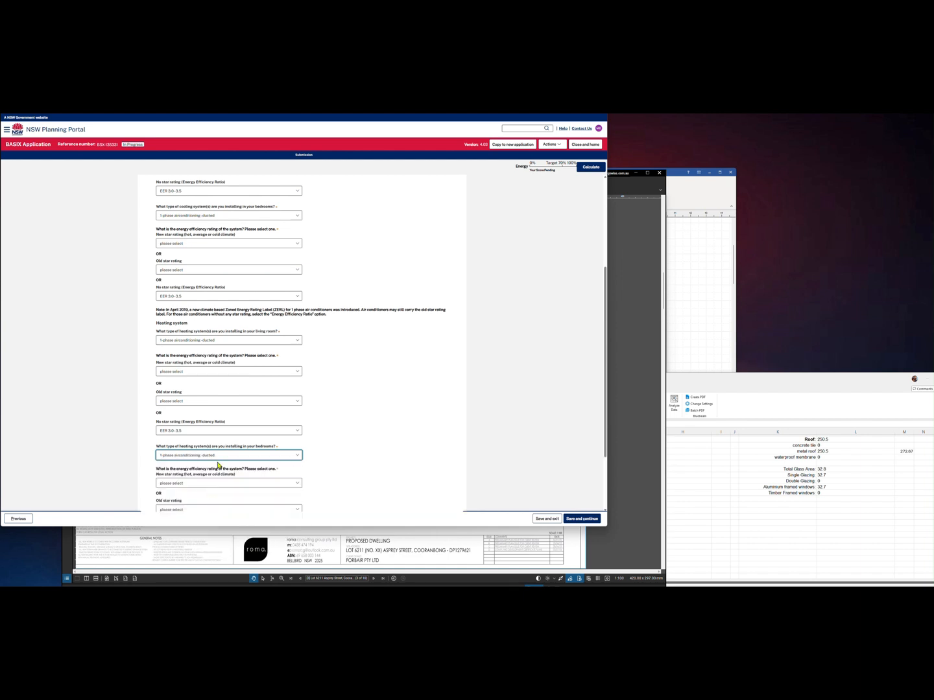
pyautogui.scroll(-3, 220, 463)
pyautogui.click(219, 457)
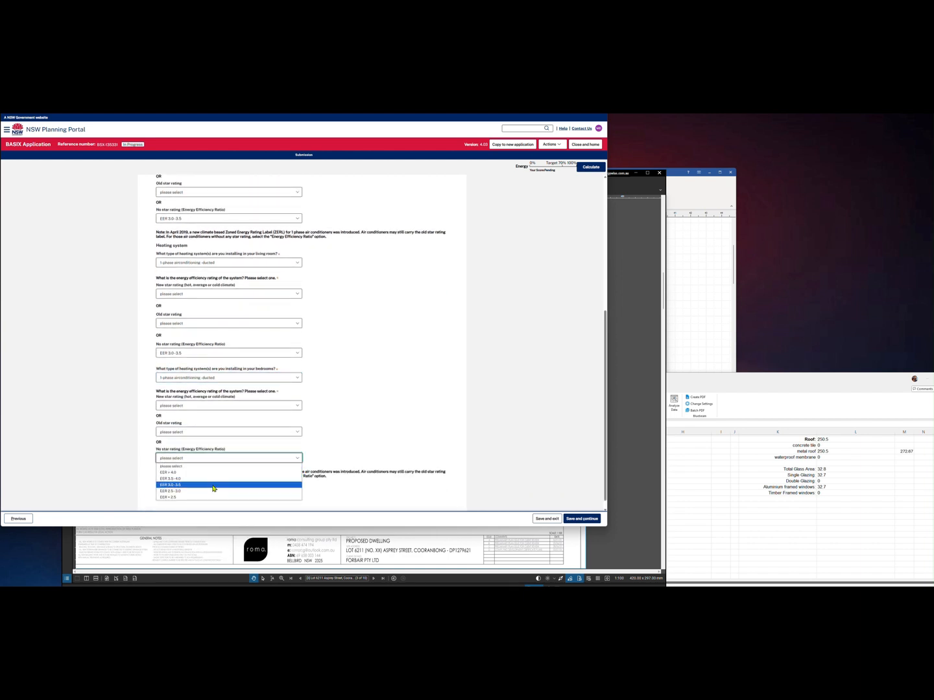
pyautogui.click(171, 484)
pyautogui.scroll(9, 370, 378)
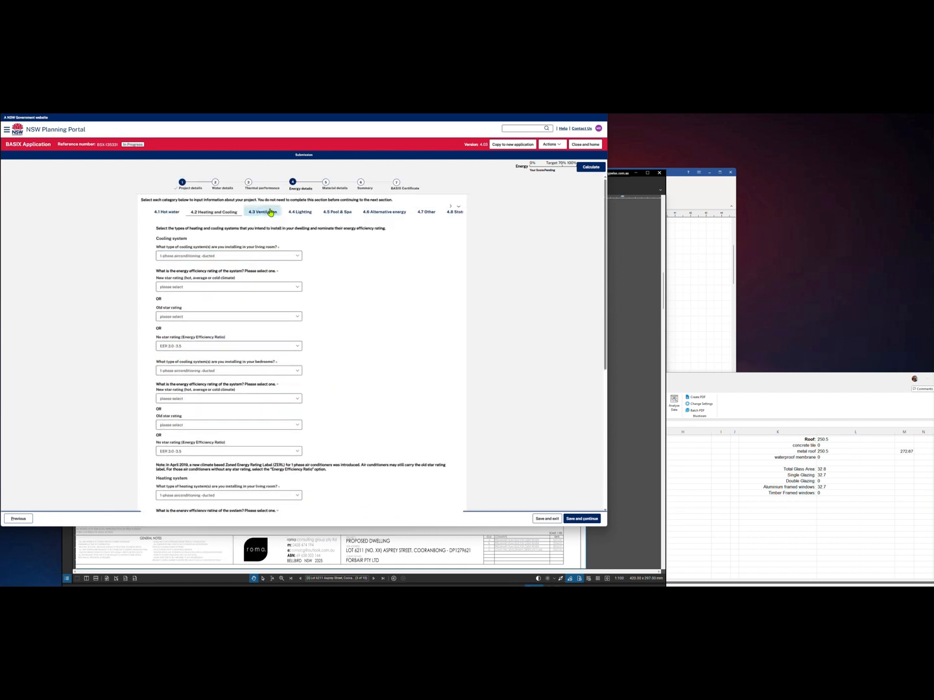
pyautogui.click(266, 212)
# Give the bathroom and kitchen exhausts ducted individual fans with manual switch on/off control
pyautogui.click(208, 255)
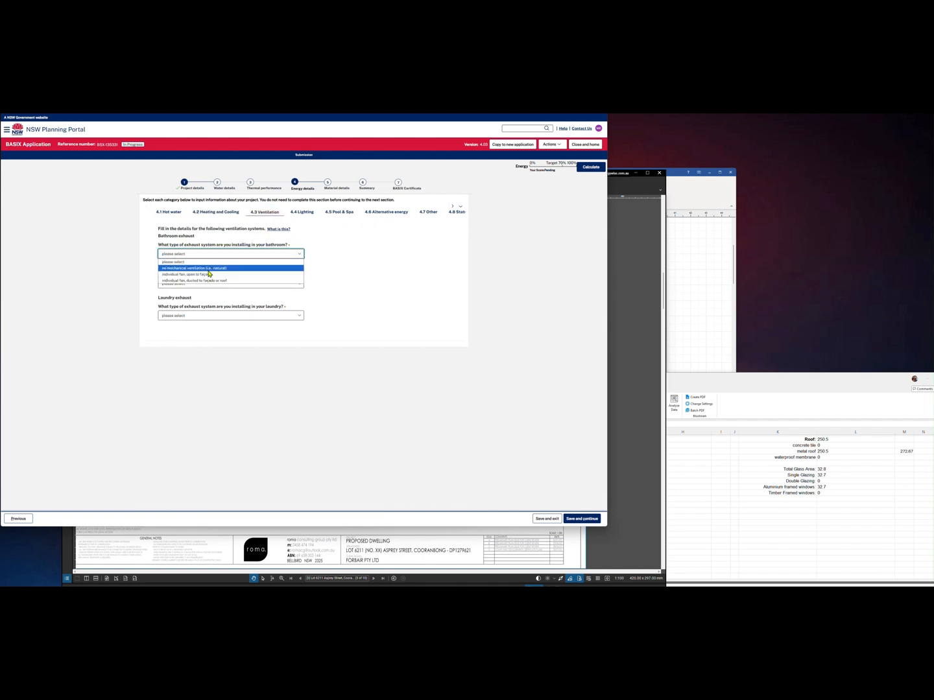
pyautogui.click(208, 281)
pyautogui.click(209, 272)
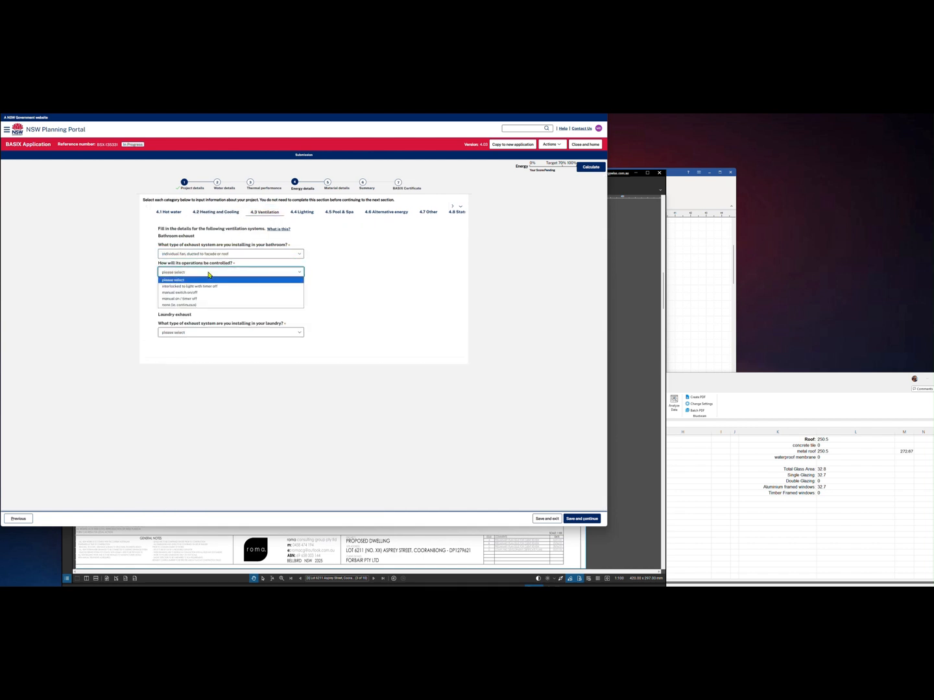
pyautogui.click(203, 292)
pyautogui.click(207, 300)
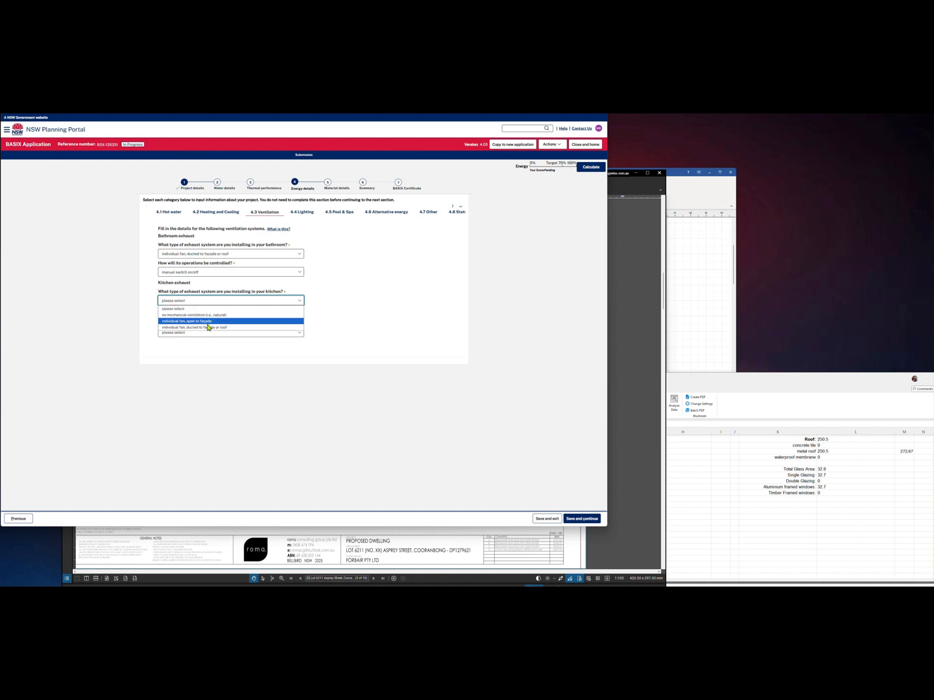
pyautogui.click(209, 327)
pyautogui.click(208, 318)
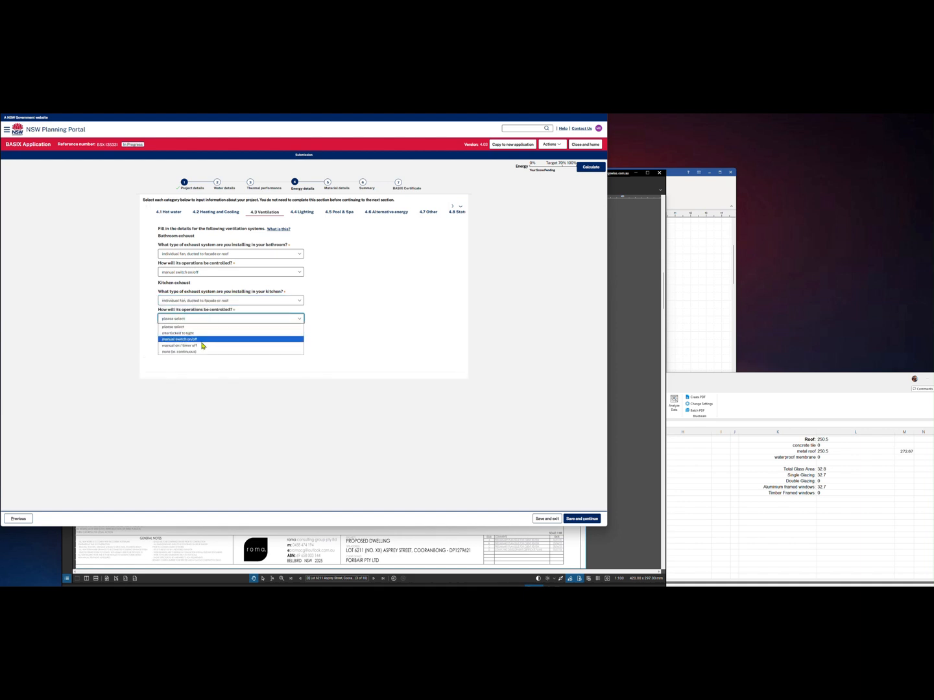
pyautogui.click(203, 339)
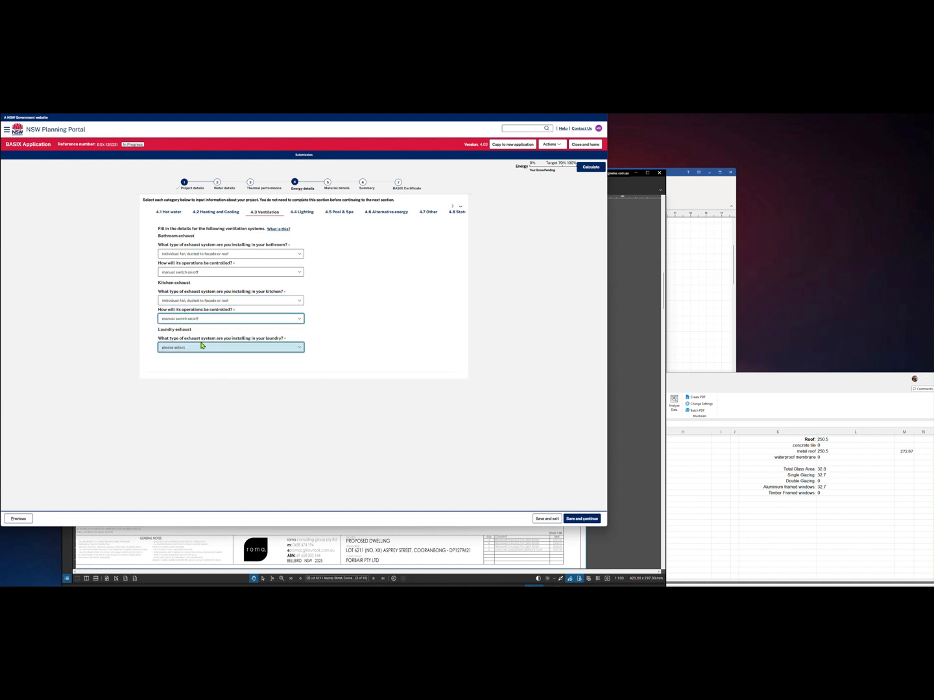
# Give the laundry a ducted individual fan with manual switch on/off control
pyautogui.click(203, 347)
pyautogui.click(206, 374)
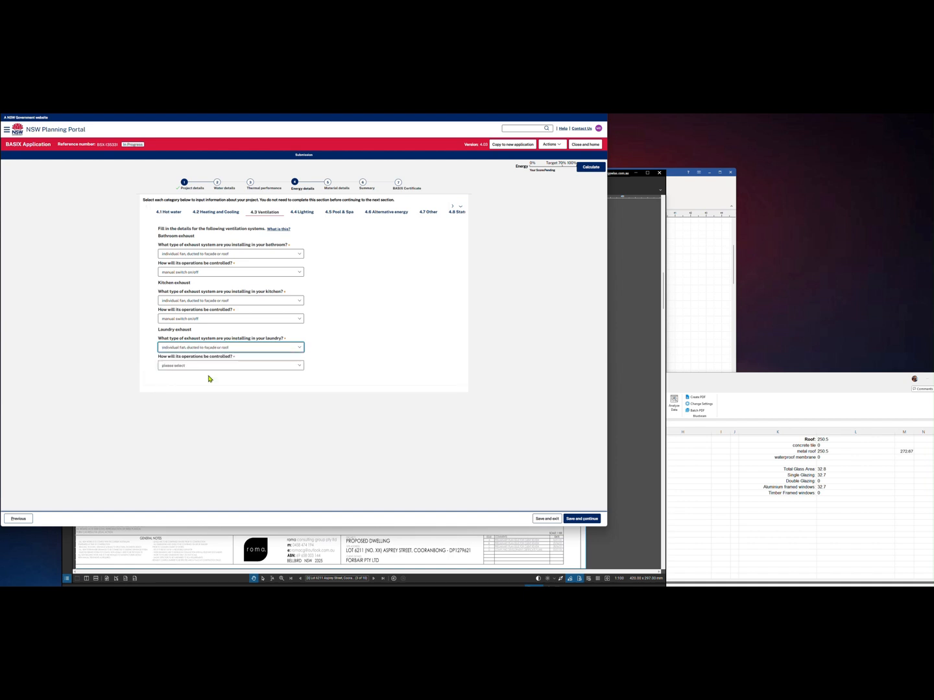
pyautogui.click(208, 366)
pyautogui.click(207, 387)
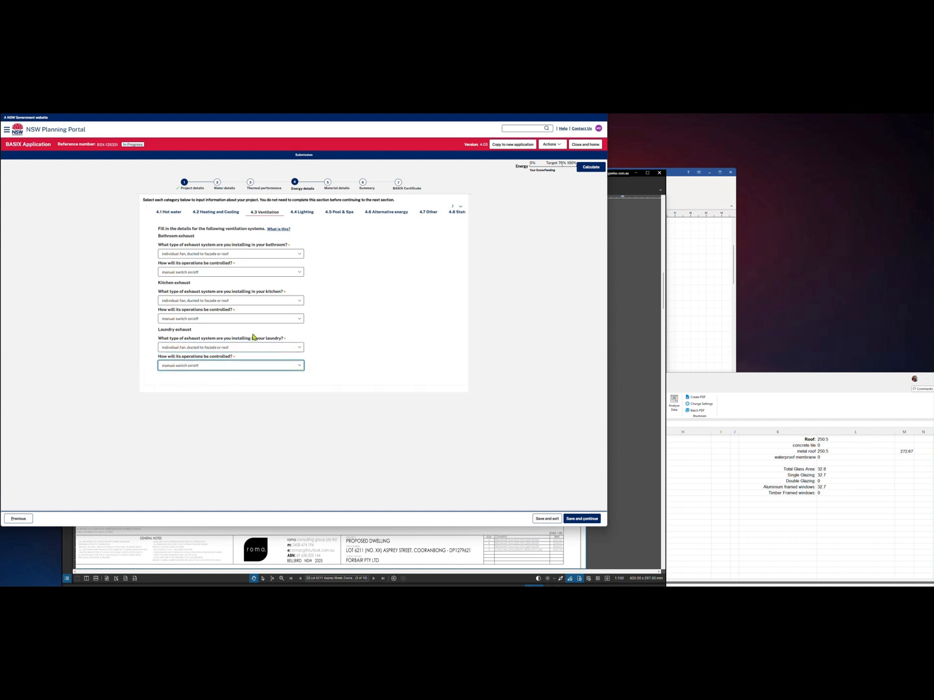
pyautogui.click(209, 347)
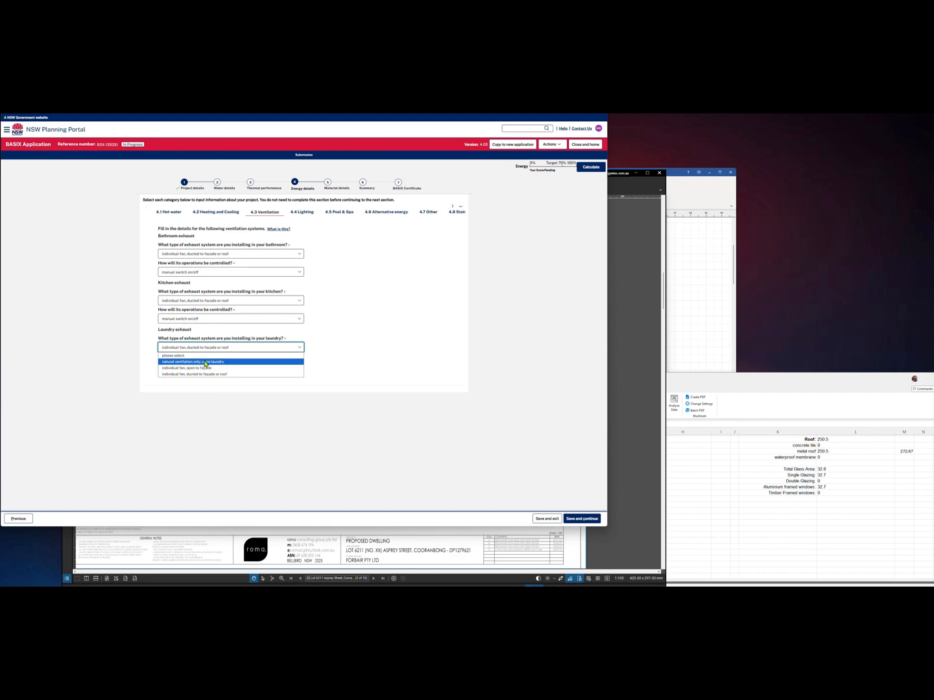
pyautogui.click(321, 338)
# On 4.4 Lighting, answer Yes to kitchen windows after checking the floor plan
pyautogui.click(300, 213)
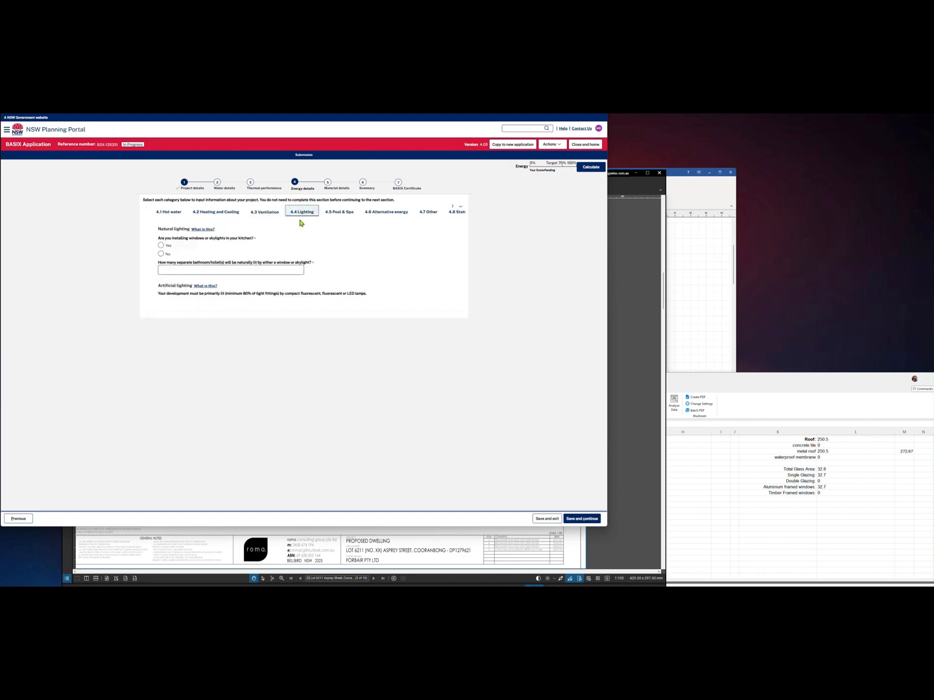
pyautogui.click(638, 350)
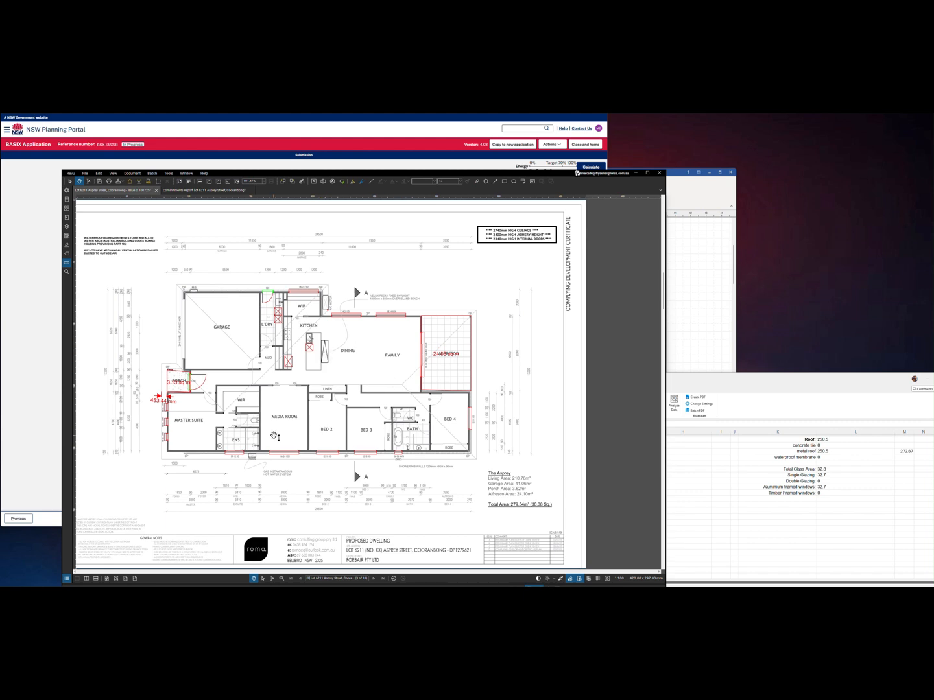
pyautogui.click(52, 379)
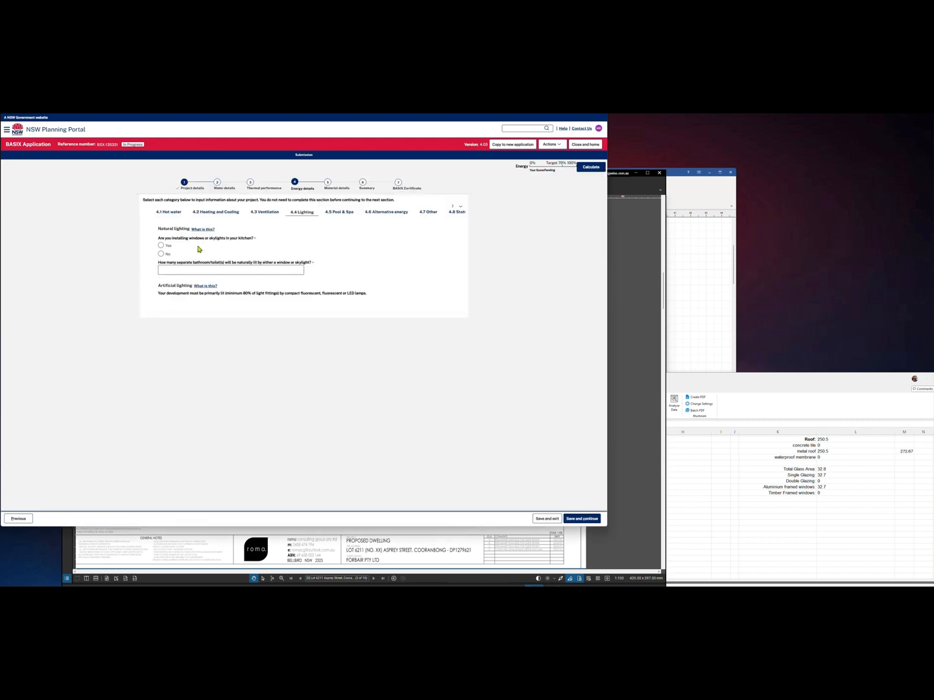
pyautogui.click(163, 248)
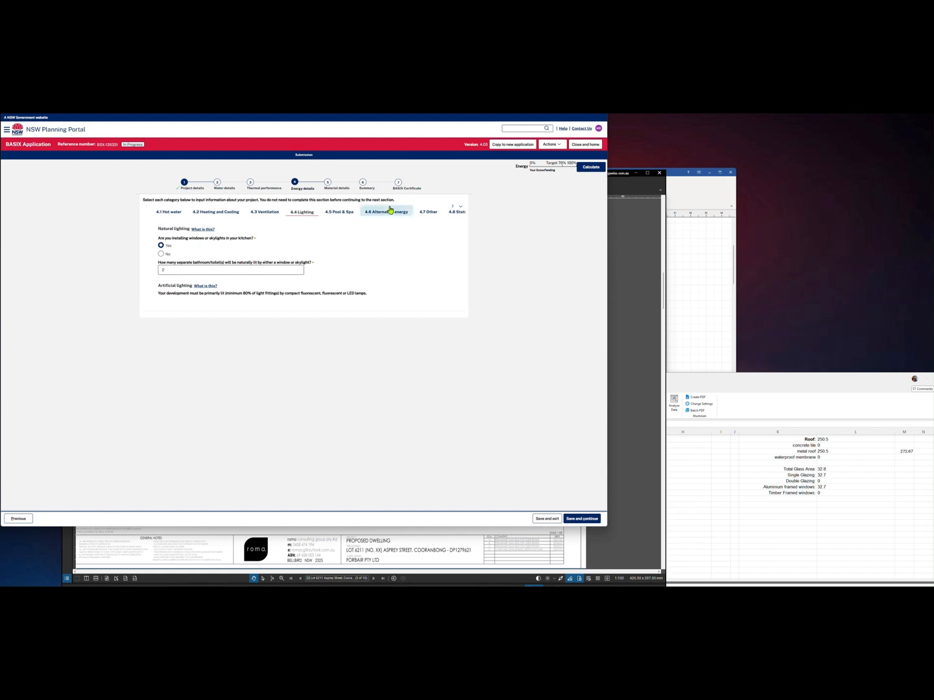
# Under Other energy, choose gas cooktop & electric oven, outdoor drying line Yes, indoor No
pyautogui.click(352, 213)
pyautogui.click(391, 213)
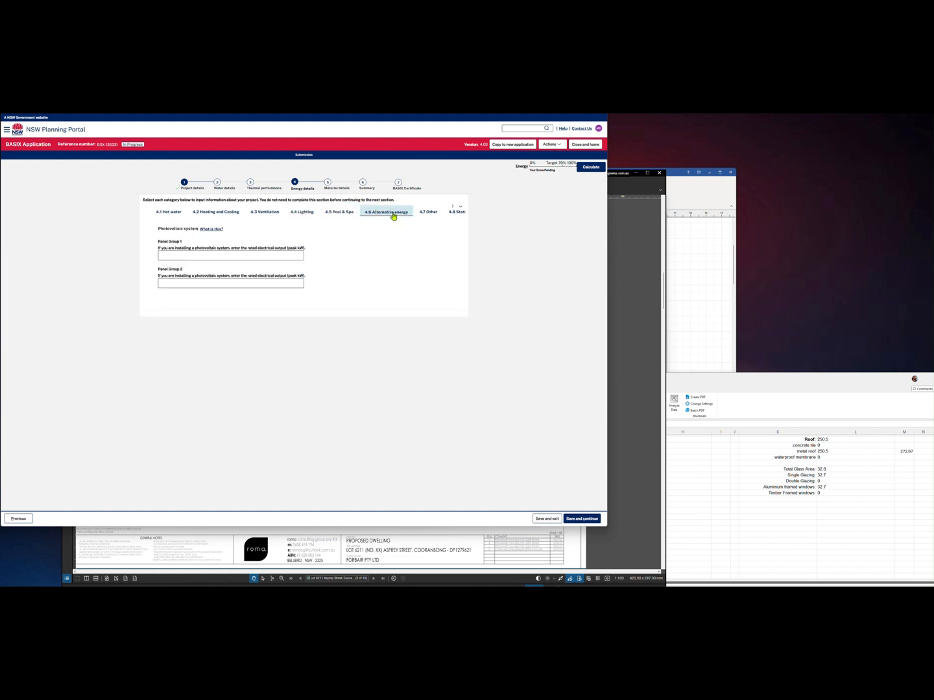
pyautogui.click(428, 212)
pyautogui.click(242, 247)
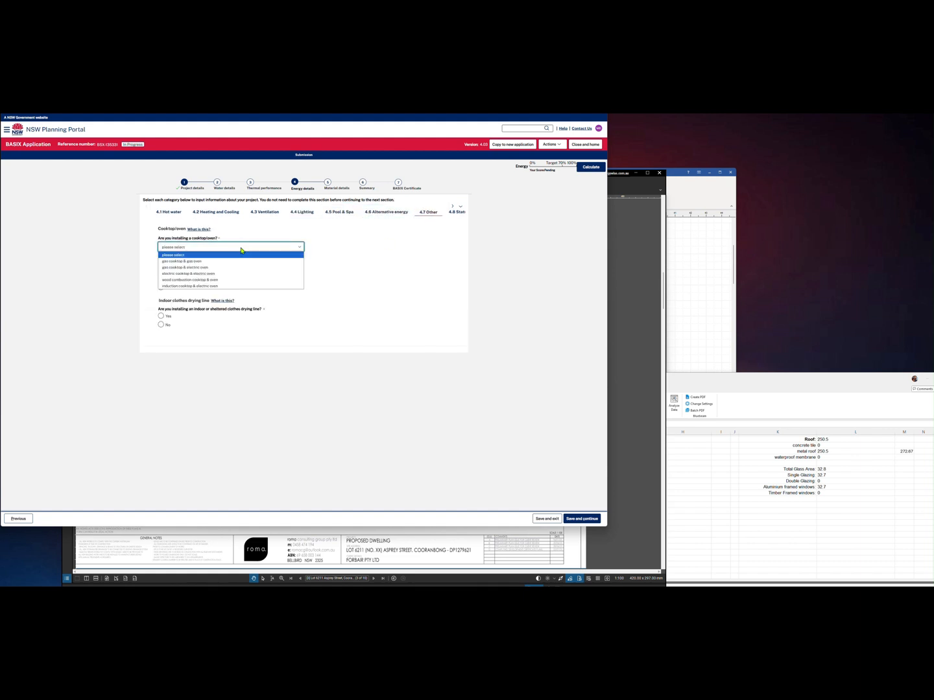
pyautogui.click(212, 267)
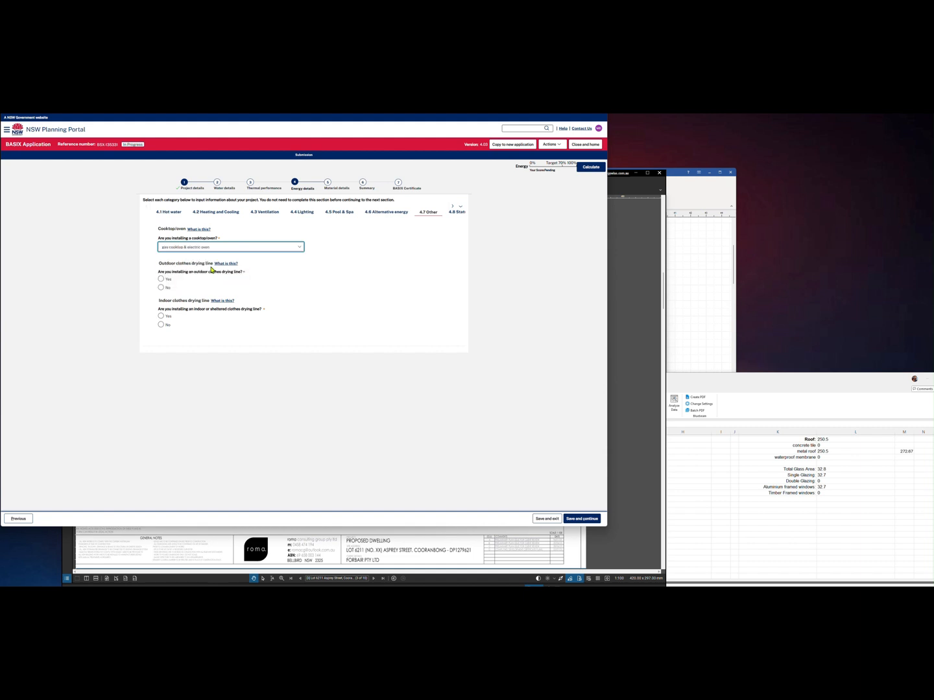
pyautogui.click(160, 279)
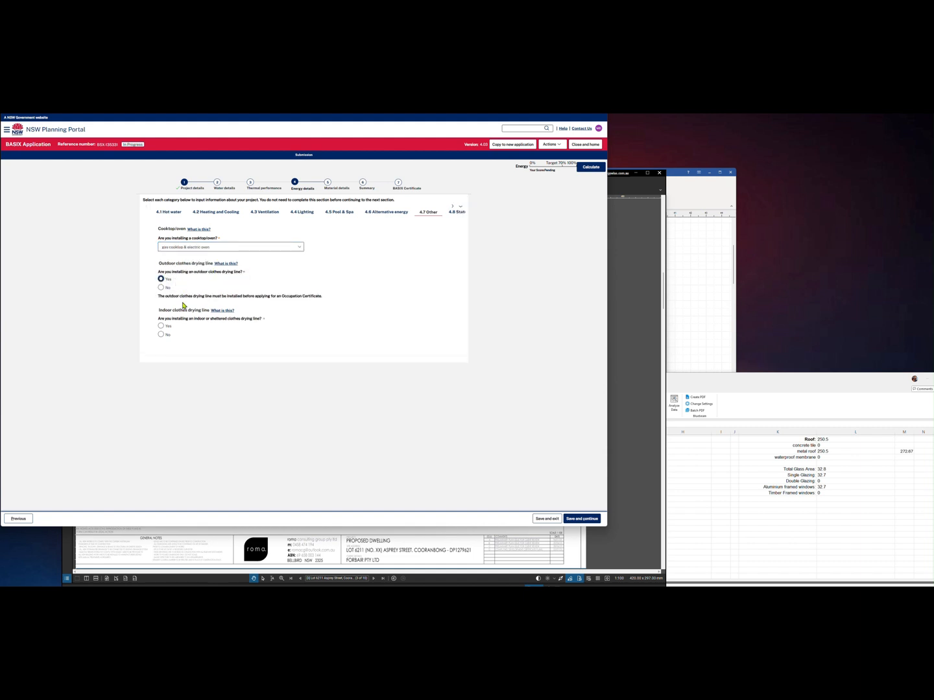
pyautogui.click(168, 335)
# Compare the 1.4 Site details answers against the site plan drawing
pyautogui.click(456, 213)
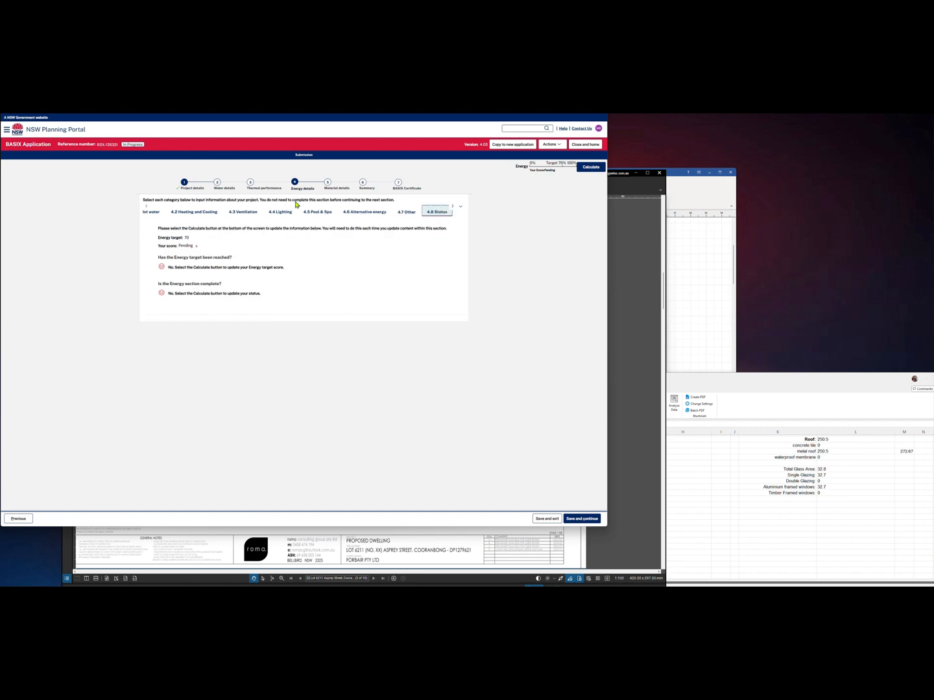
pyautogui.click(190, 188)
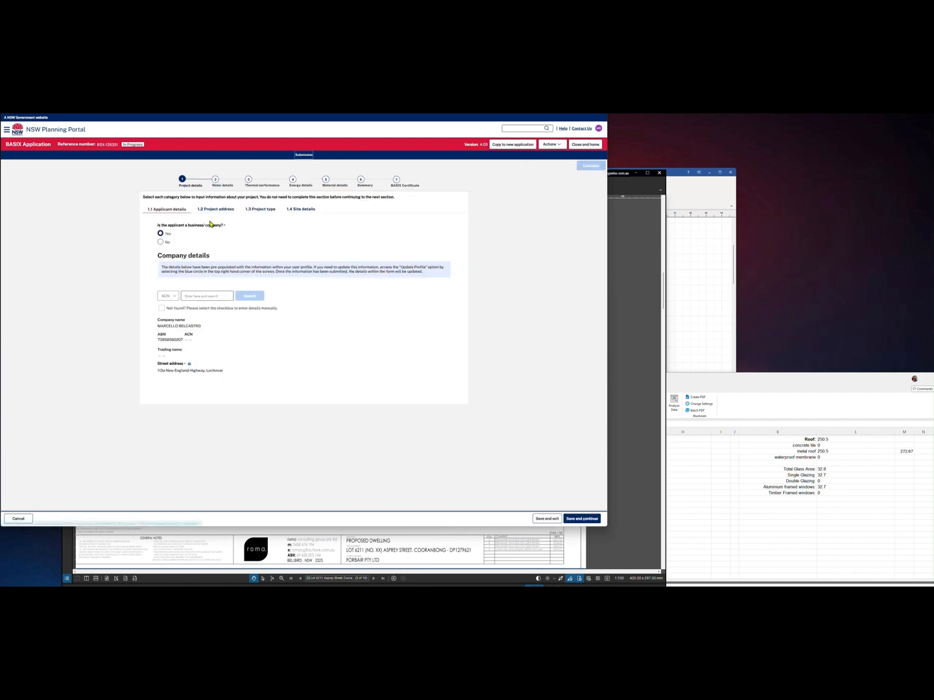
pyautogui.click(301, 208)
pyautogui.click(627, 286)
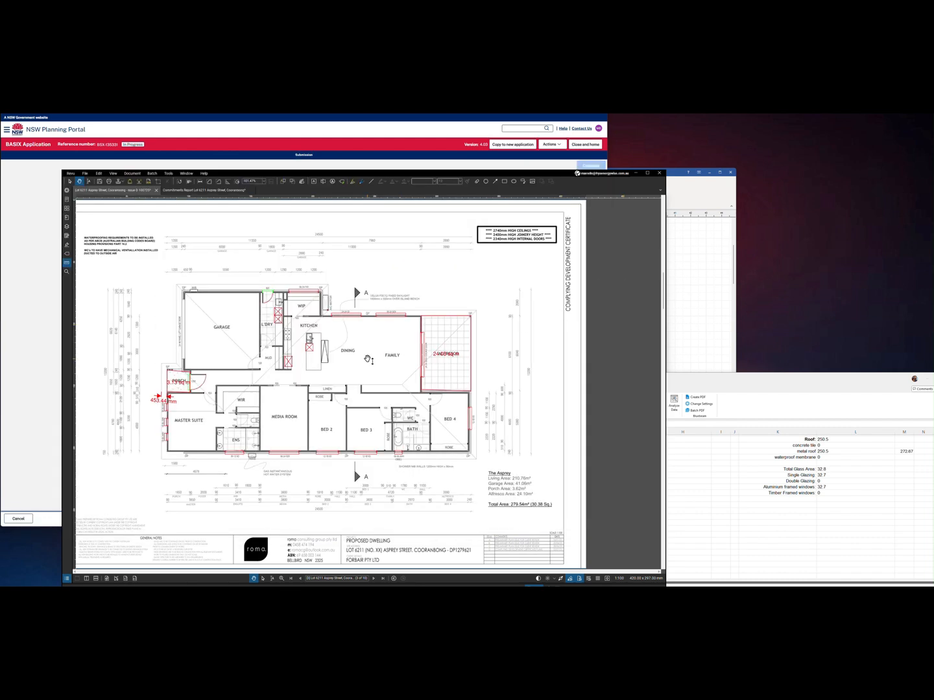
pyautogui.scroll(2, 368, 361)
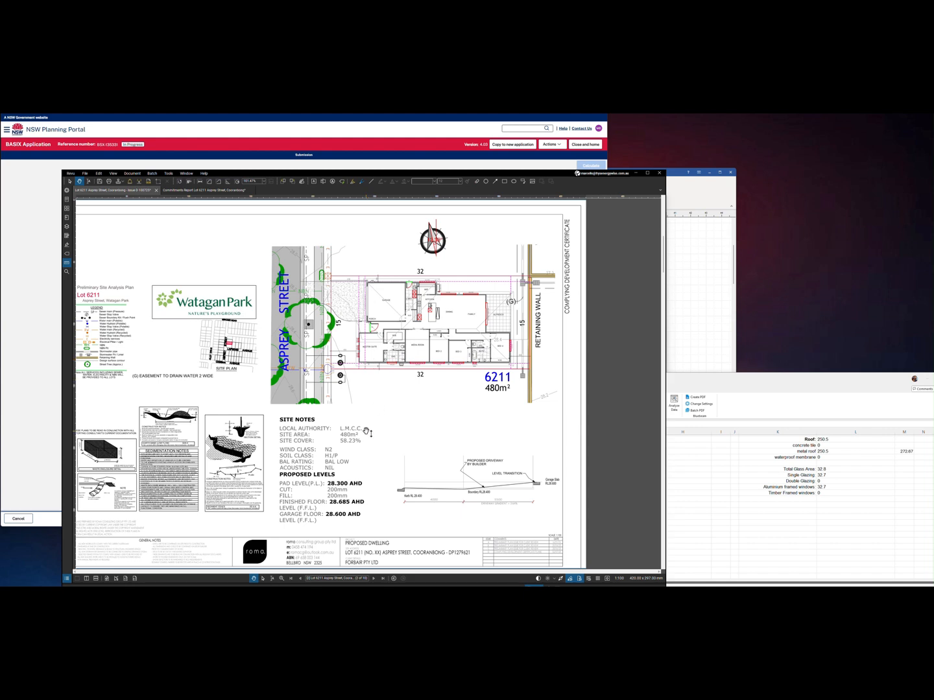
# Go to the application summary and calculate the BASIX scores
pyautogui.click(53, 388)
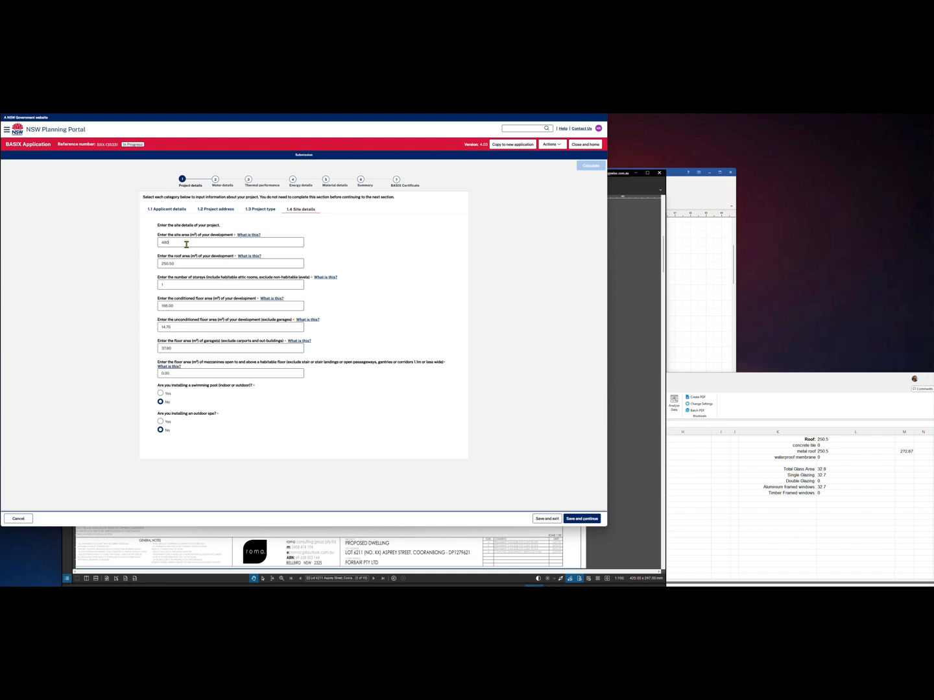
pyautogui.click(363, 183)
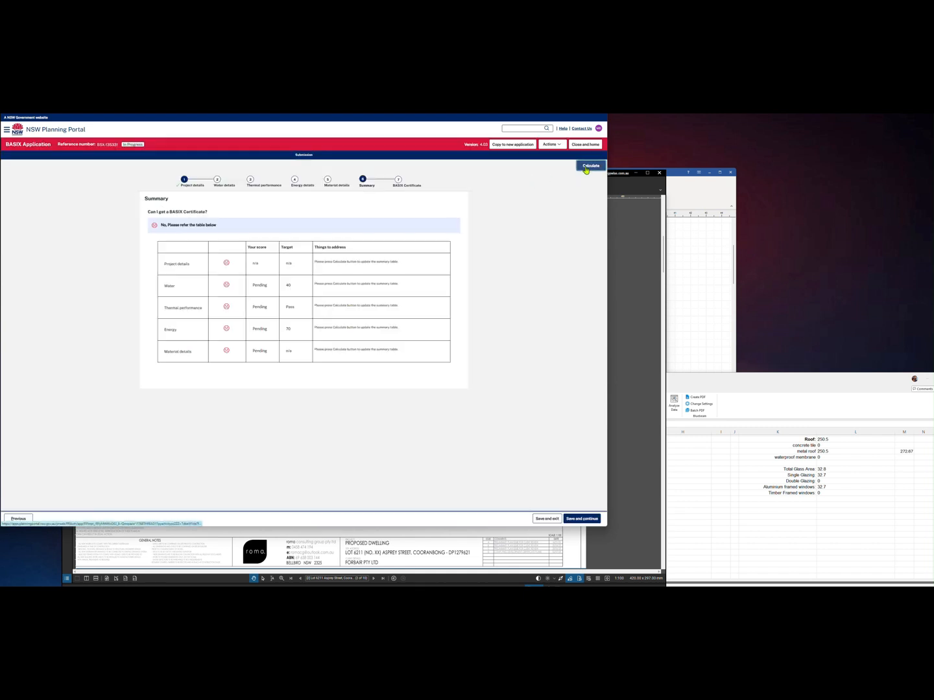
pyautogui.click(587, 166)
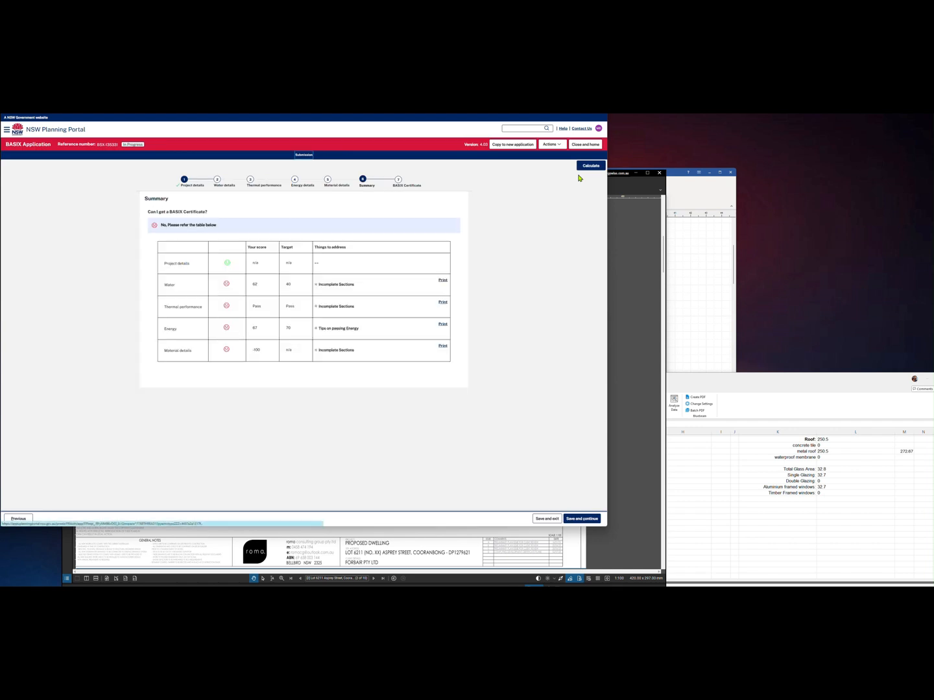
# Review the incomplete Water sections, enter the garden and lawn area, and recalculate
pyautogui.click(316, 286)
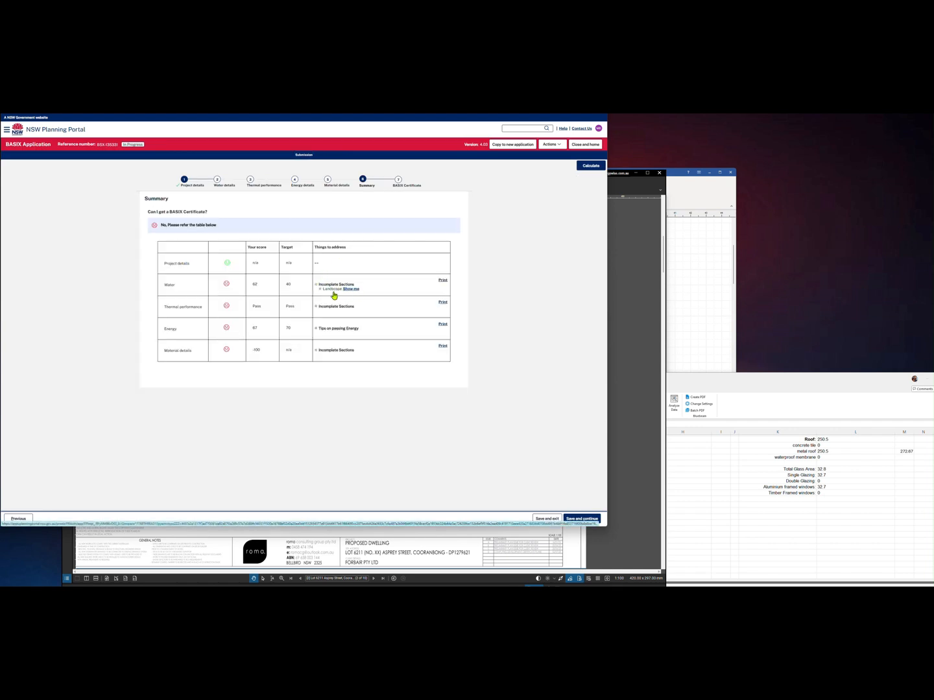
pyautogui.click(322, 290)
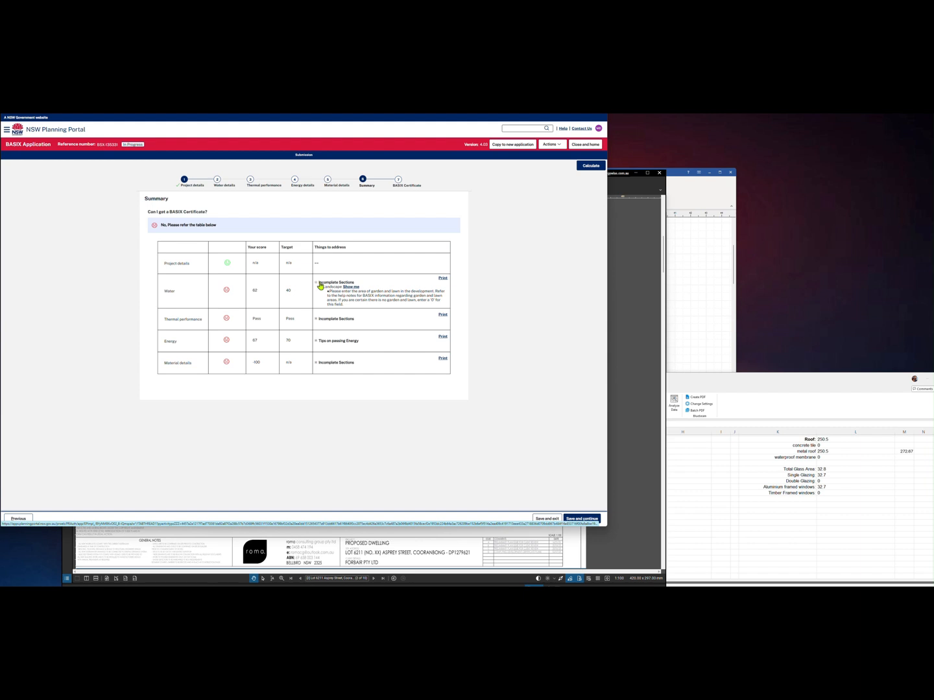
pyautogui.click(219, 186)
pyautogui.click(213, 250)
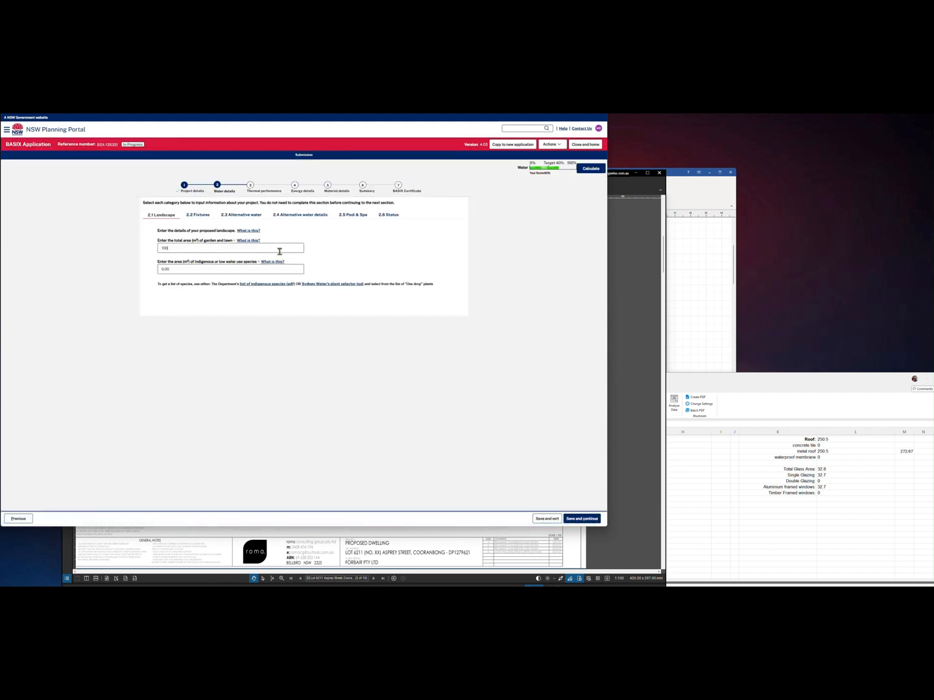
pyautogui.click(366, 189)
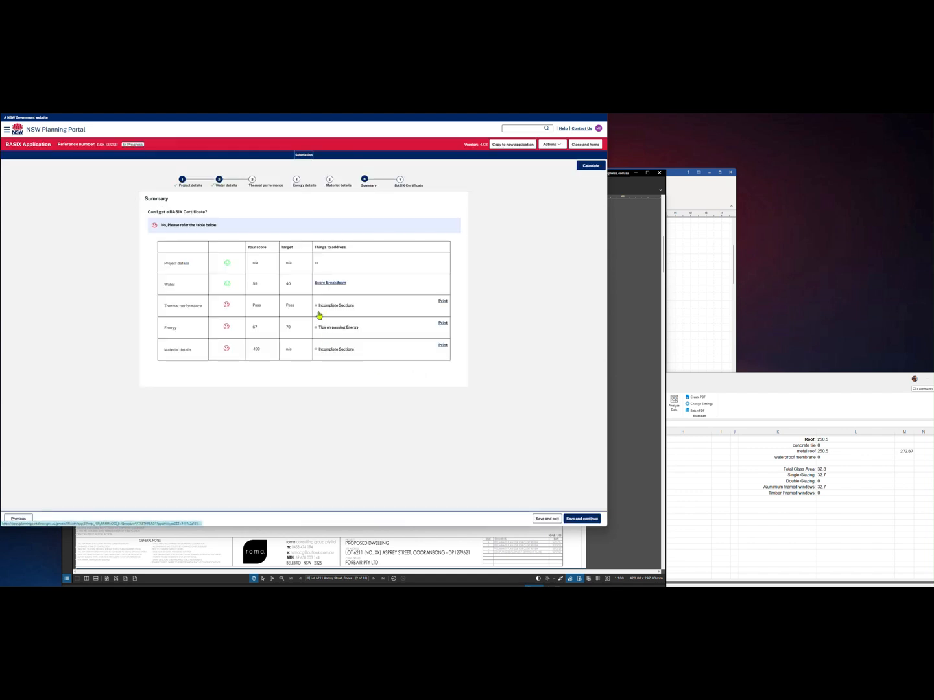
# Give internal wall type 1 an H2 treated softwood frame and recalculate the scores
pyautogui.click(319, 306)
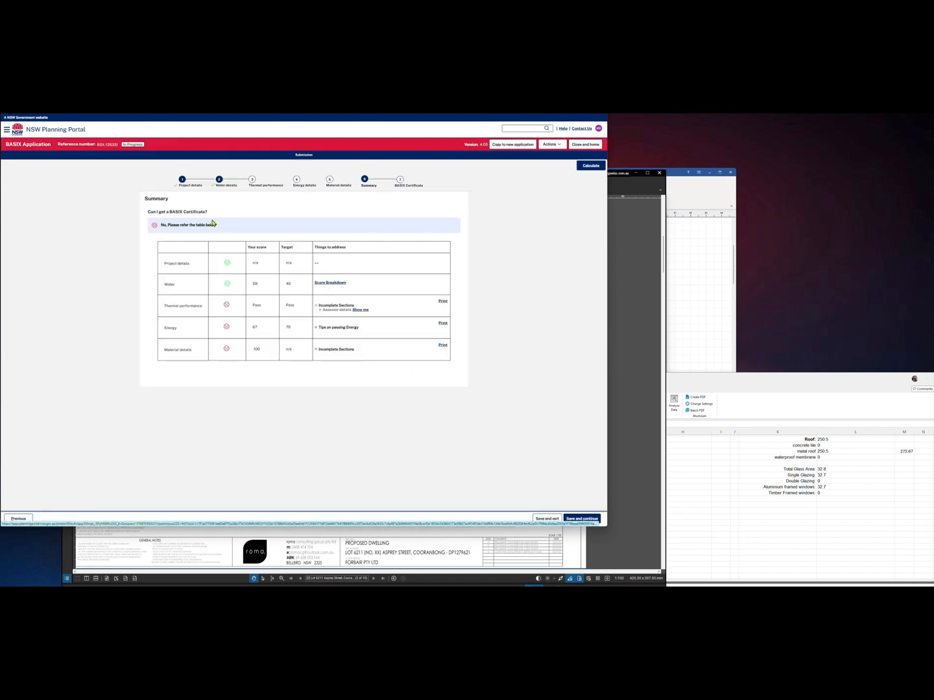
pyautogui.click(315, 329)
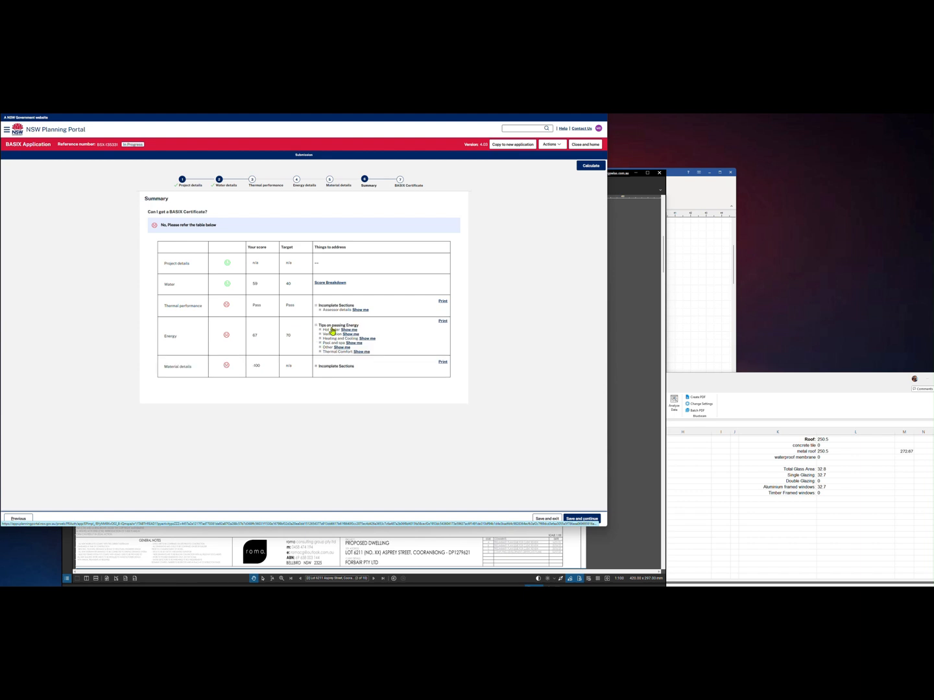
pyautogui.click(317, 366)
pyautogui.click(319, 371)
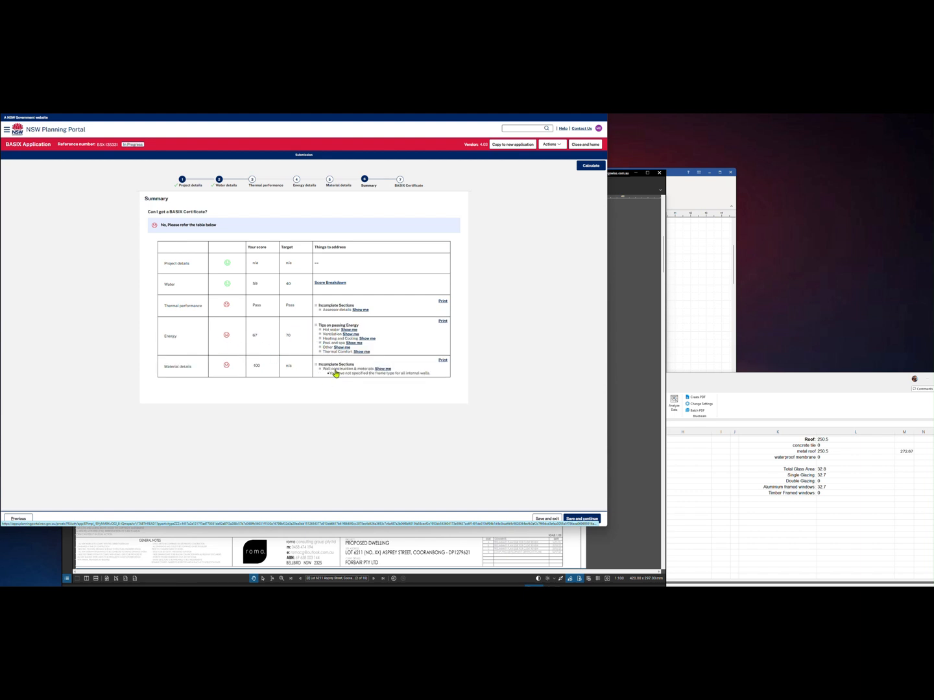
pyautogui.click(388, 370)
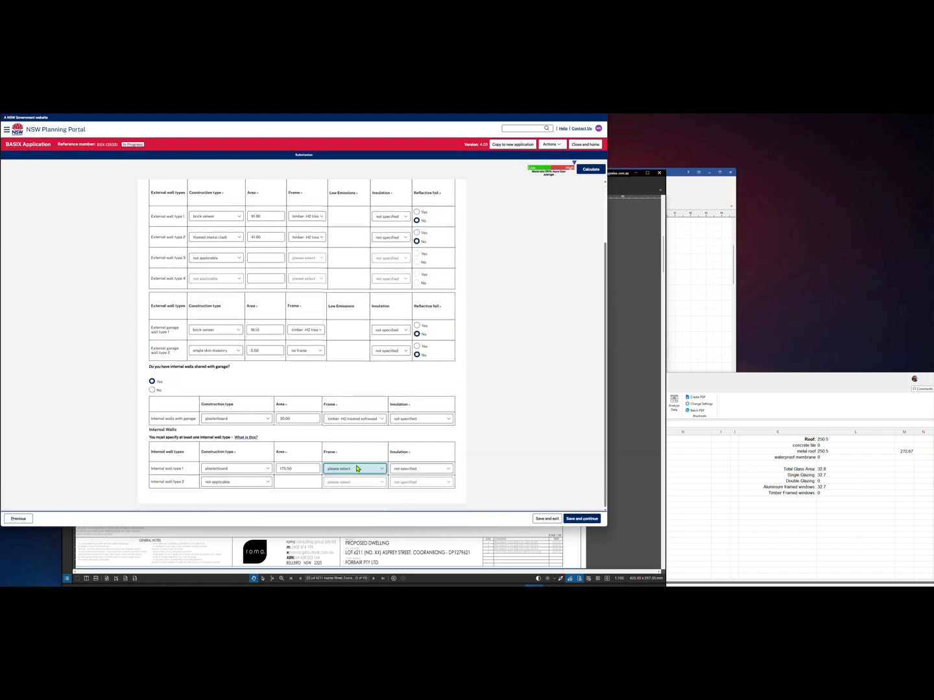
pyautogui.click(354, 468)
pyautogui.click(360, 497)
pyautogui.click(590, 169)
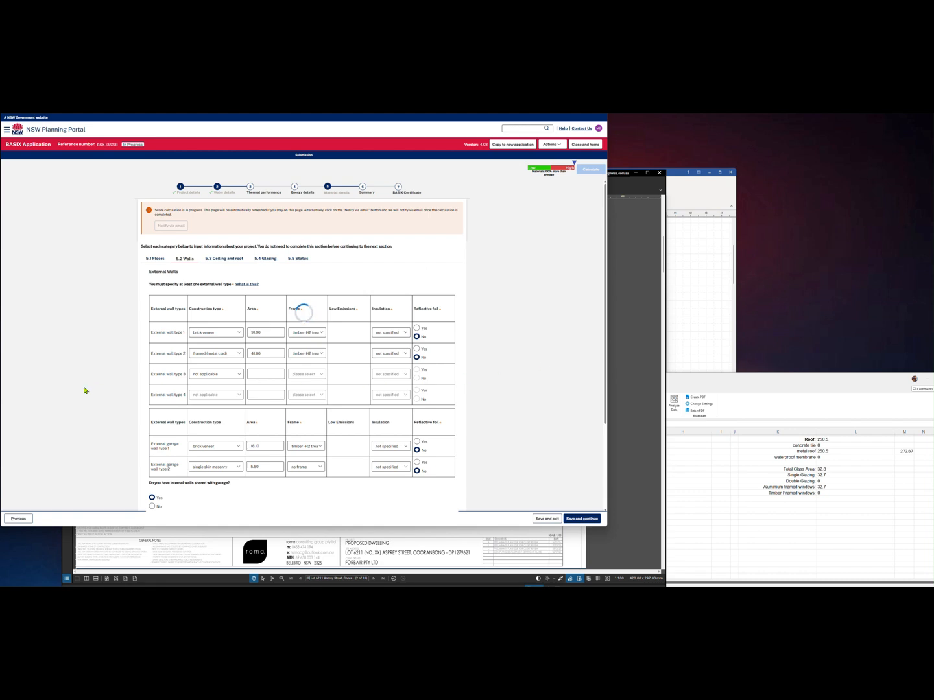
# Move the Excel worksheet aside and place BERS Pro's star-rating analysis panel on the left
pyautogui.click(688, 386)
pyautogui.moveTo(688, 386); pyautogui.dragTo(545, 307)
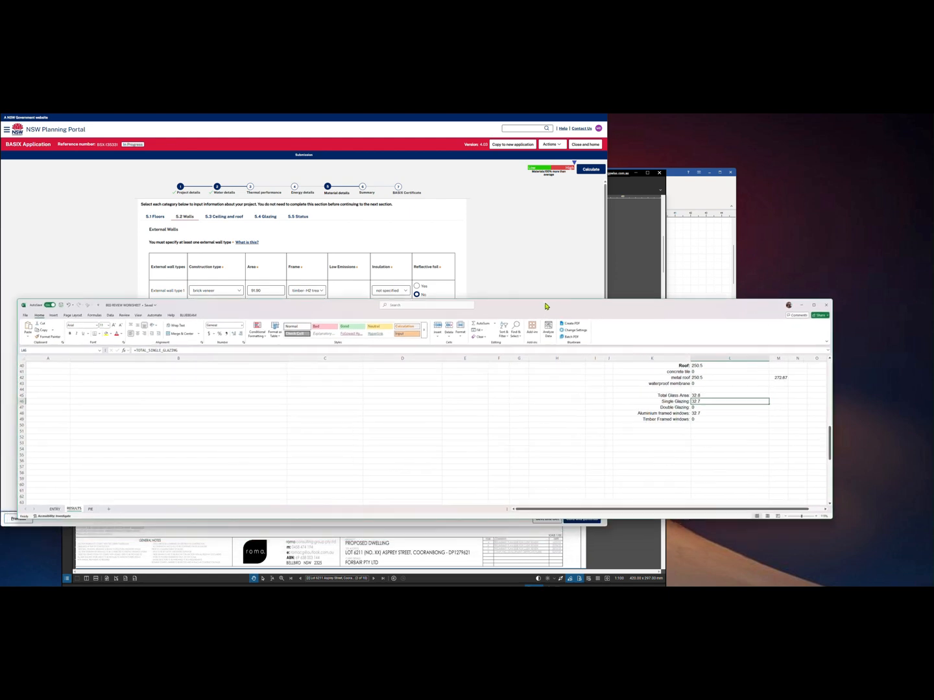
pyautogui.scroll(13, 302, 426)
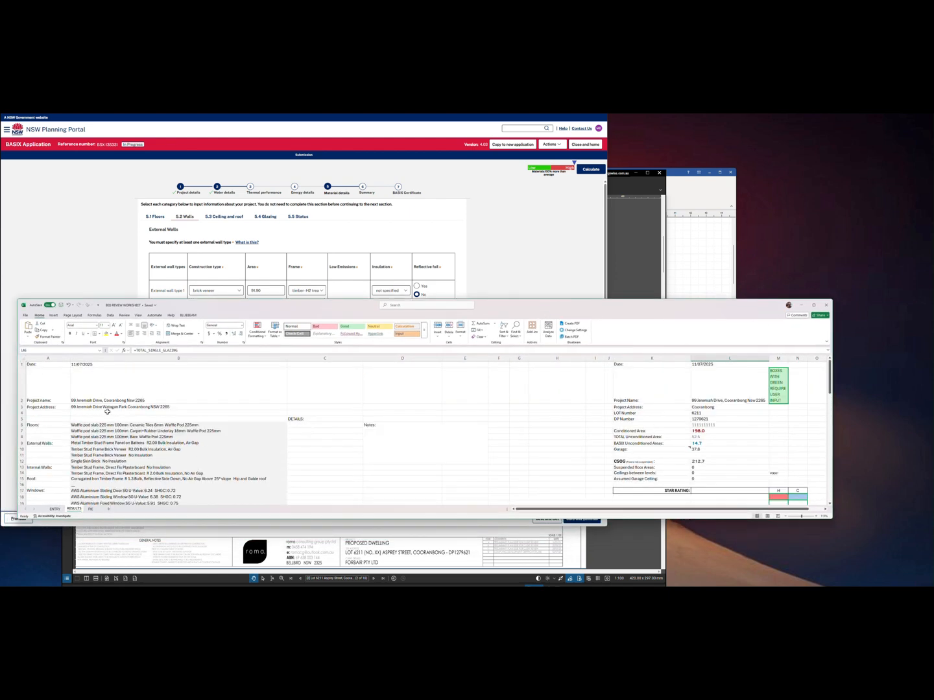
pyautogui.click(696, 273)
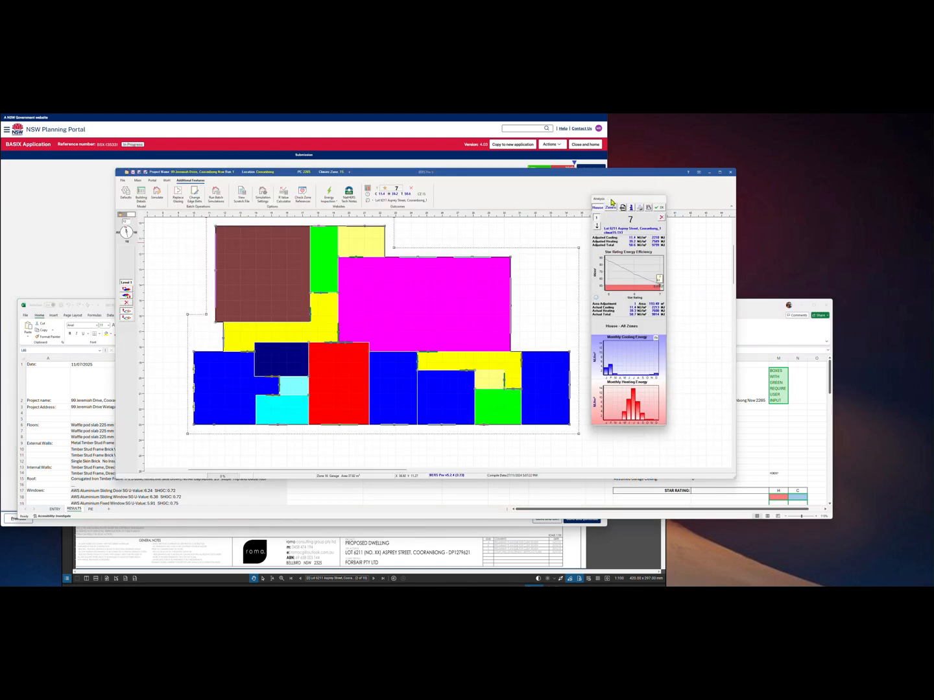
pyautogui.moveTo(610, 201); pyautogui.dragTo(219, 236)
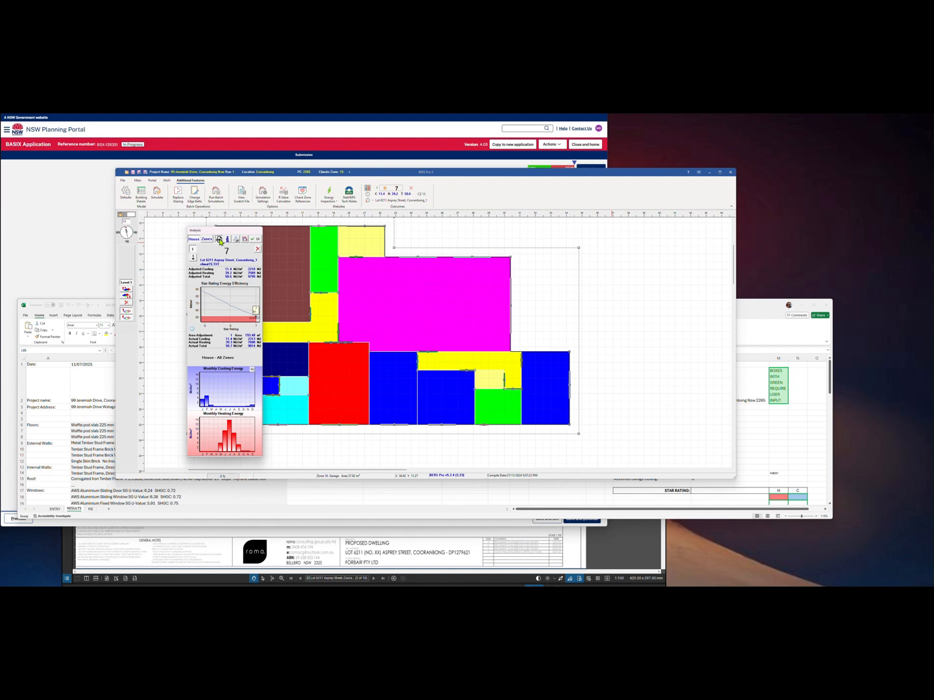
# Export all session simulations to CSV, close the analysis panel, and browse the Documents folder
pyautogui.click(219, 239)
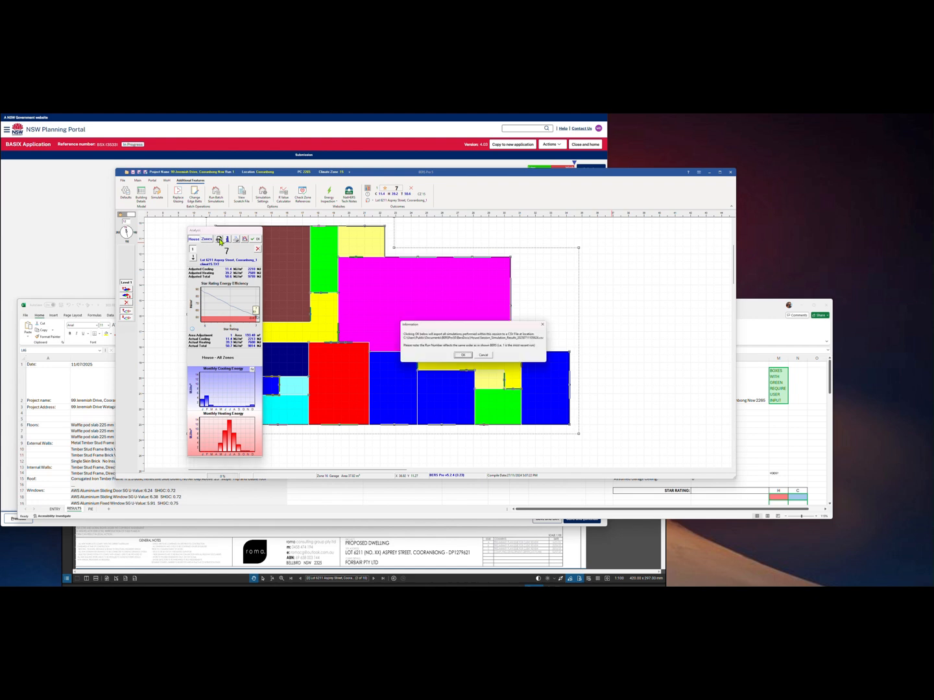
pyautogui.click(463, 356)
pyautogui.click(256, 240)
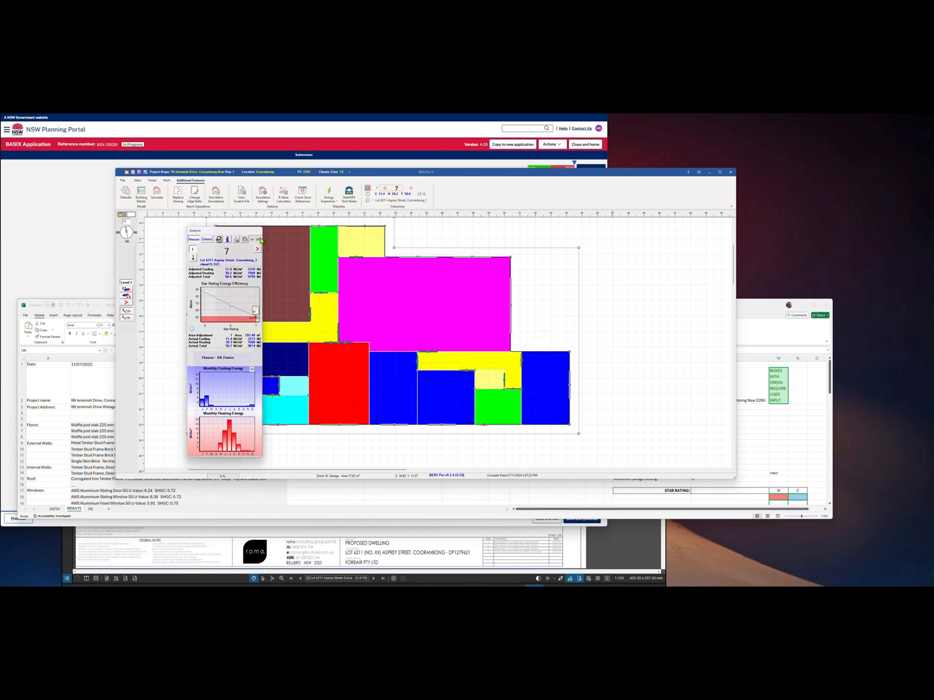
pyautogui.click(559, 584)
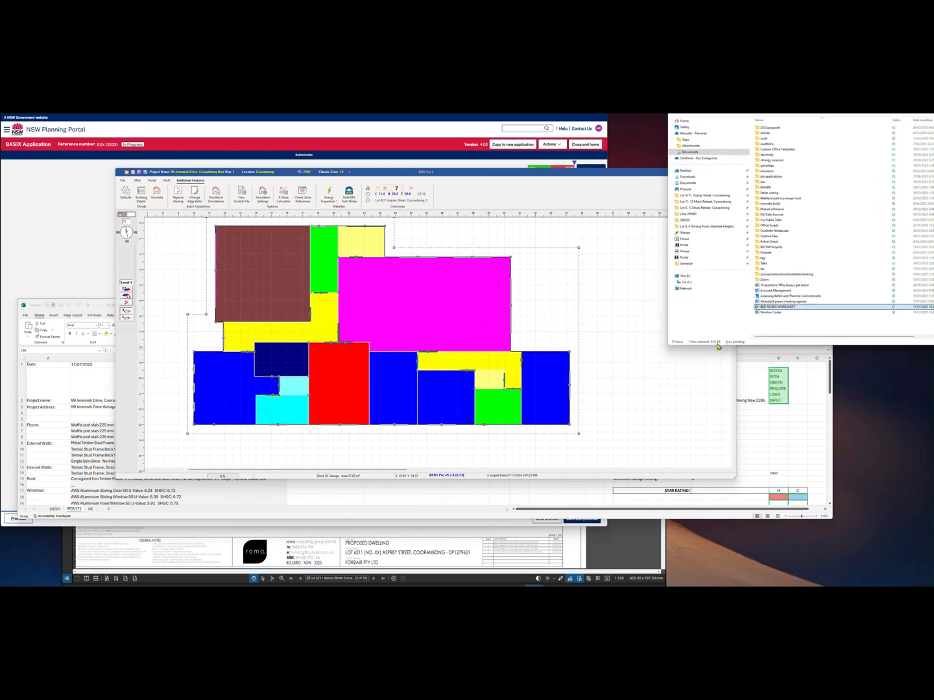
# Open the newest Session_Simulation_Results file from the House folder and copy columns A to M
pyautogui.click(703, 241)
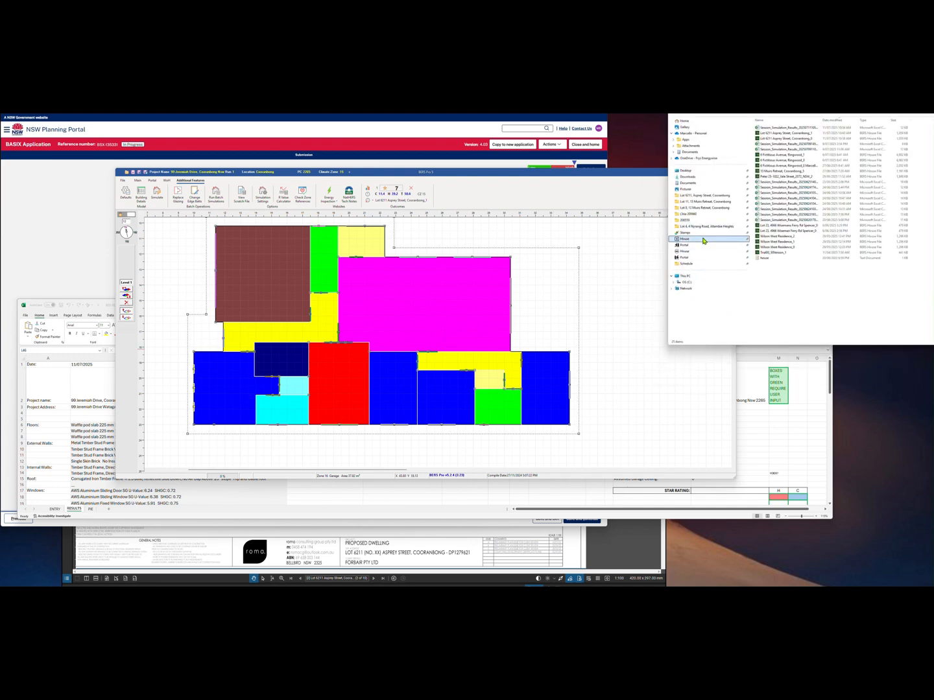
pyautogui.click(775, 129)
pyautogui.doubleClick(775, 129)
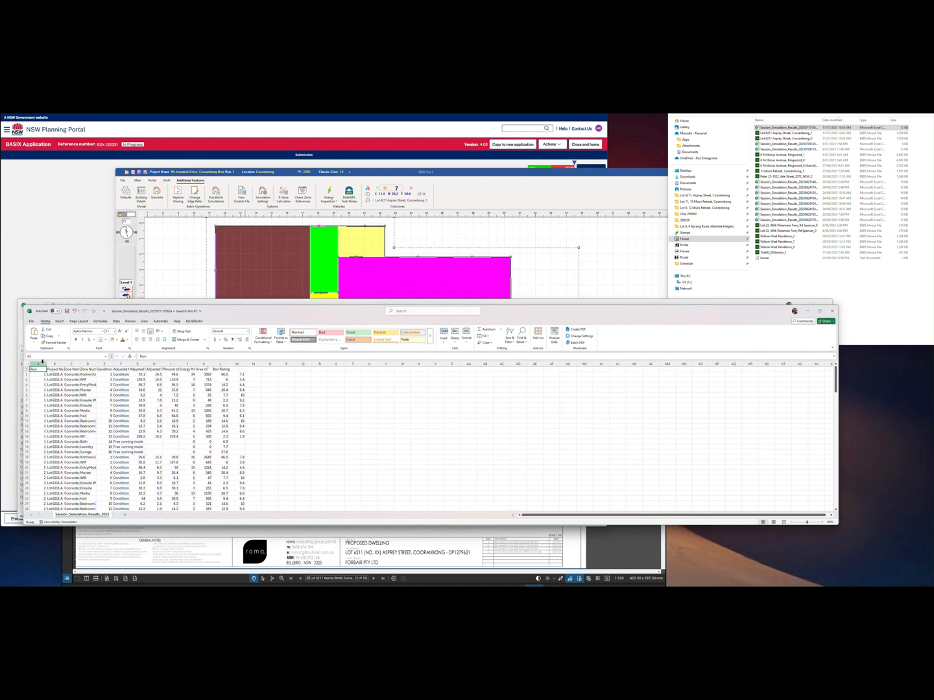
pyautogui.moveTo(43, 363); pyautogui.dragTo(231, 372)
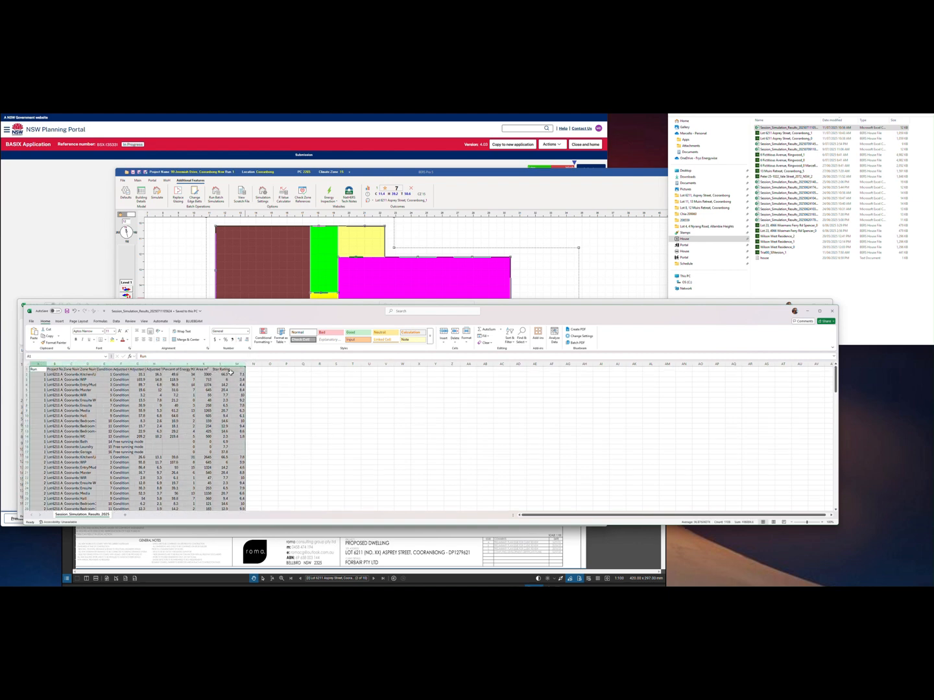
pyautogui.hotkey('ctrl', 'c')
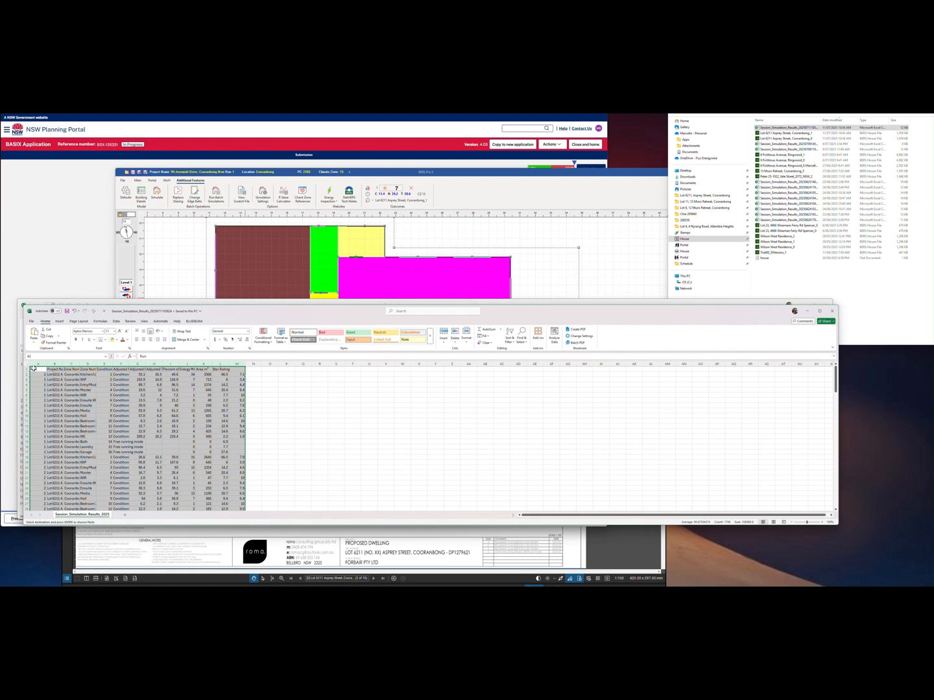
pyautogui.click(75, 380)
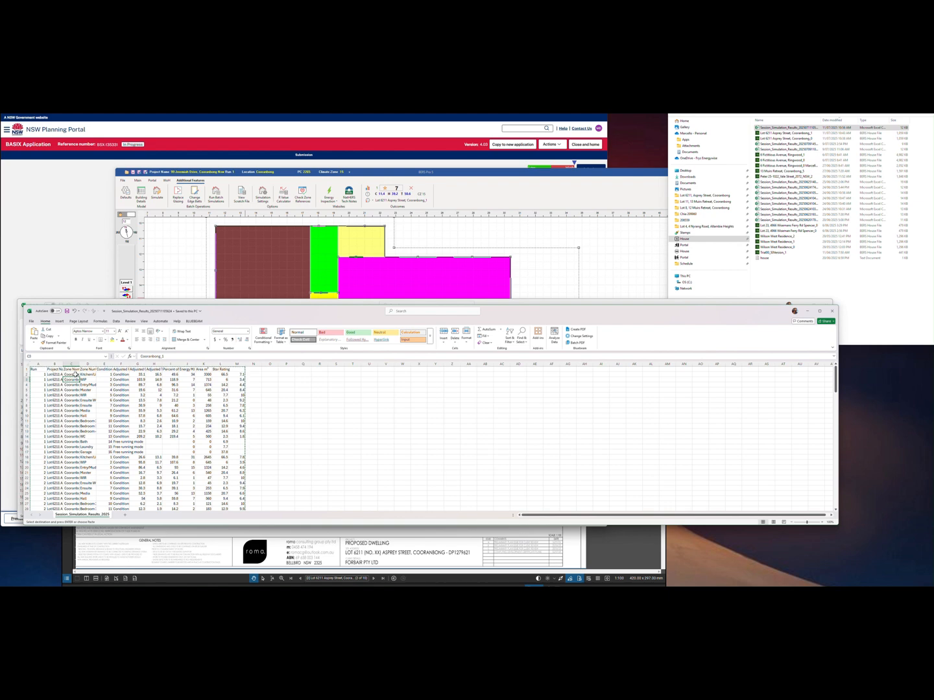
# Delete the Cooranbong cells from column C shifting cells left, then copy columns A to L
pyautogui.moveTo(75, 376); pyautogui.dragTo(70, 493)
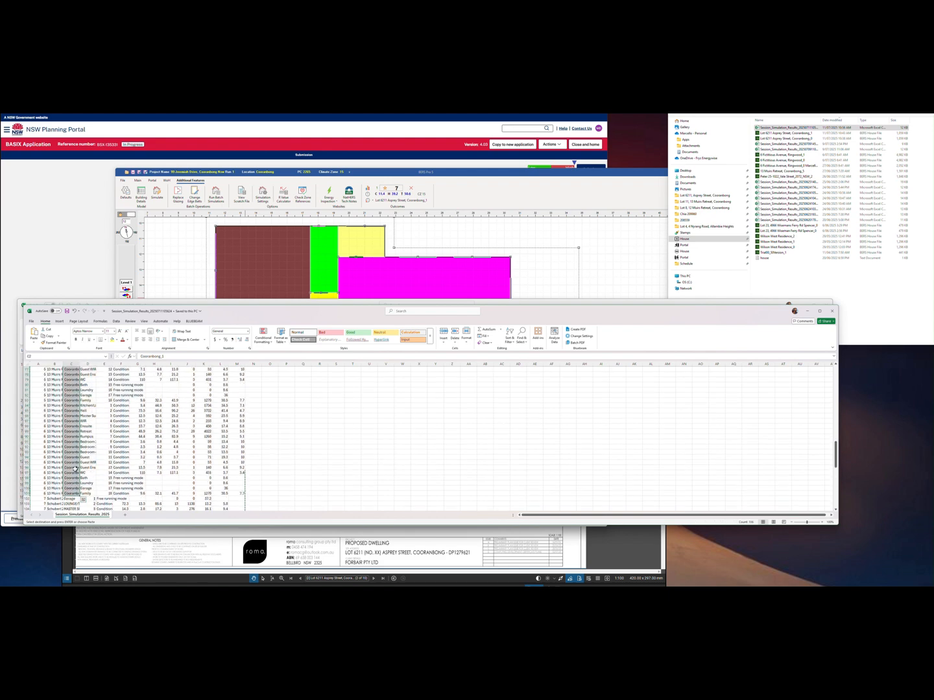
pyautogui.rightClick(68, 381)
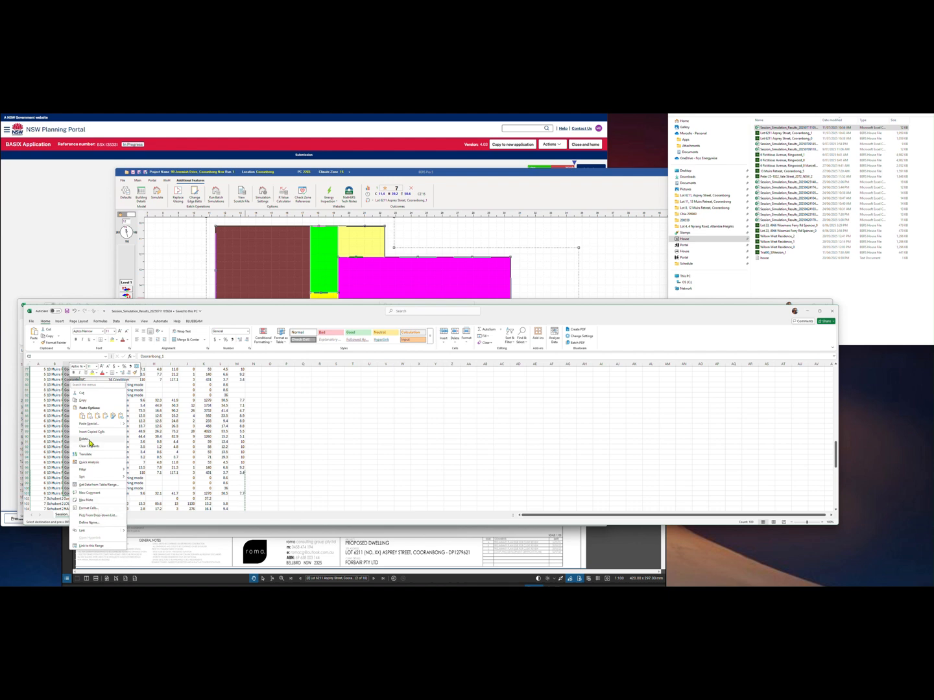
pyautogui.click(91, 440)
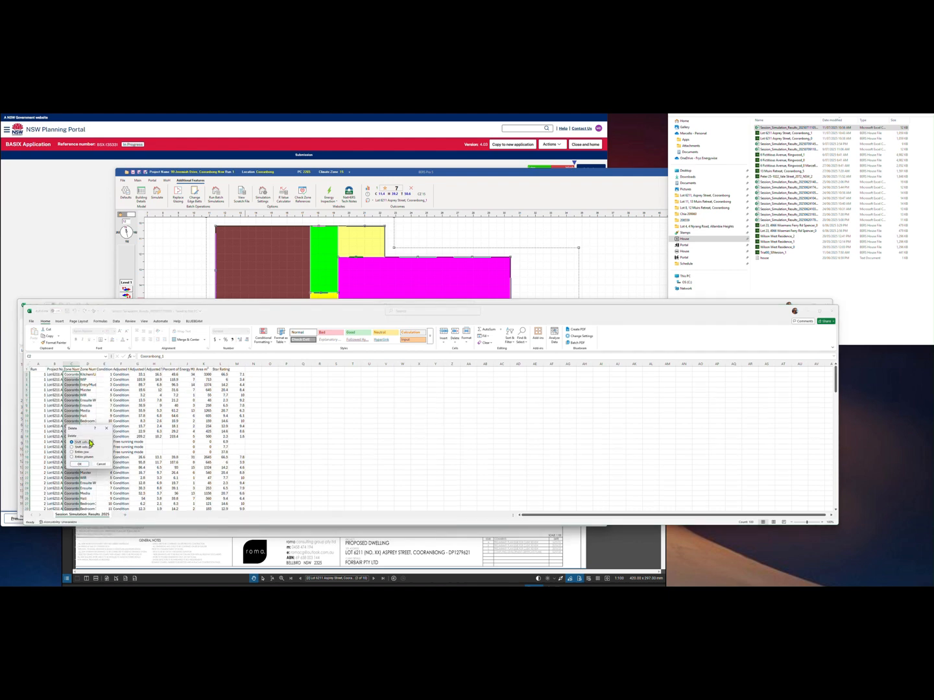
pyautogui.click(80, 464)
pyautogui.moveTo(38, 364); pyautogui.dragTo(213, 379)
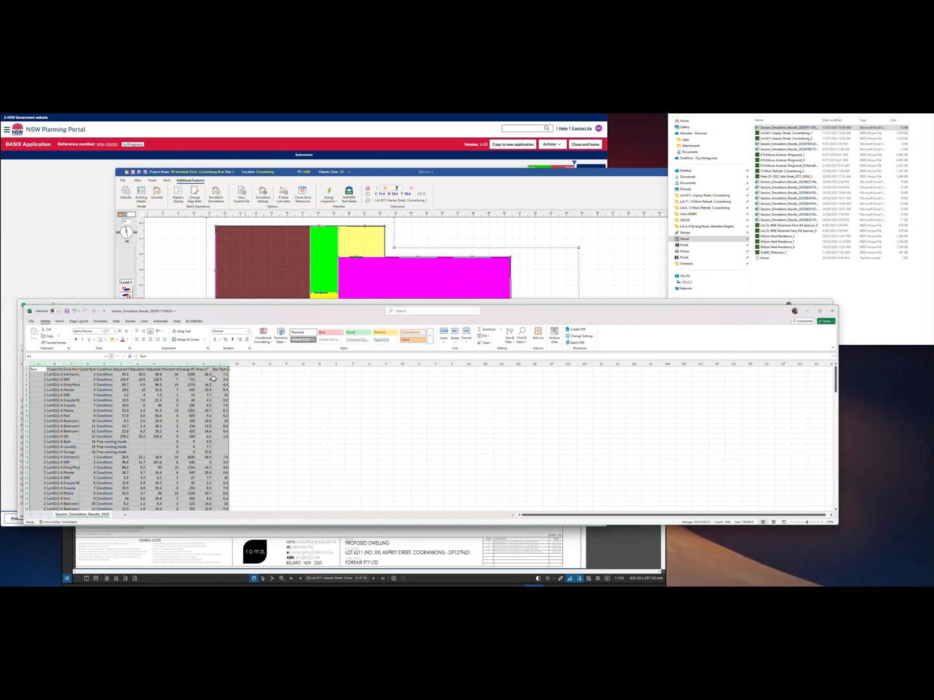
pyautogui.rightClick(146, 380)
pyautogui.click(170, 395)
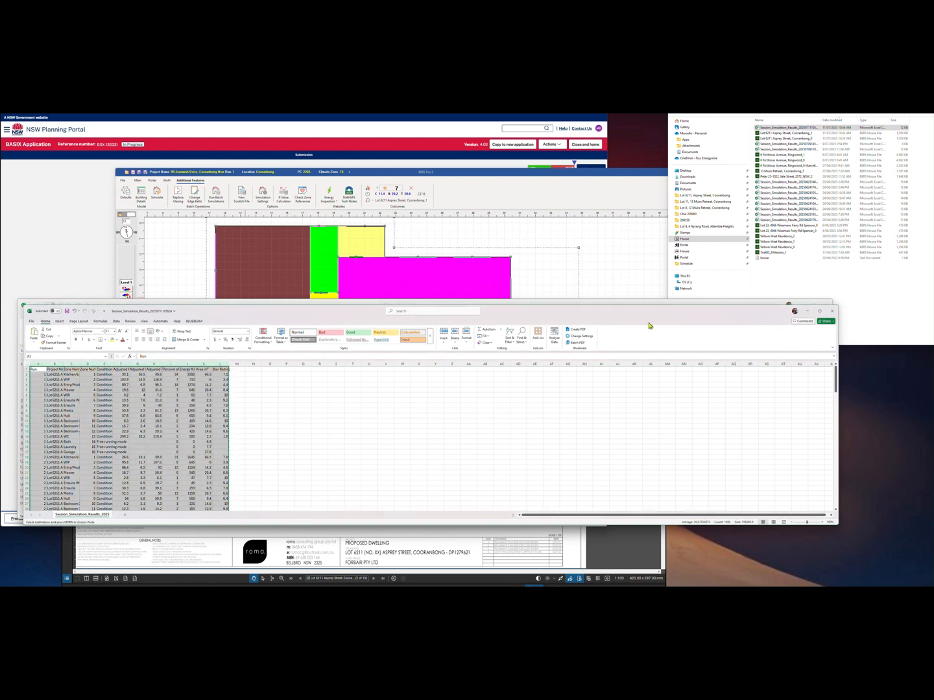
# Paste the copied simulation results into columns A to L of the PIE sheet
pyautogui.click(721, 304)
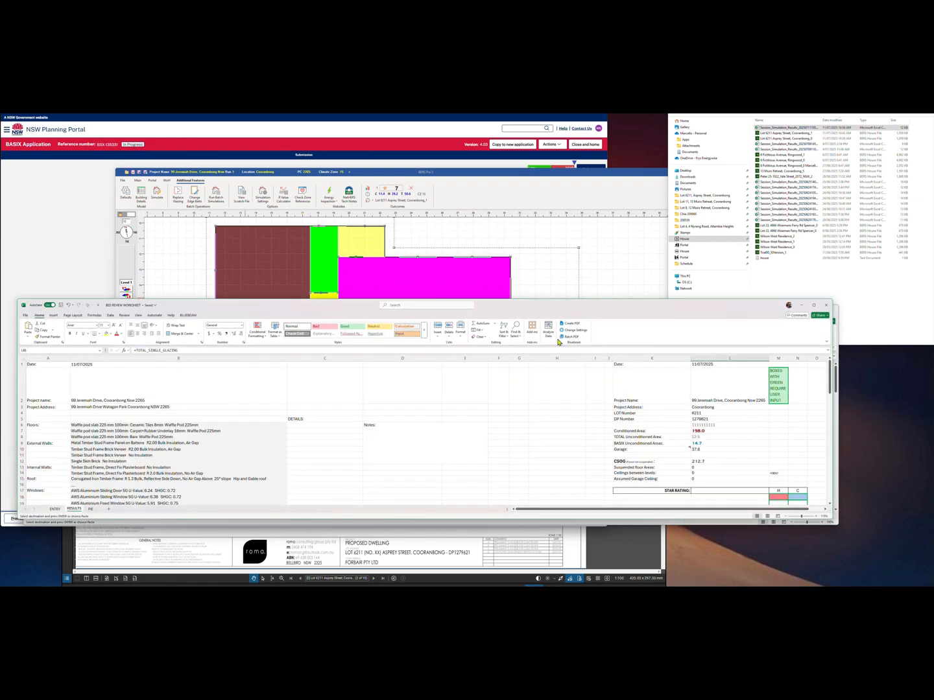
pyautogui.click(91, 509)
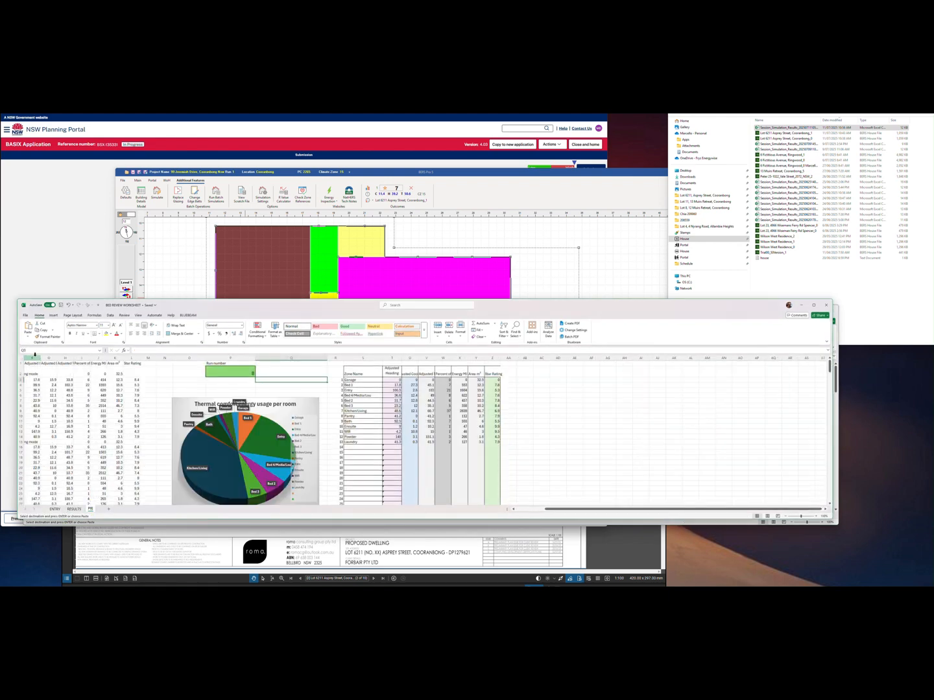
pyautogui.moveTo(133, 357); pyautogui.dragTo(16, 360)
pyautogui.moveTo(16, 360); pyautogui.dragTo(16, 360)
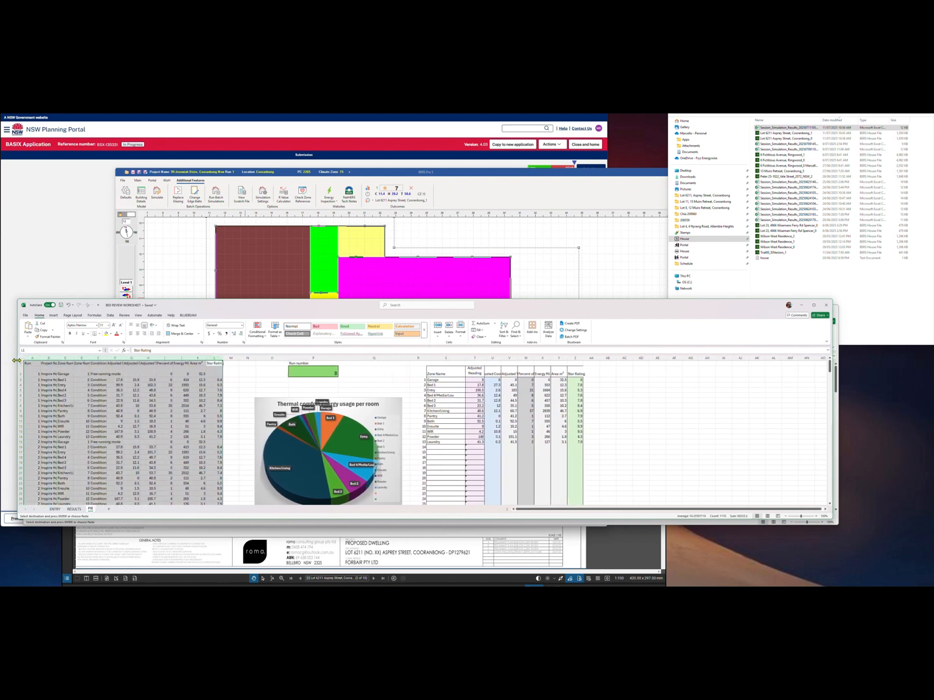
pyautogui.hotkey('ctrl', 'v')
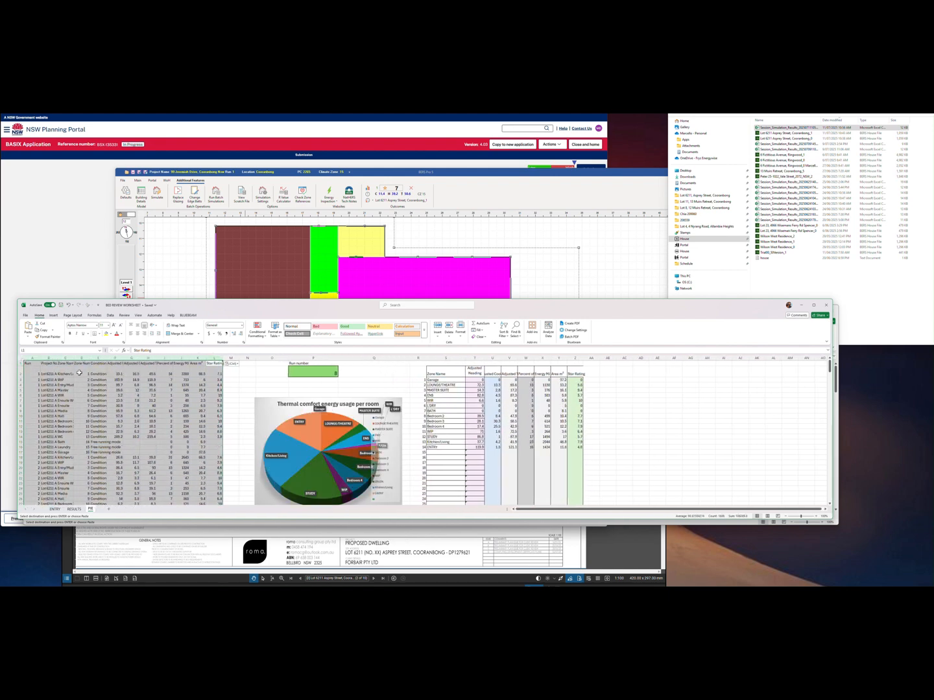
# Set the run number to 5 and inspect the per-room pie chart
pyautogui.click(310, 370)
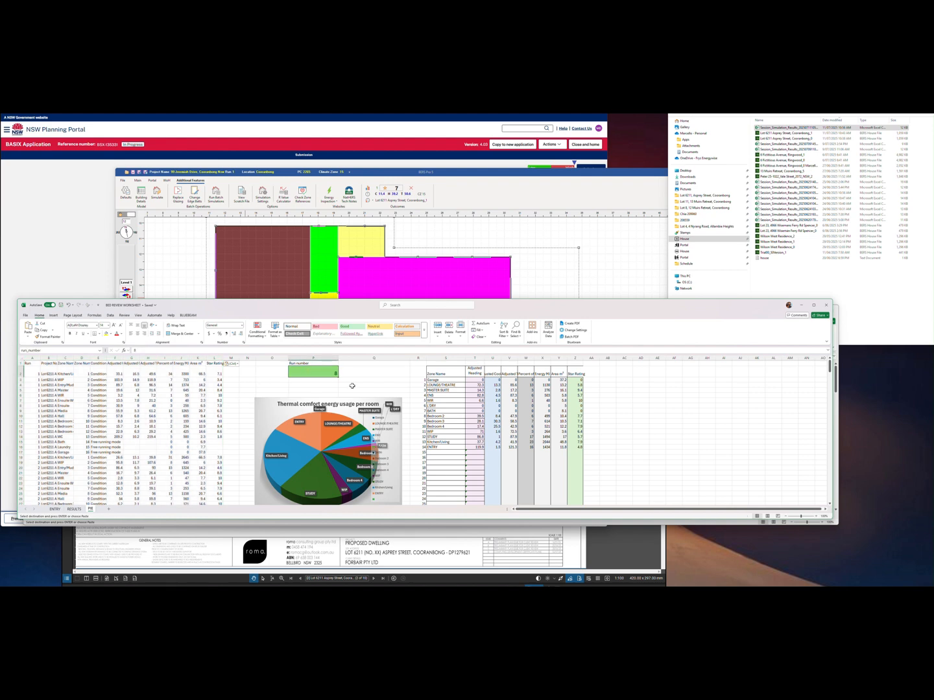
pyautogui.write('5')
pyautogui.click(352, 386)
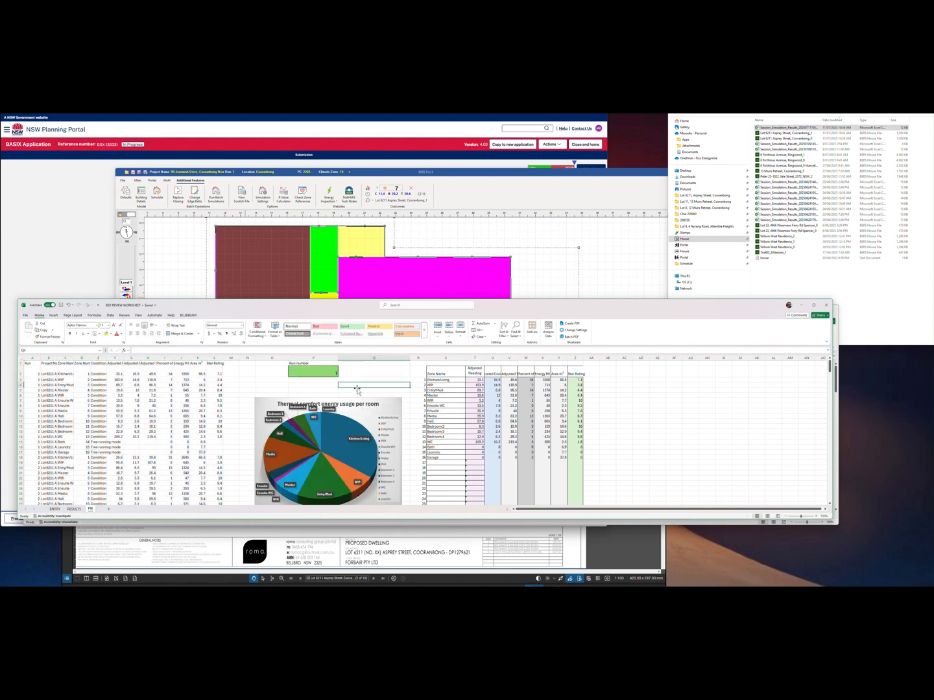
pyautogui.scroll(-1, 350, 410)
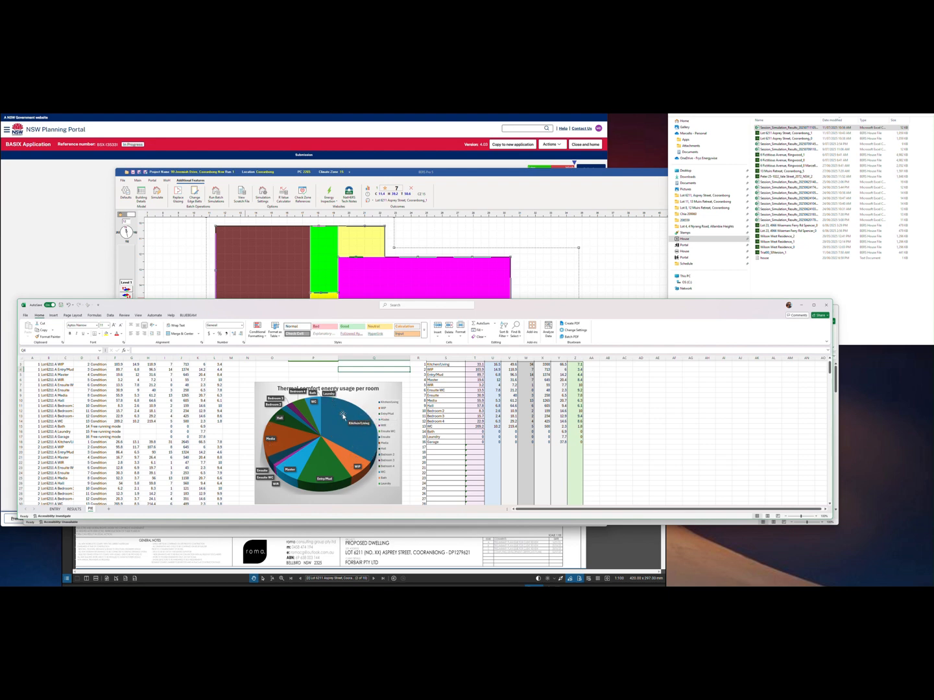
pyautogui.click(344, 413)
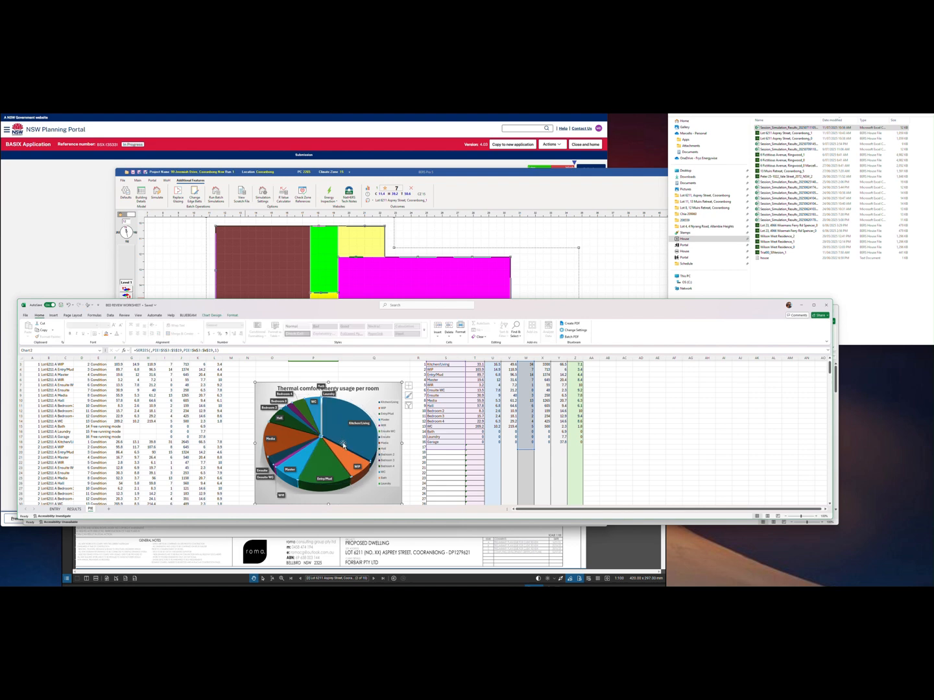
pyautogui.click(389, 392)
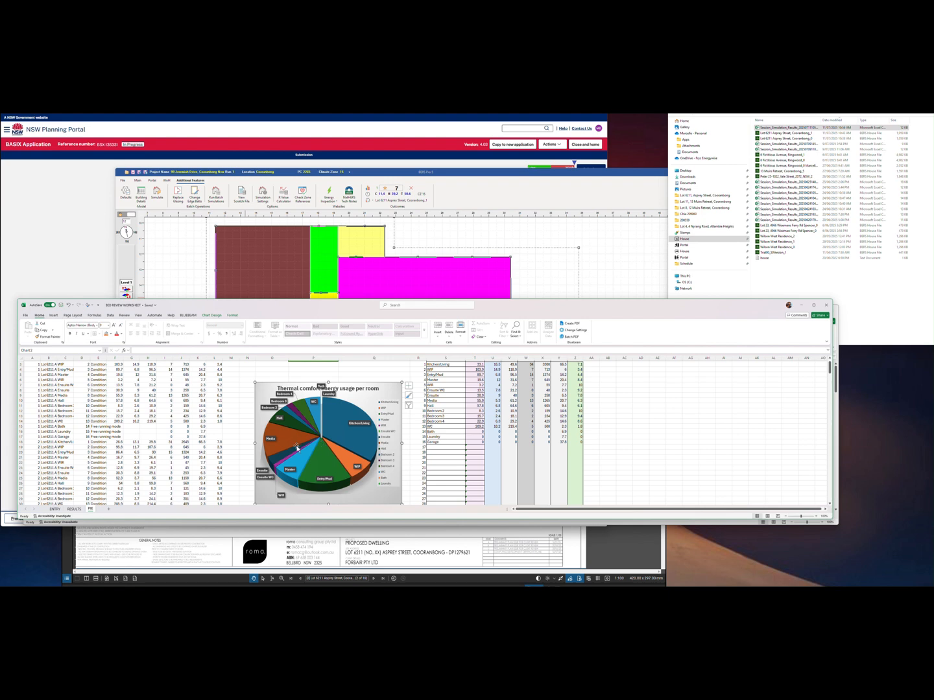
pyautogui.moveTo(295, 447)
pyautogui.scroll(-1, 318, 445)
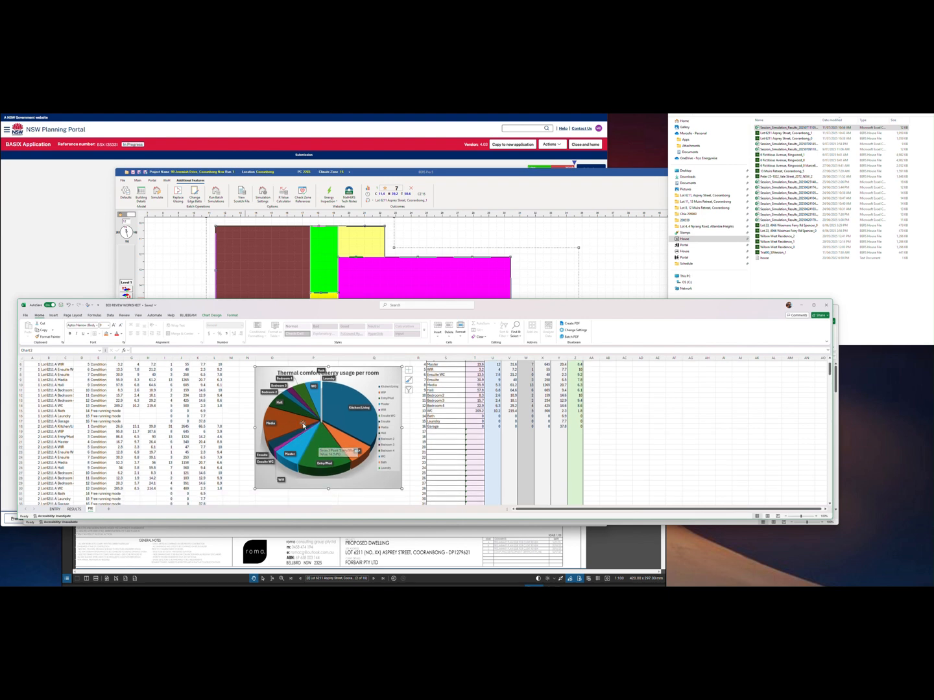
pyautogui.scroll(2, 318, 444)
# Change the run number to 4, then 8, and move to the RESULTS sheet
pyautogui.click(336, 375)
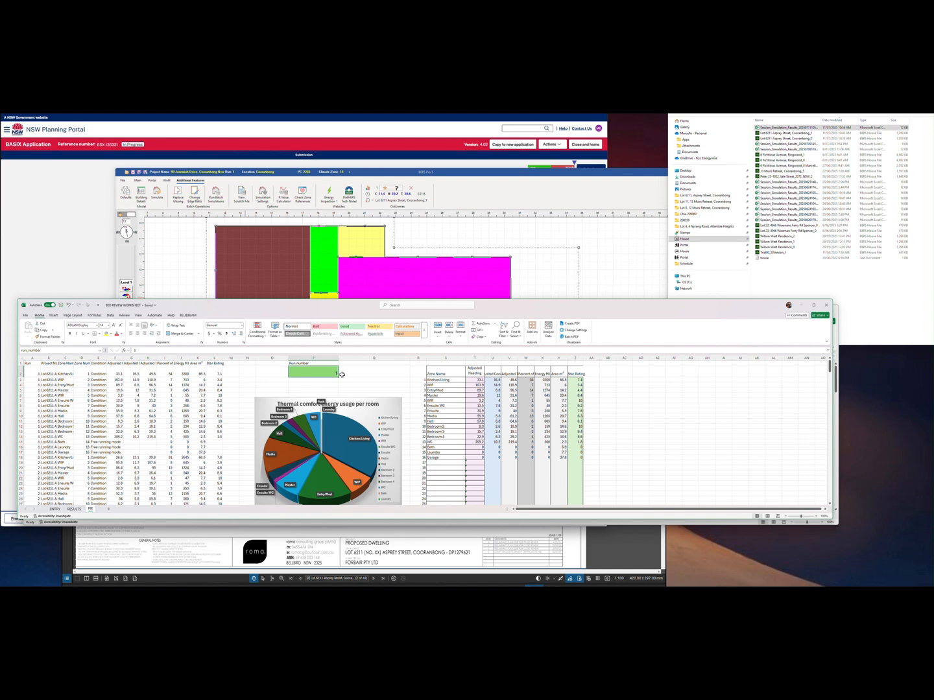
pyautogui.write('4')
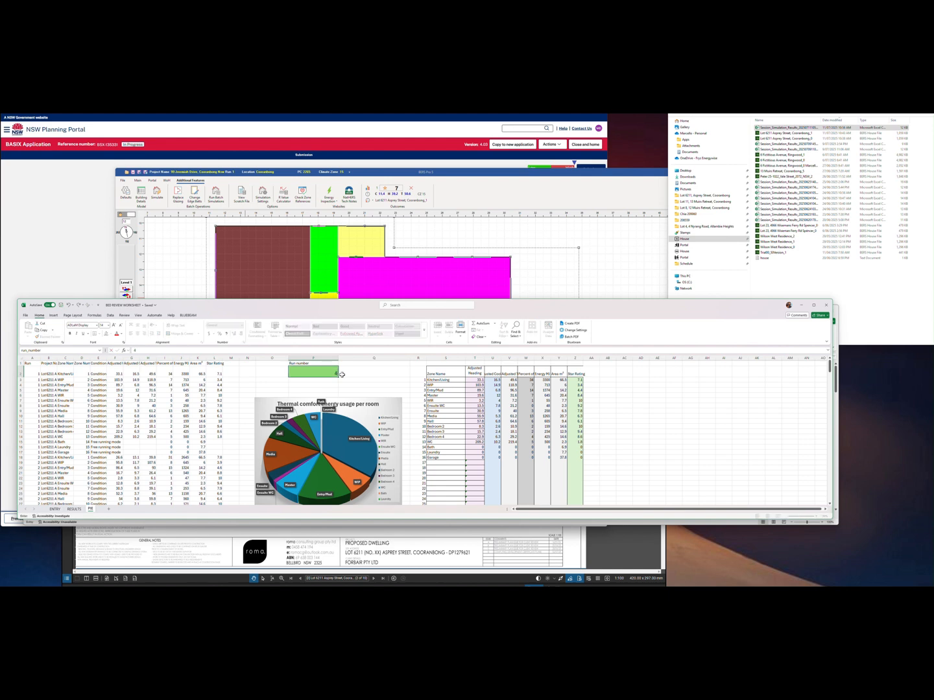
pyautogui.click(342, 374)
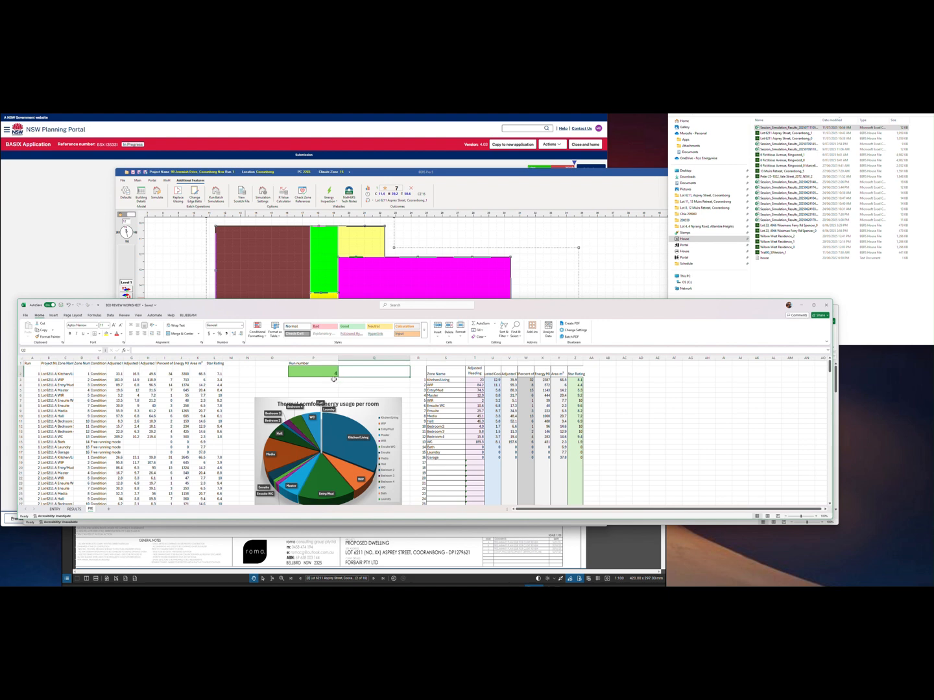
pyautogui.click(322, 371)
pyautogui.write('8')
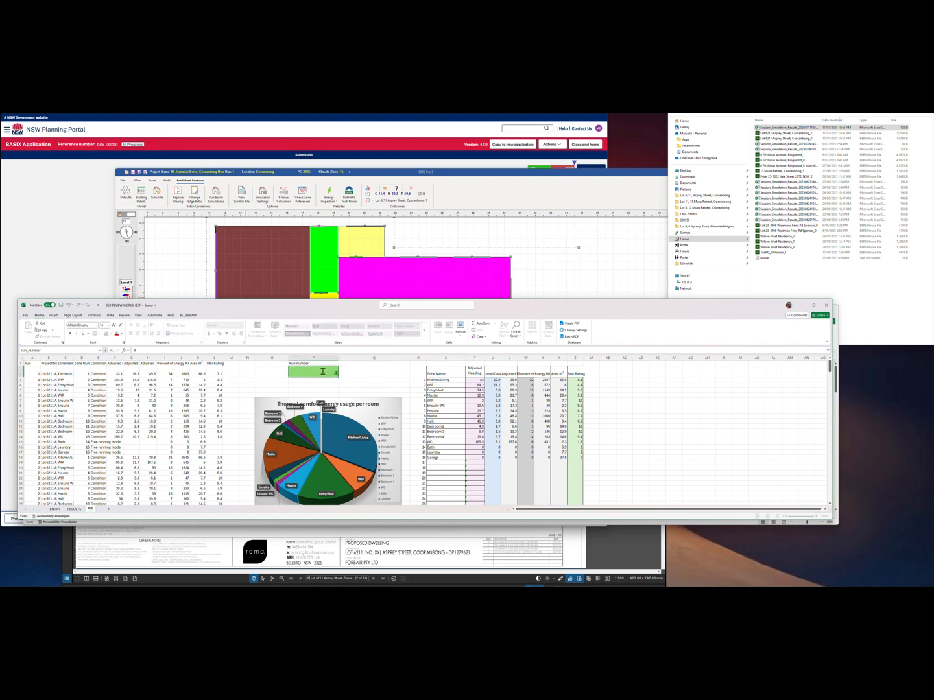
pyautogui.click(353, 379)
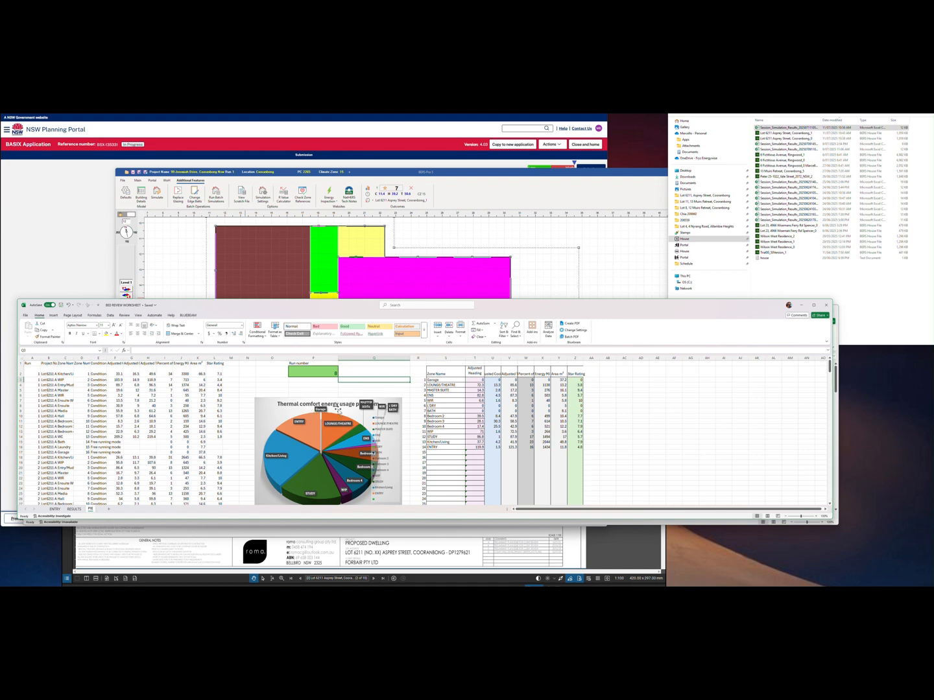
pyautogui.click(280, 413)
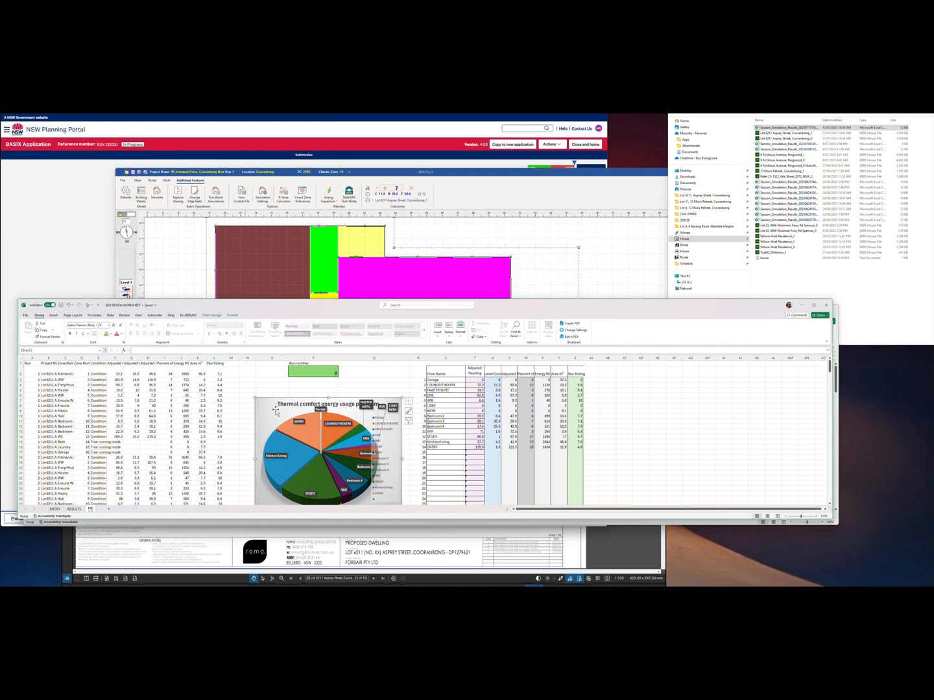
pyautogui.click(73, 508)
pyautogui.moveTo(61, 402); pyautogui.dragTo(285, 472)
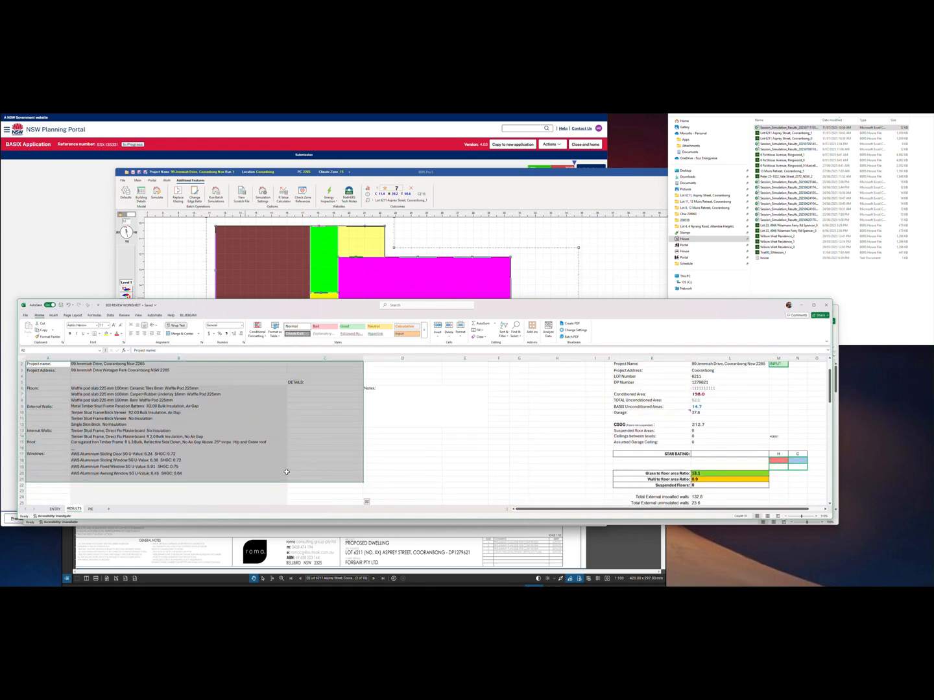
# Scroll through the RESULTS sheet's project, construction and area values, then go to ENTRY
pyautogui.scroll(2, 285, 470)
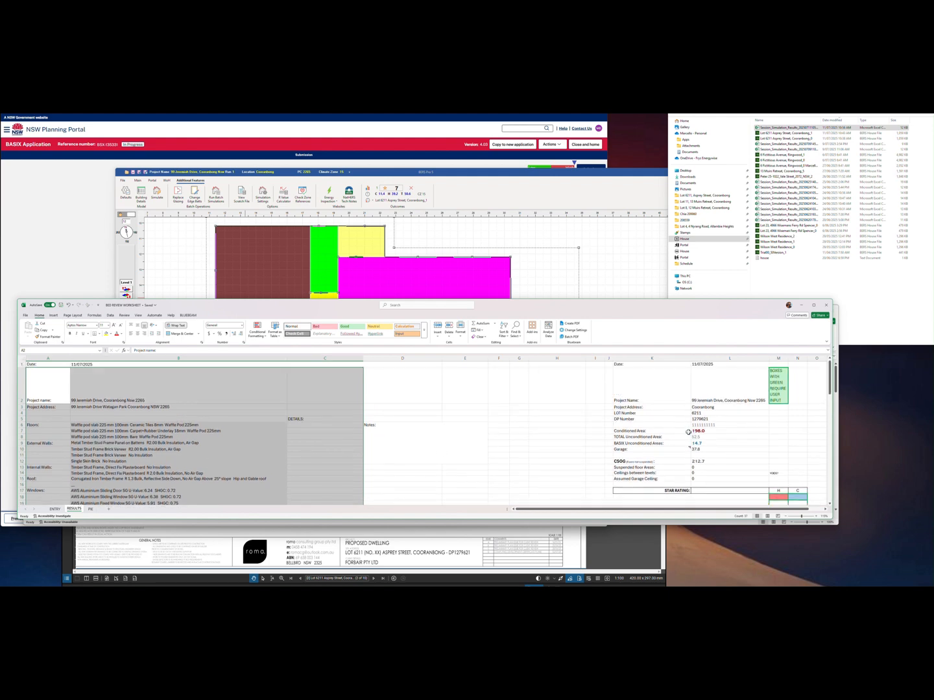
pyautogui.scroll(-2, 713, 447)
pyautogui.scroll(-5, 727, 450)
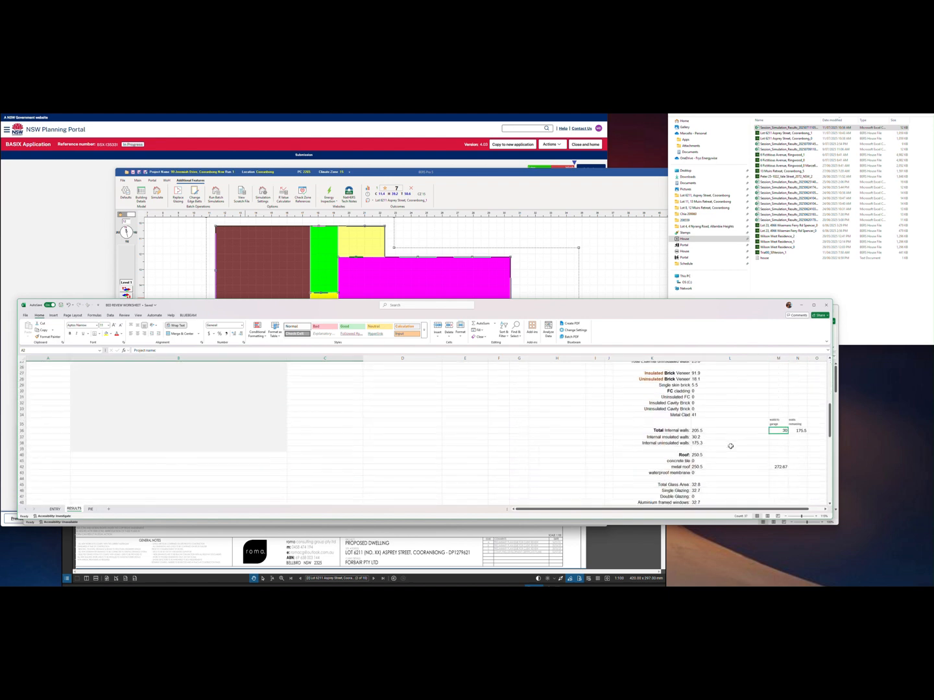
pyautogui.scroll(3, 729, 448)
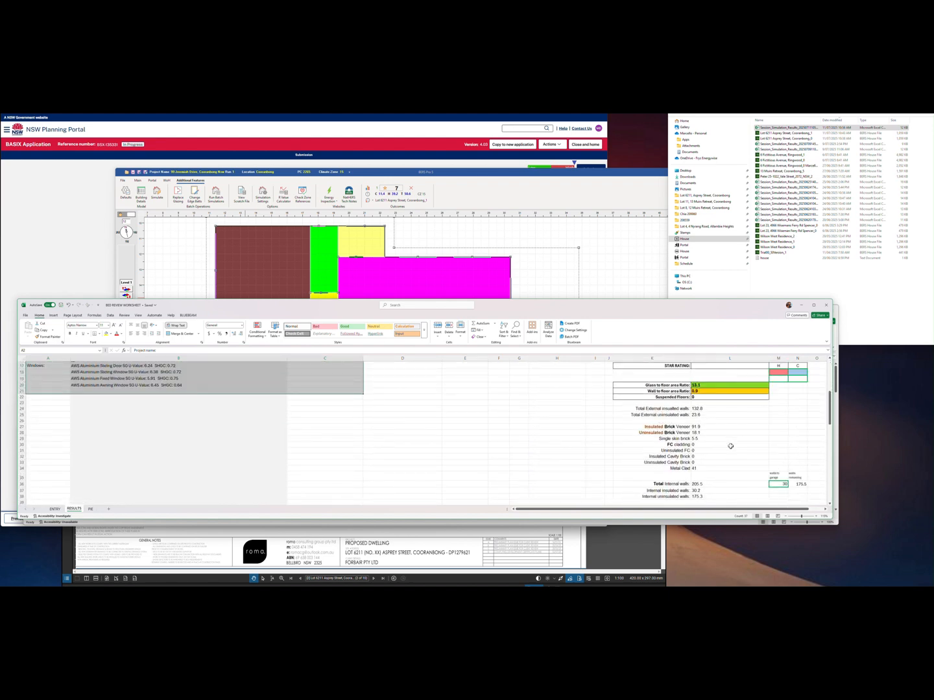
pyautogui.scroll(3, 730, 446)
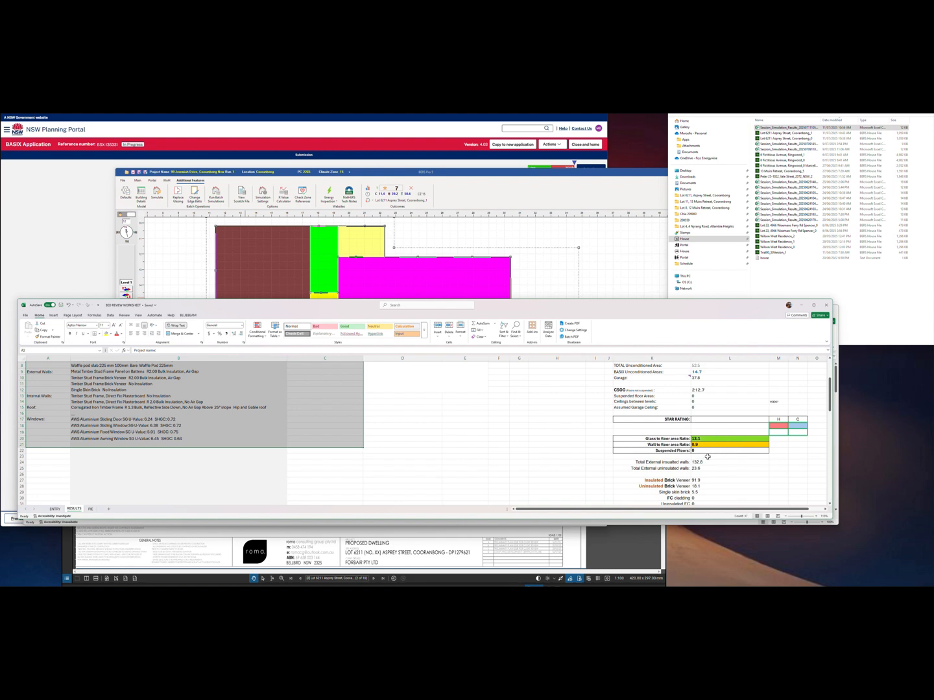
pyautogui.scroll(3, 710, 425)
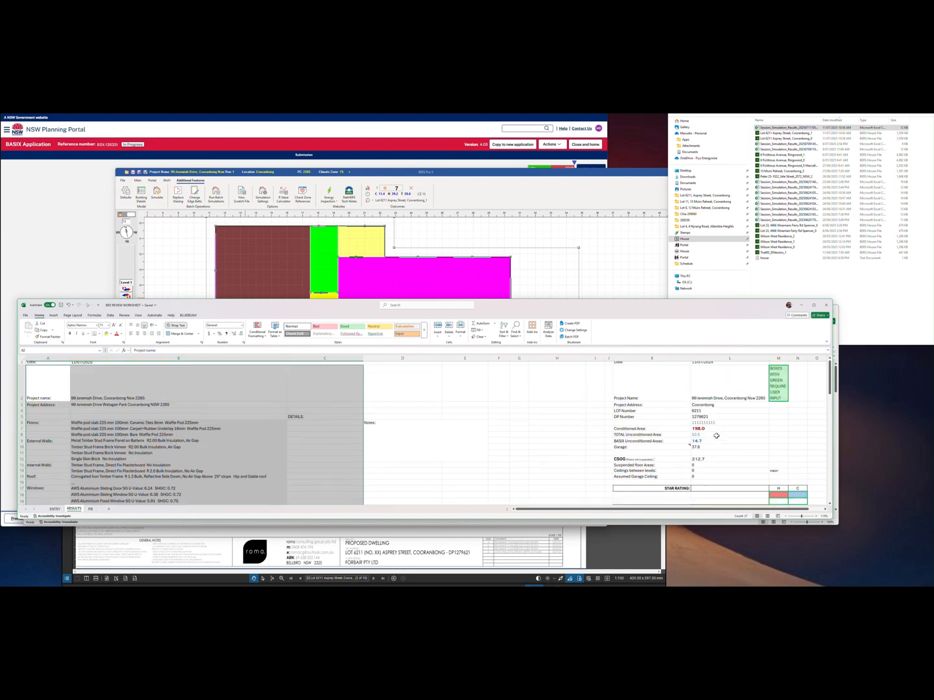
pyautogui.click(55, 509)
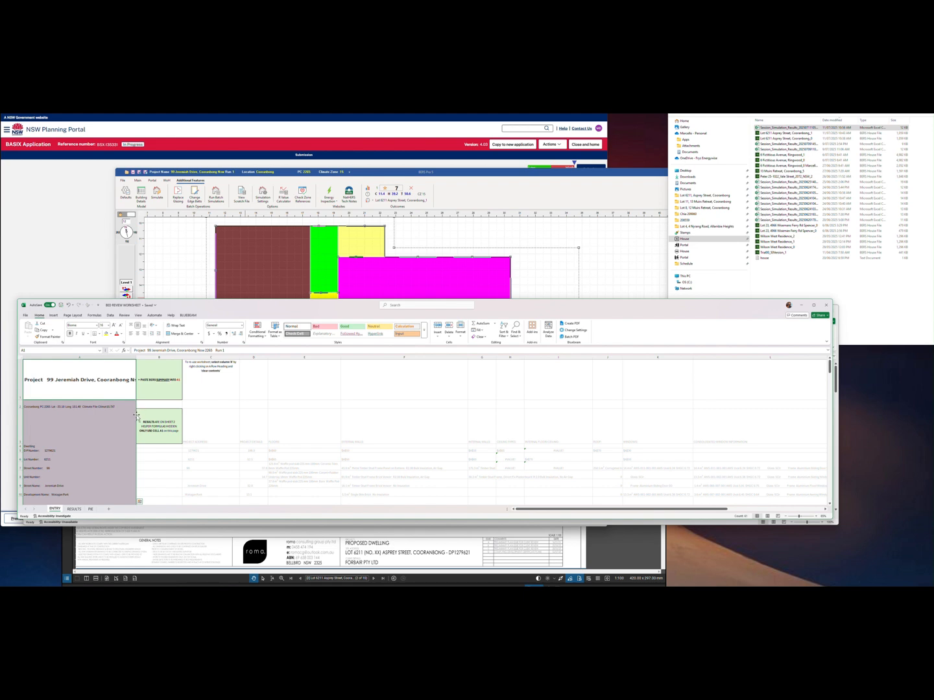
# Paste the BERS summary at A1 on ENTRY, scroll through it, and check Development Name in A10
pyautogui.hotkey('ctrl', 'v')
pyautogui.scroll(-5, 395, 445)
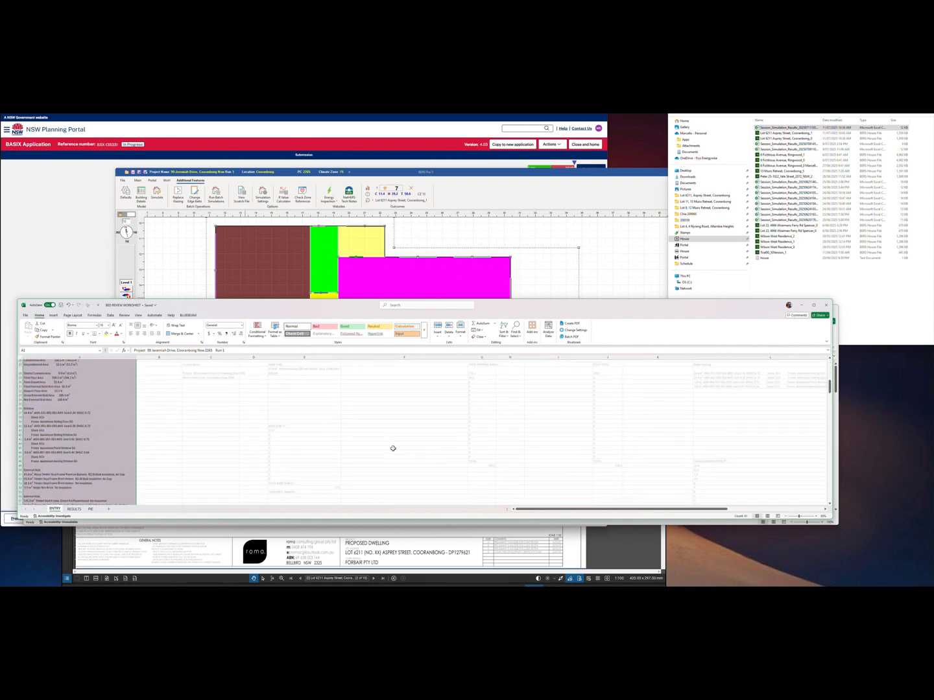
pyautogui.scroll(-7, 393, 448)
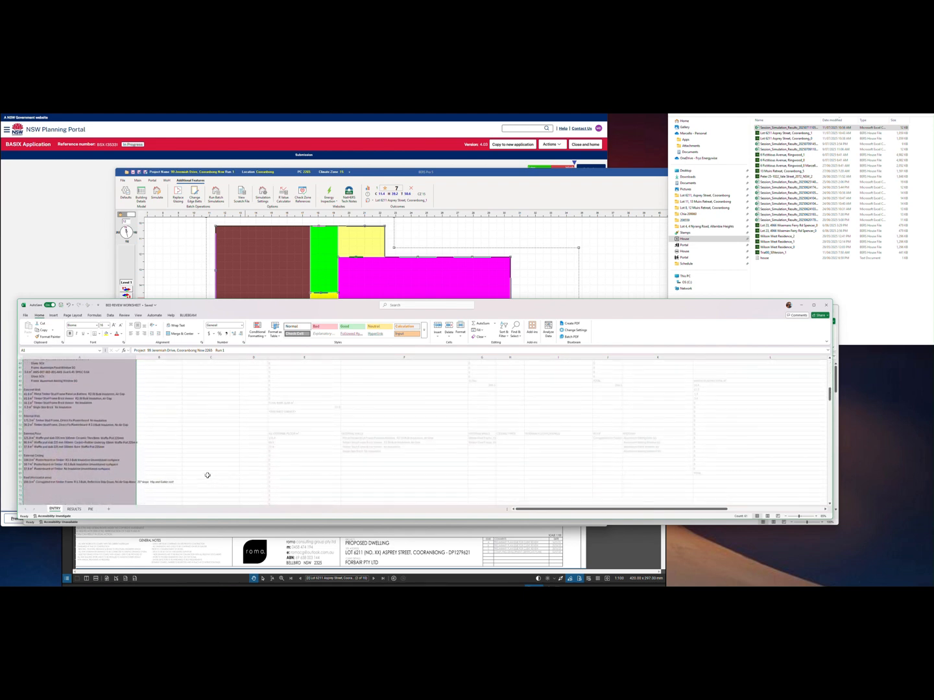
pyautogui.scroll(-2, 208, 476)
pyautogui.scroll(2, 207, 475)
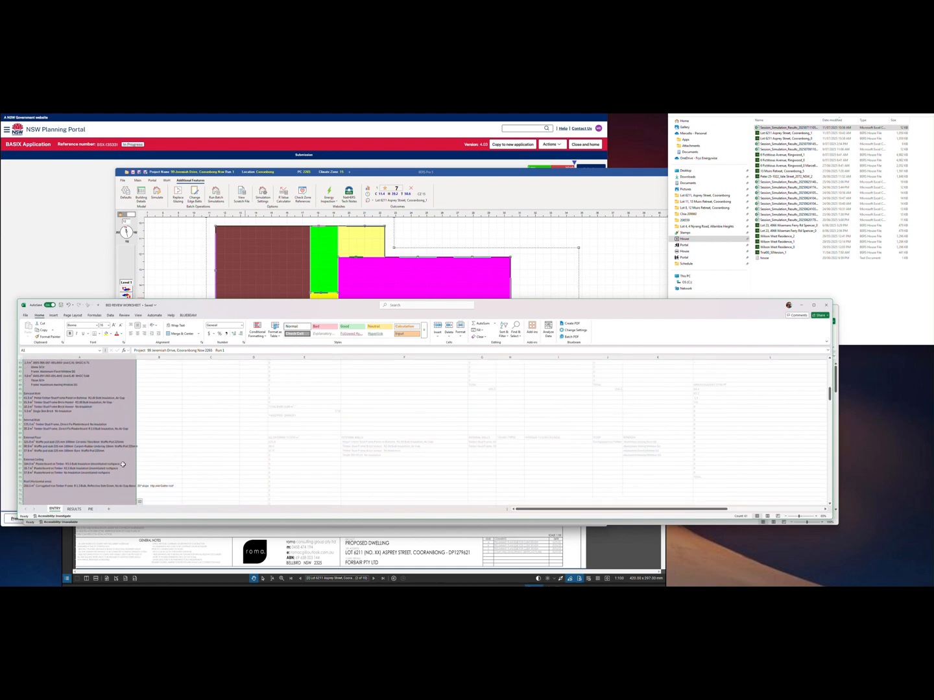
pyautogui.scroll(3, 122, 463)
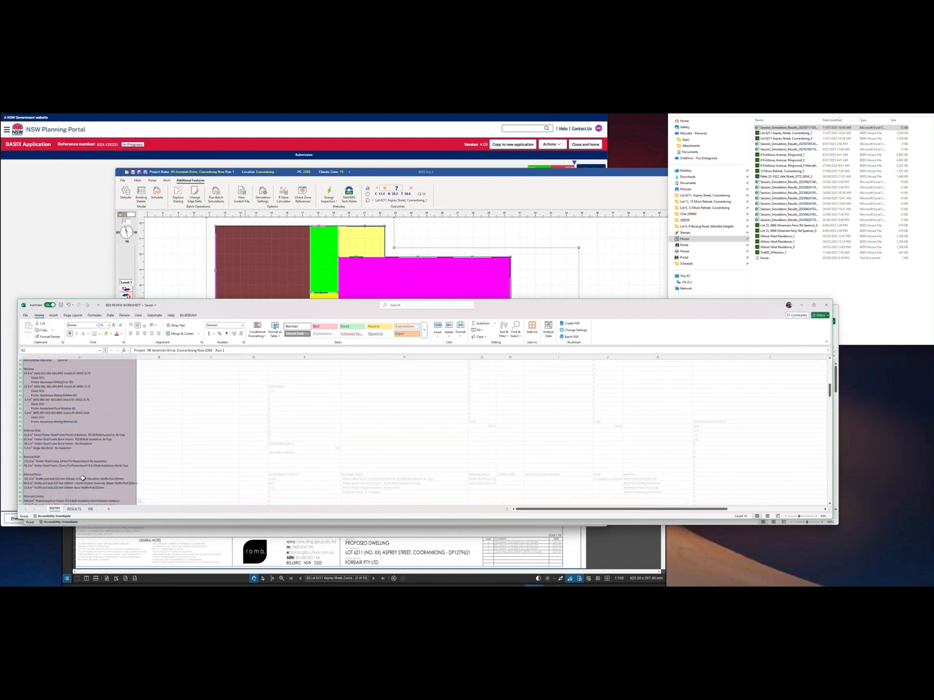
pyautogui.scroll(8, 82, 479)
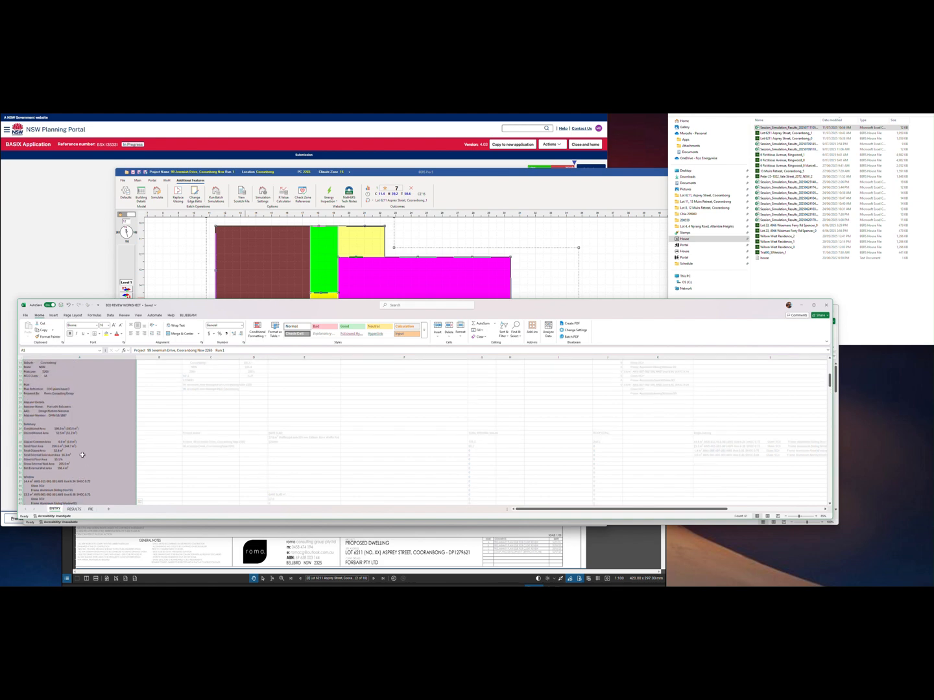
pyautogui.scroll(5, 82, 447)
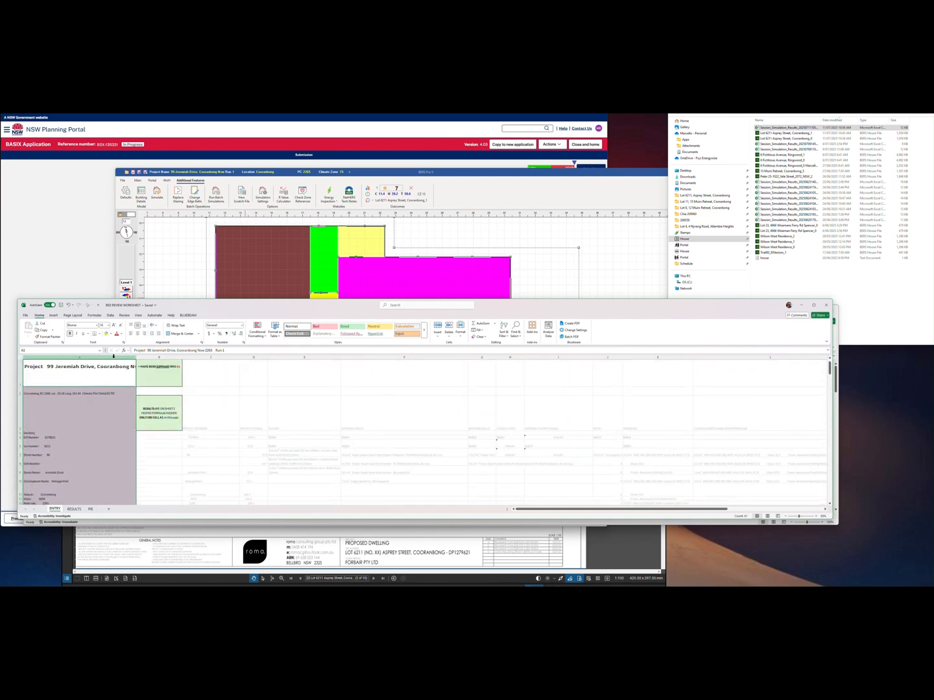
pyautogui.scroll(-5, 91, 473)
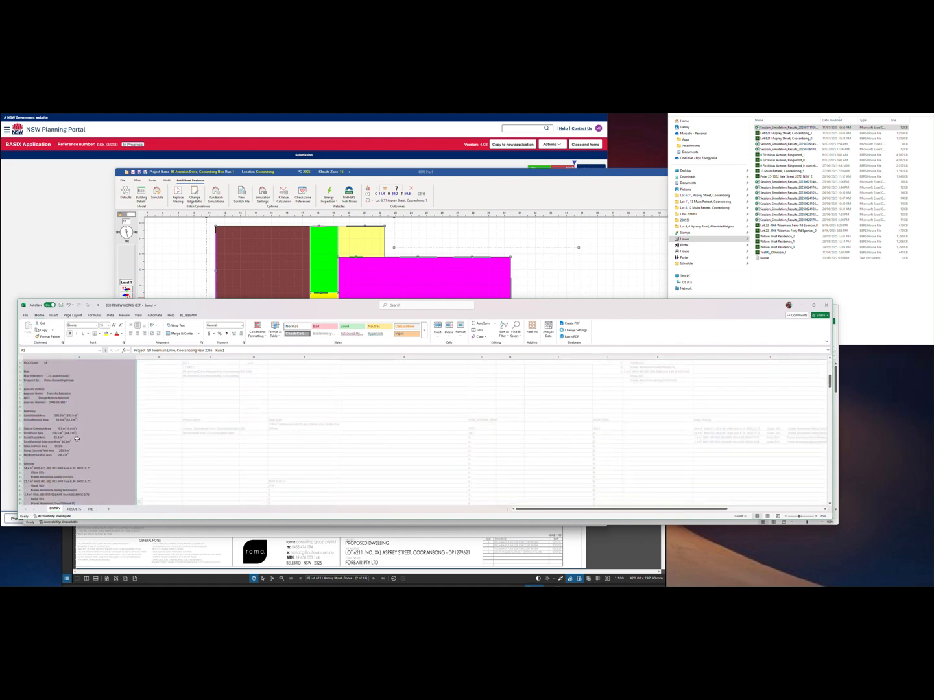
pyautogui.scroll(-3, 92, 479)
pyautogui.scroll(-2, 98, 456)
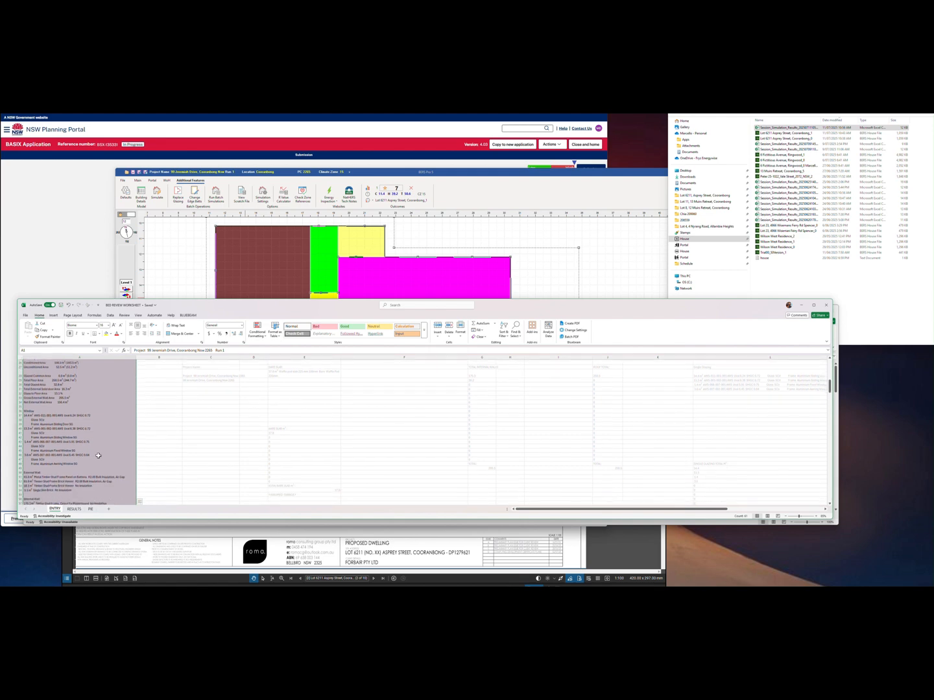
pyautogui.scroll(-1, 99, 459)
pyautogui.scroll(2, 99, 459)
pyautogui.scroll(5, 99, 459)
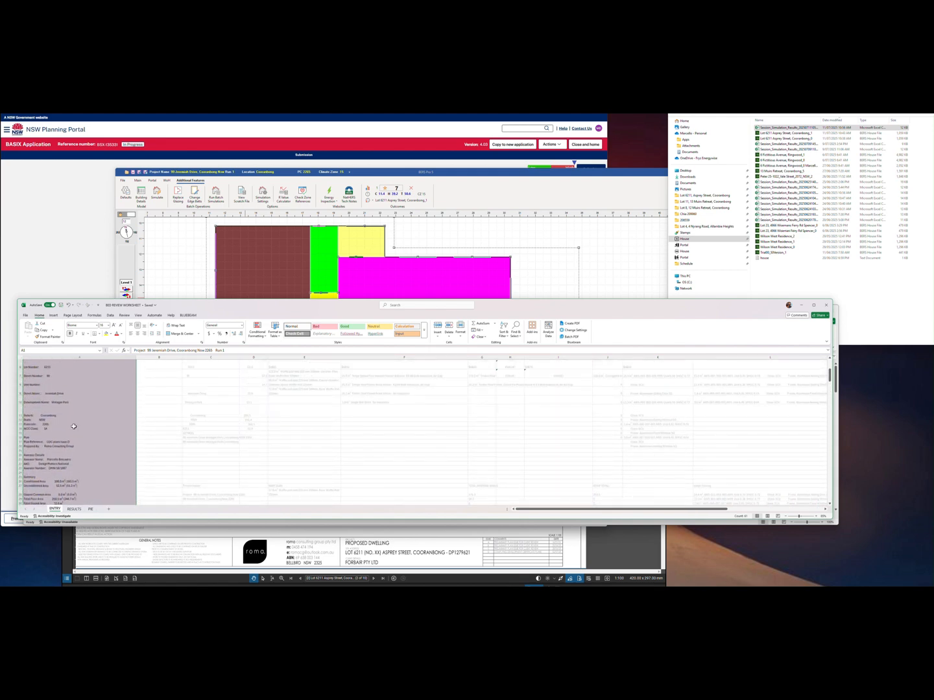
pyautogui.click(62, 402)
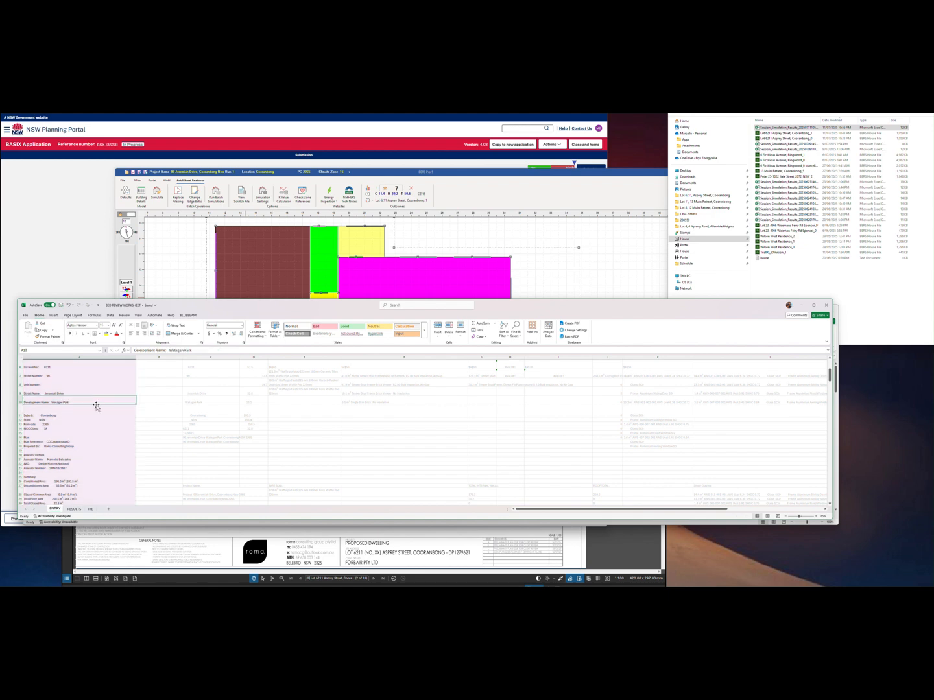
# Close the Session_Simulation_Results workbook via the save prompt, then show the review workbook's ENTRY sheet
pyautogui.click(90, 509)
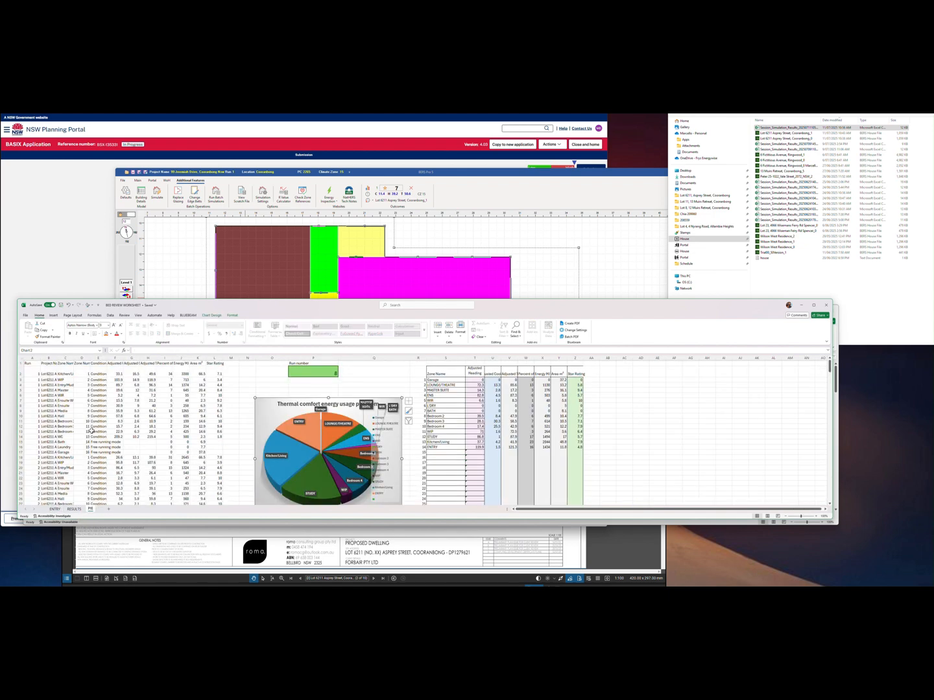
pyautogui.click(86, 523)
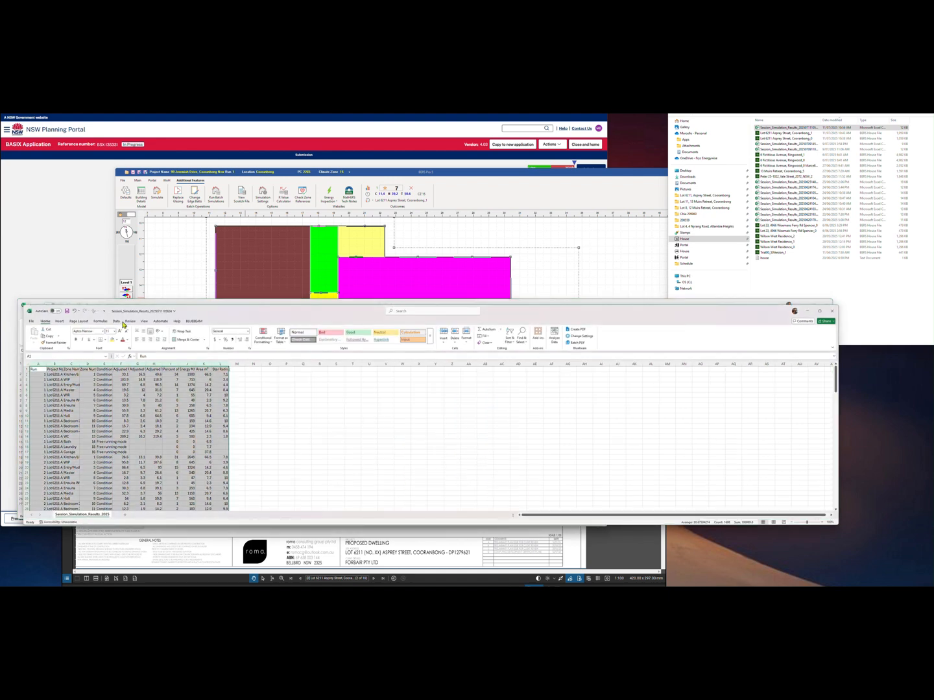
pyautogui.click(832, 311)
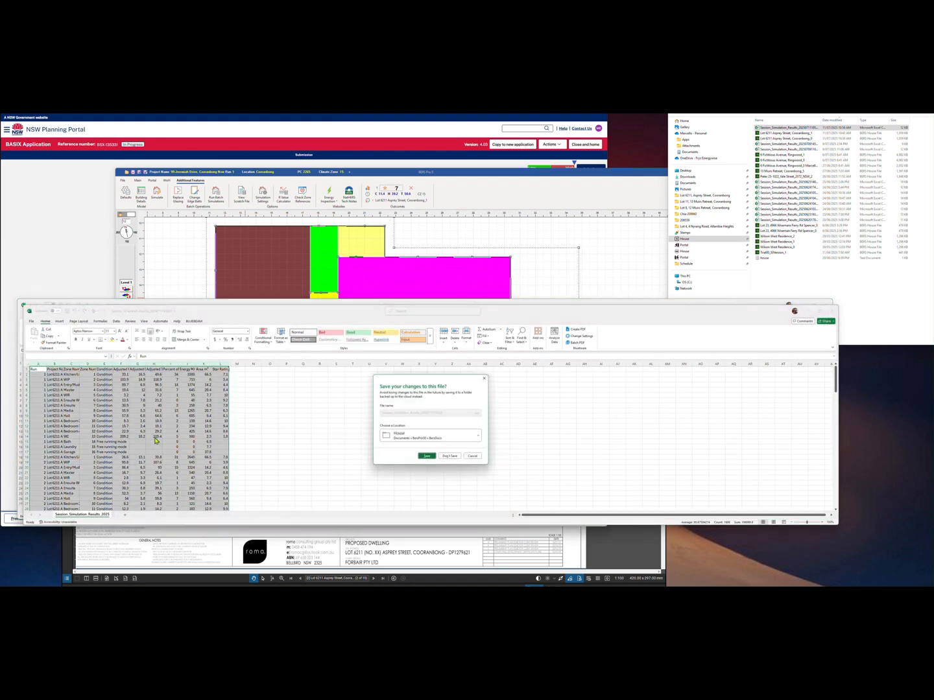
pyautogui.click(454, 456)
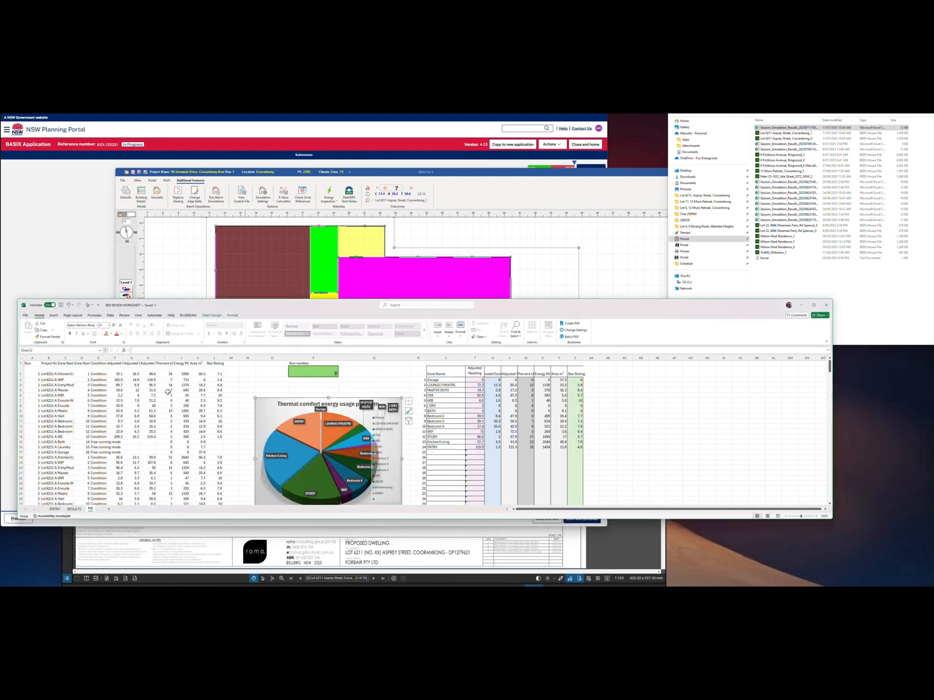
pyautogui.click(55, 508)
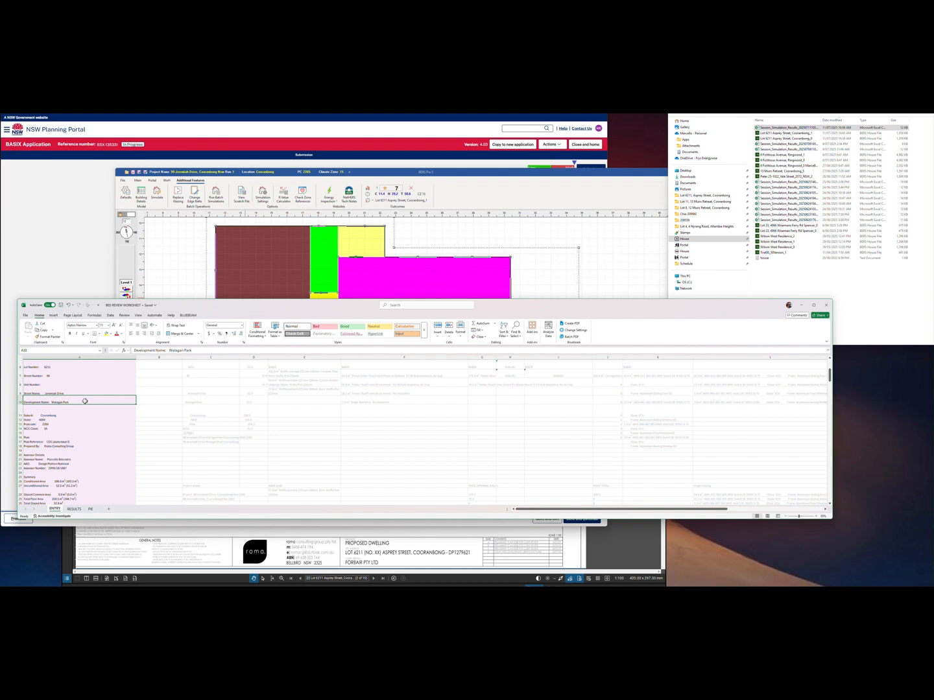